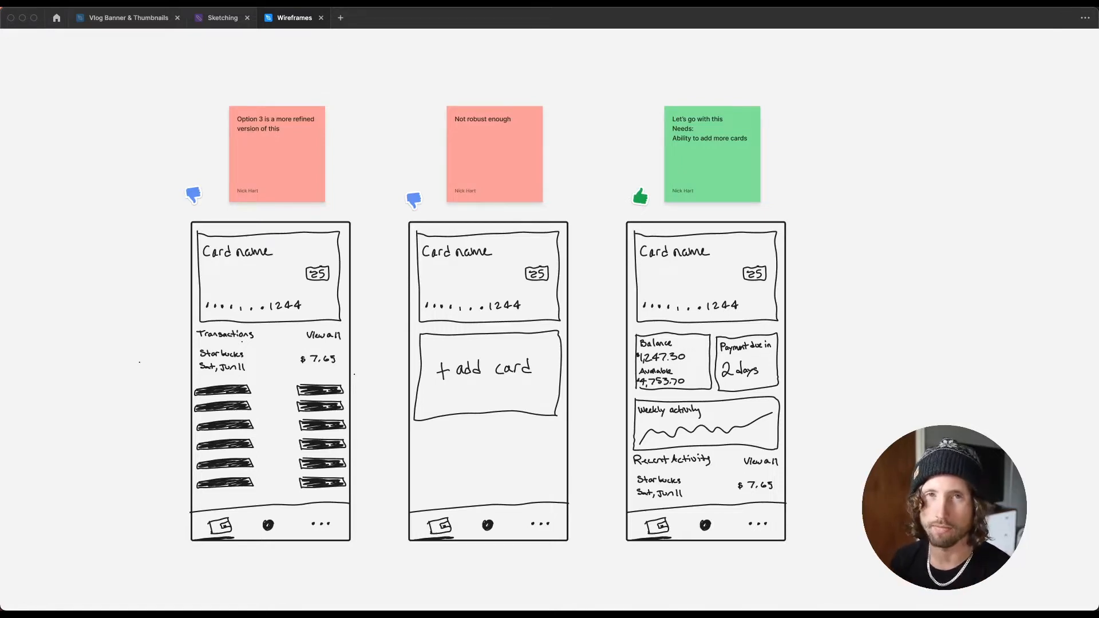
Step: Delete the two rejected wireframe sketches together with their sticky notes and thumbs-down markers
scroll(375, 346, down, 5)
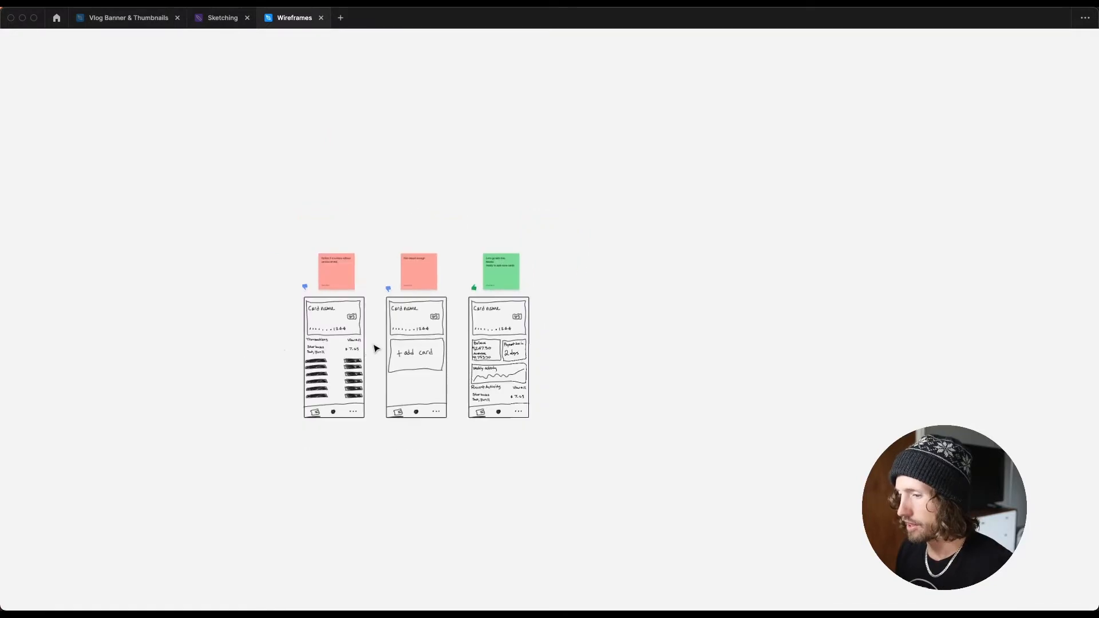
drag(227, 180, 452, 449)
key(BackSpace)
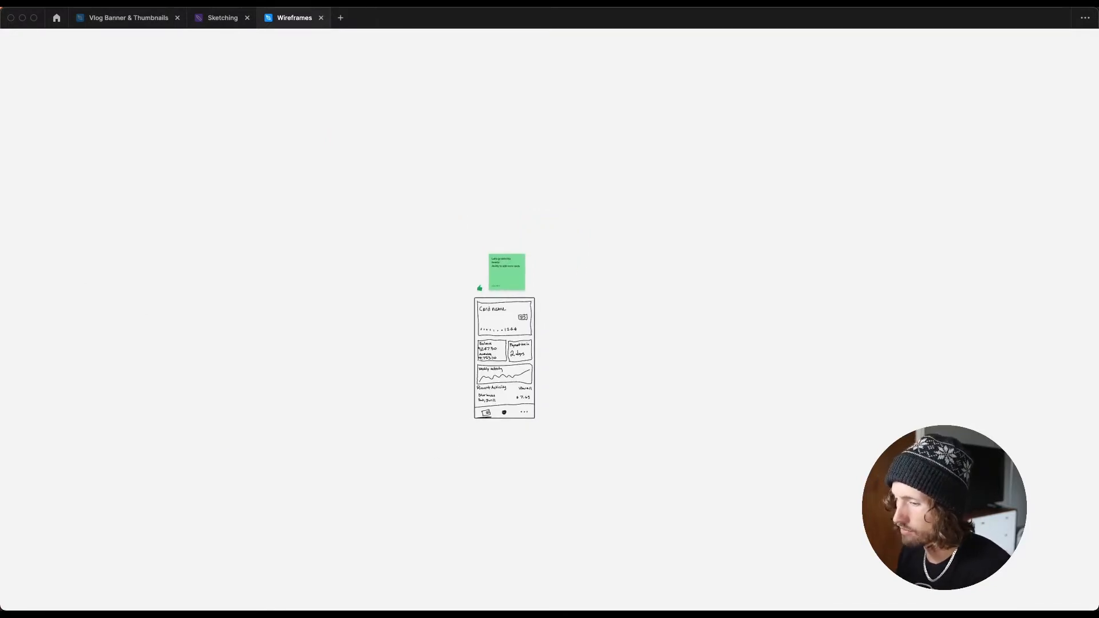
Step: Add an iPhone 13 mini frame to the right of the approved wireframe
scroll(378, 413, right, 5)
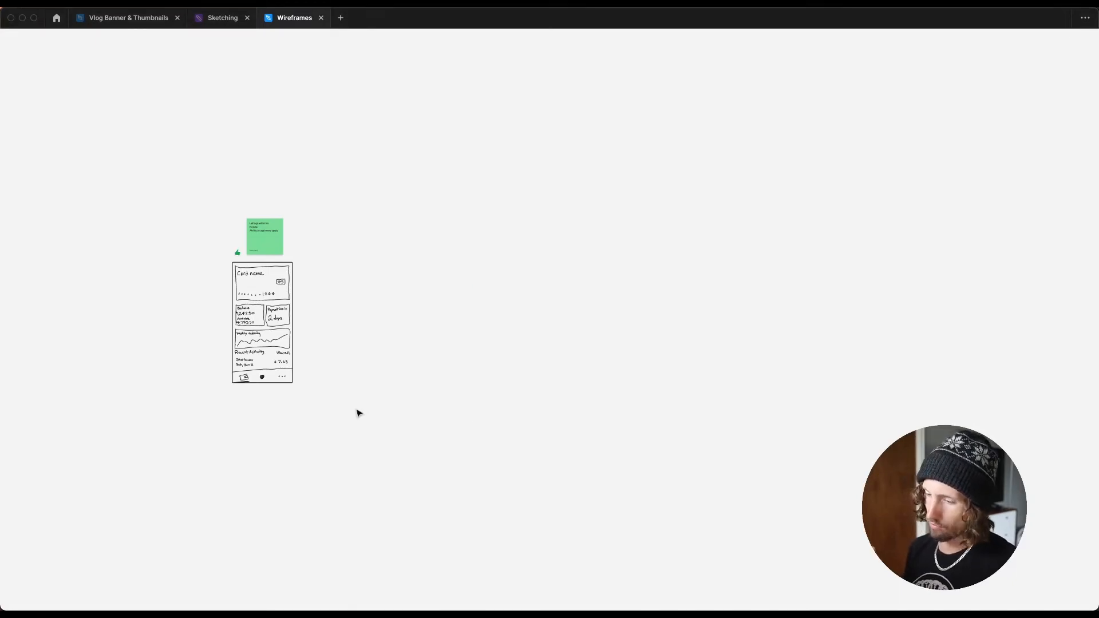
key(super+backslash)
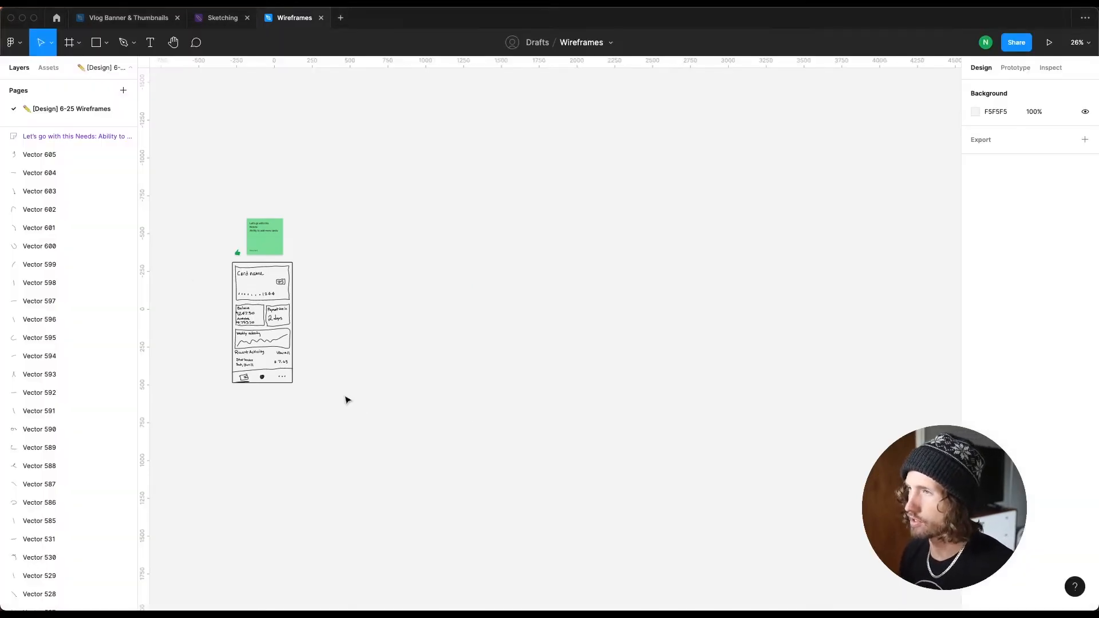
drag(33, 129, 33, 340)
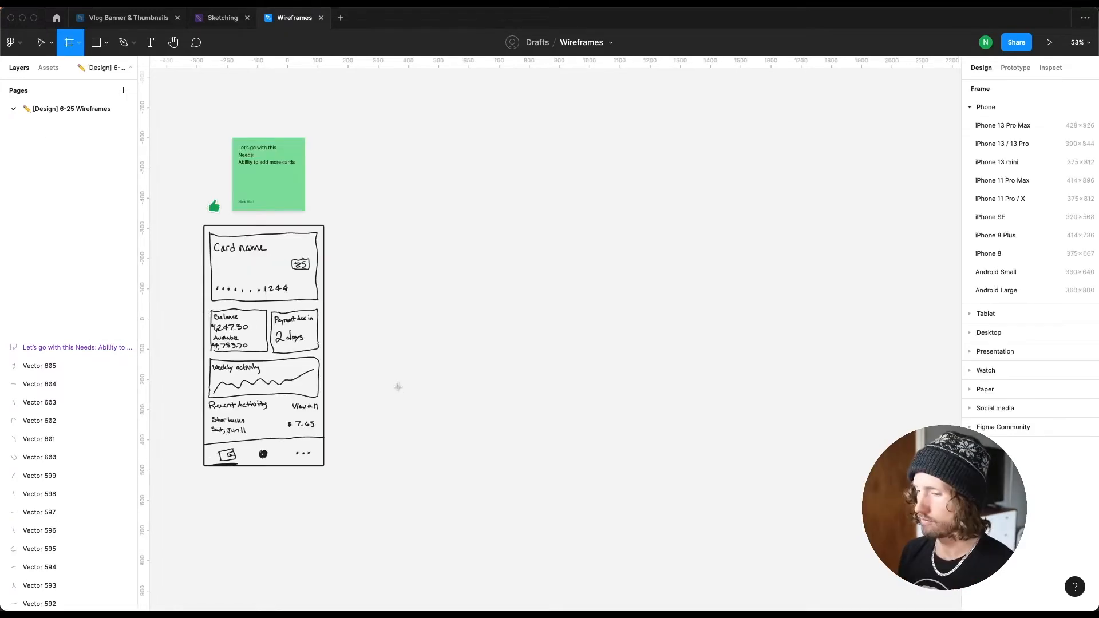
click(398, 386)
key(f)
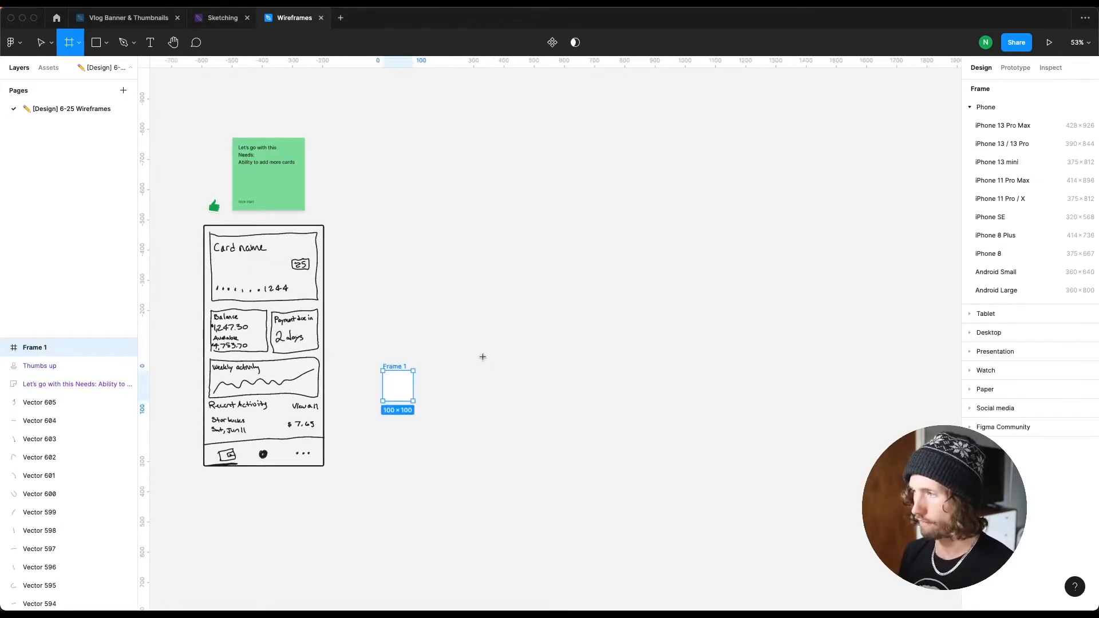
key(Delete)
click(970, 108)
click(970, 109)
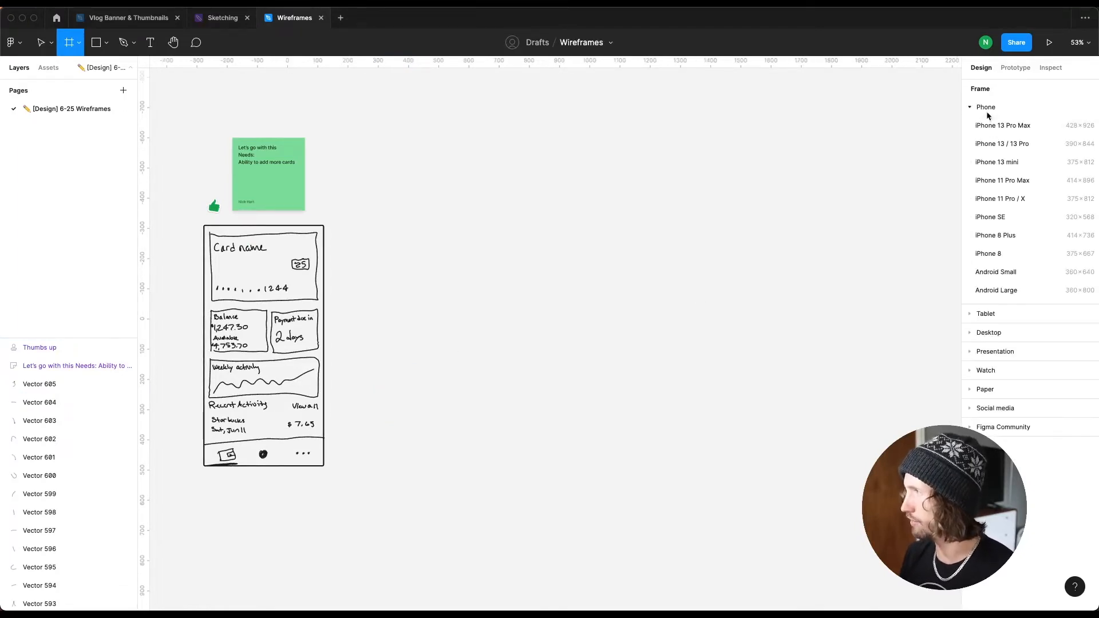
click(996, 164)
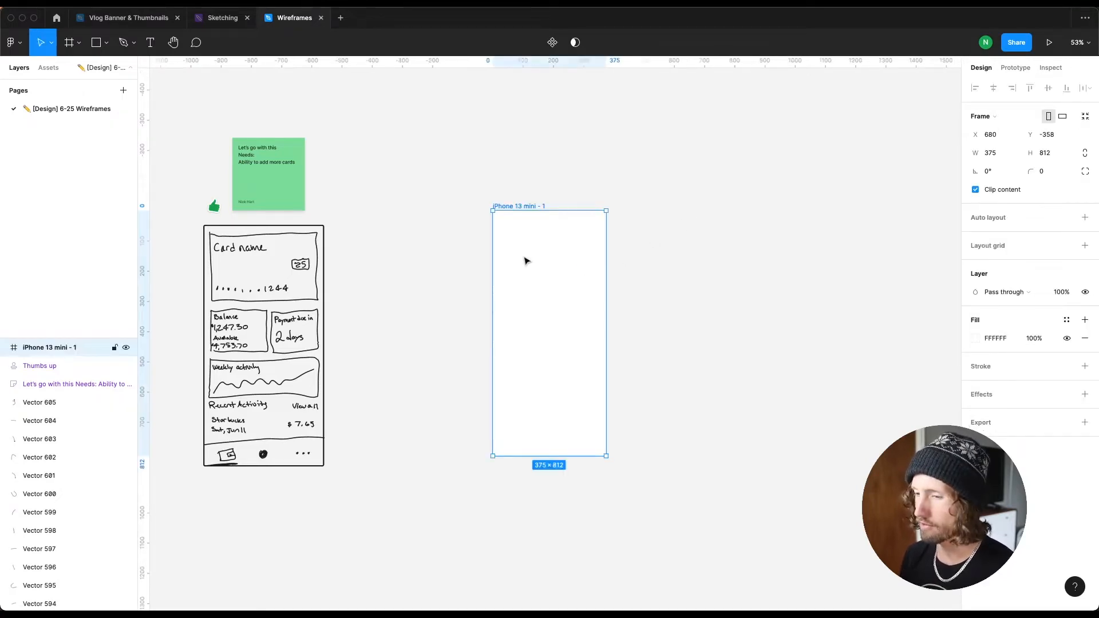
Step: Move the + icon text and the Wallet title into the top of the iPhone frame
scroll(530, 251, left, 1)
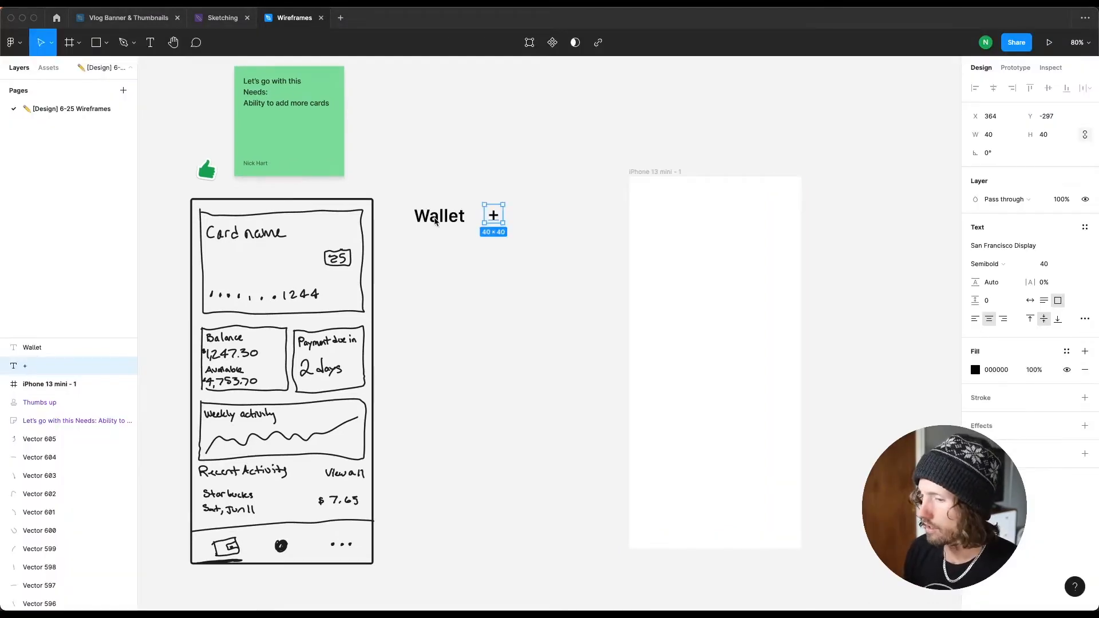
double_click(448, 217)
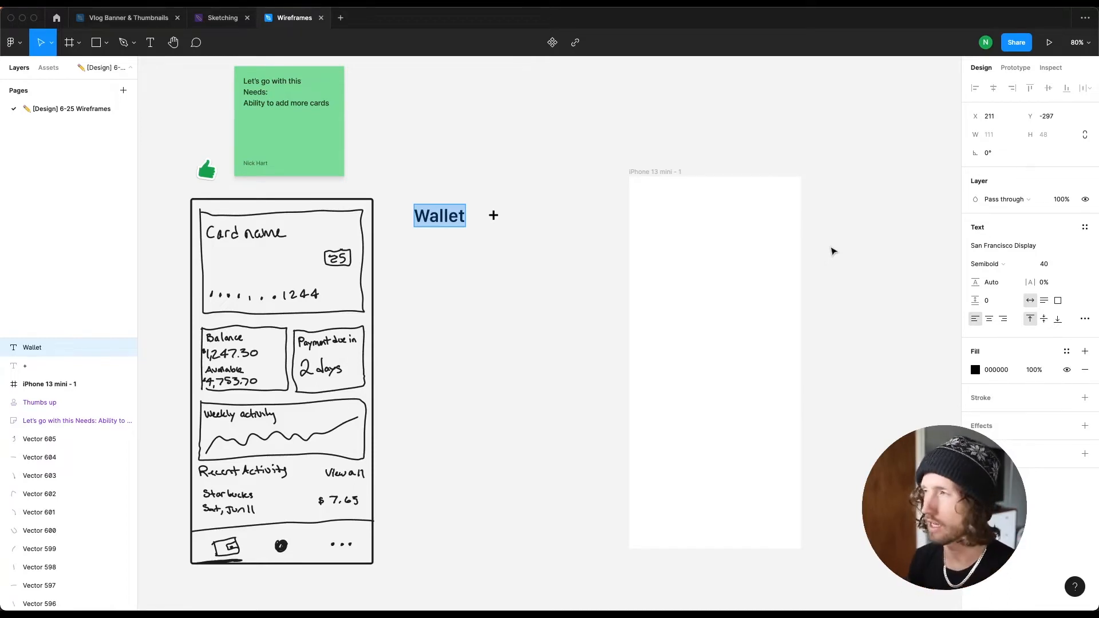
key(Escape)
click(496, 221)
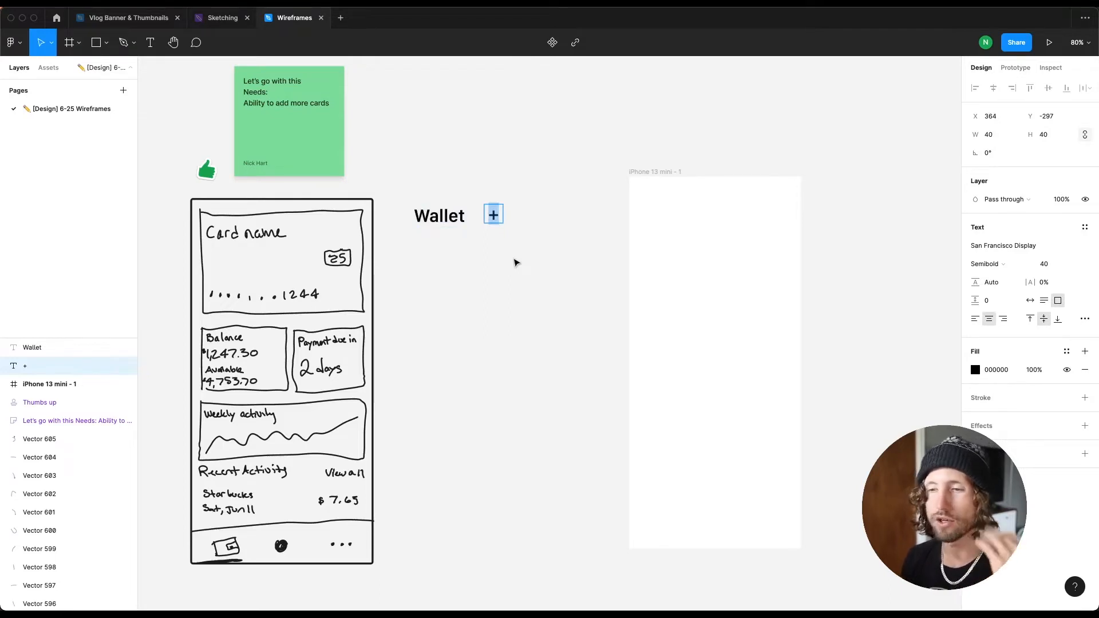
key(Escape)
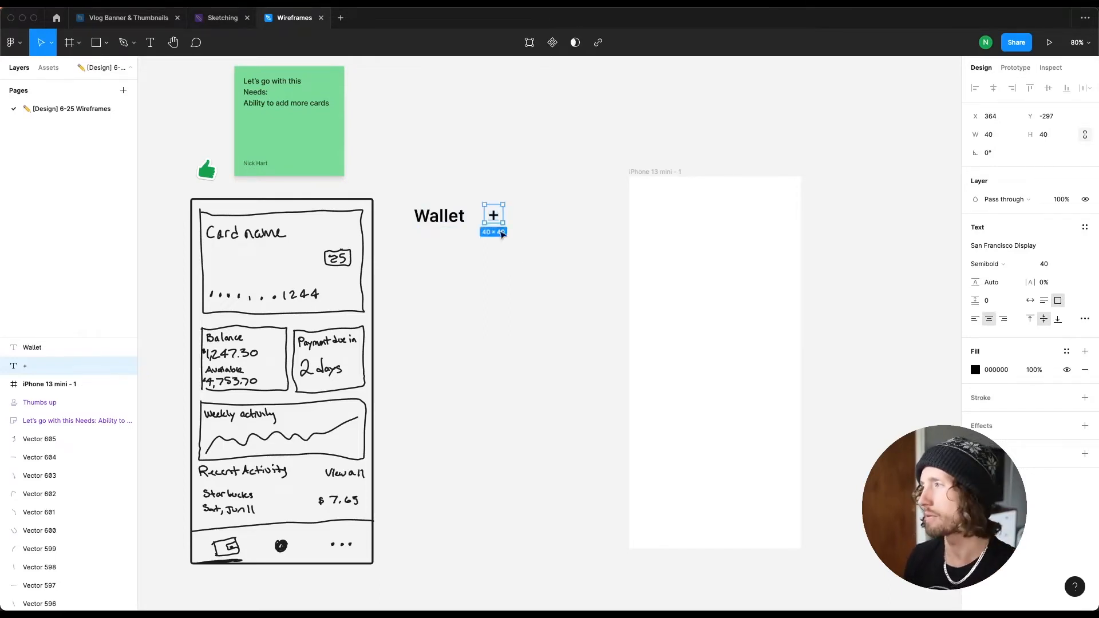
drag(494, 216, 783, 211)
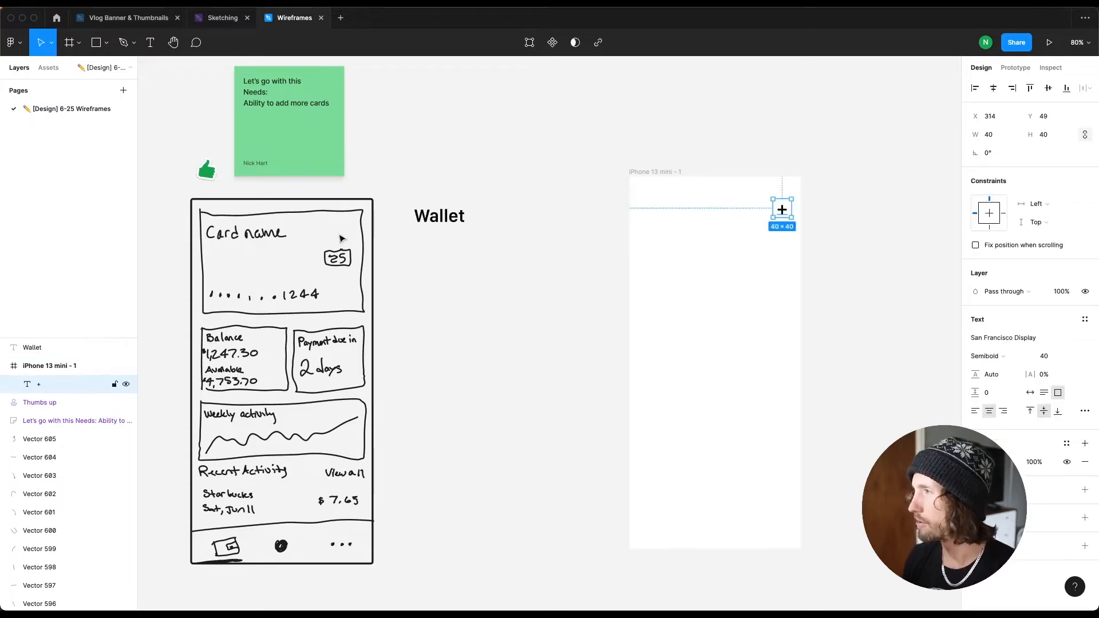
drag(440, 218, 656, 217)
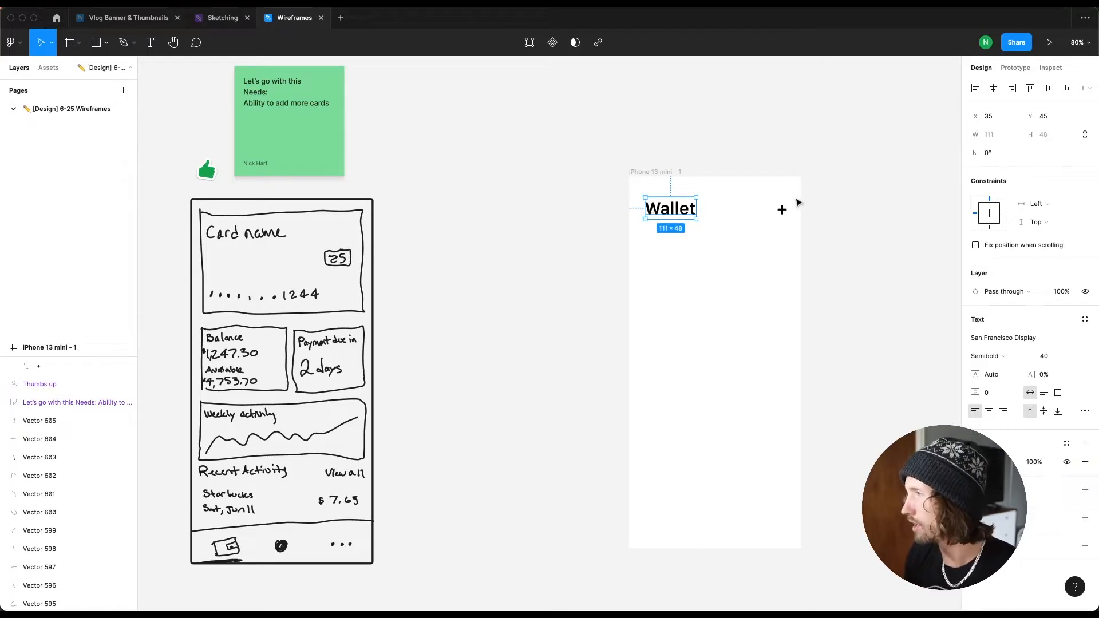
Step: Draw a card rectangle about 340 × 208 just below the Wallet title inside the frame
click(721, 234)
key(r)
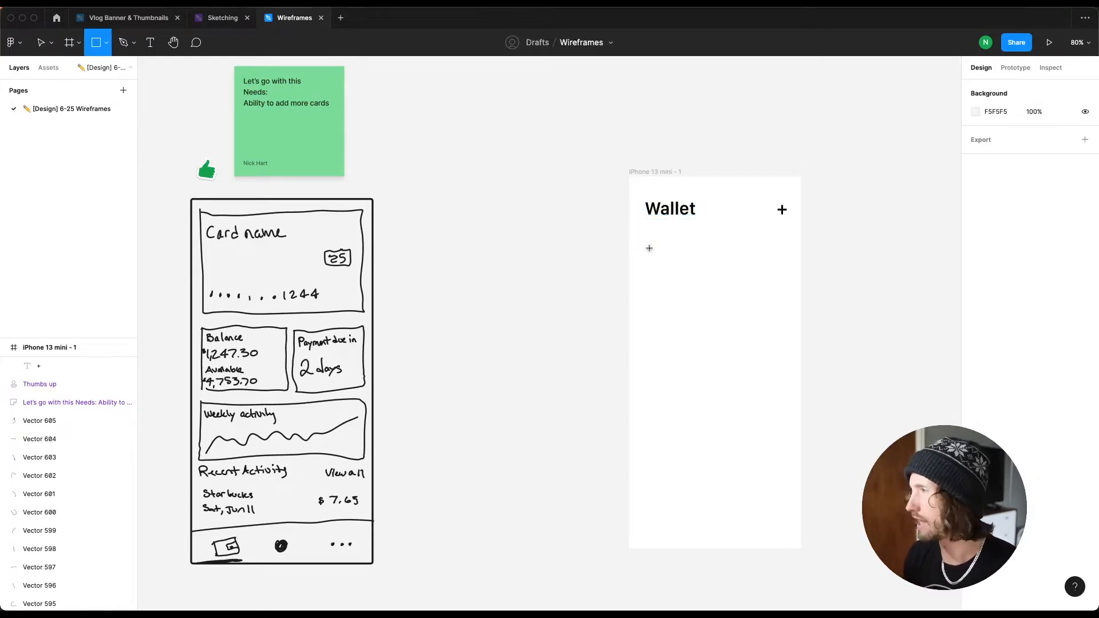
drag(635, 233, 791, 318)
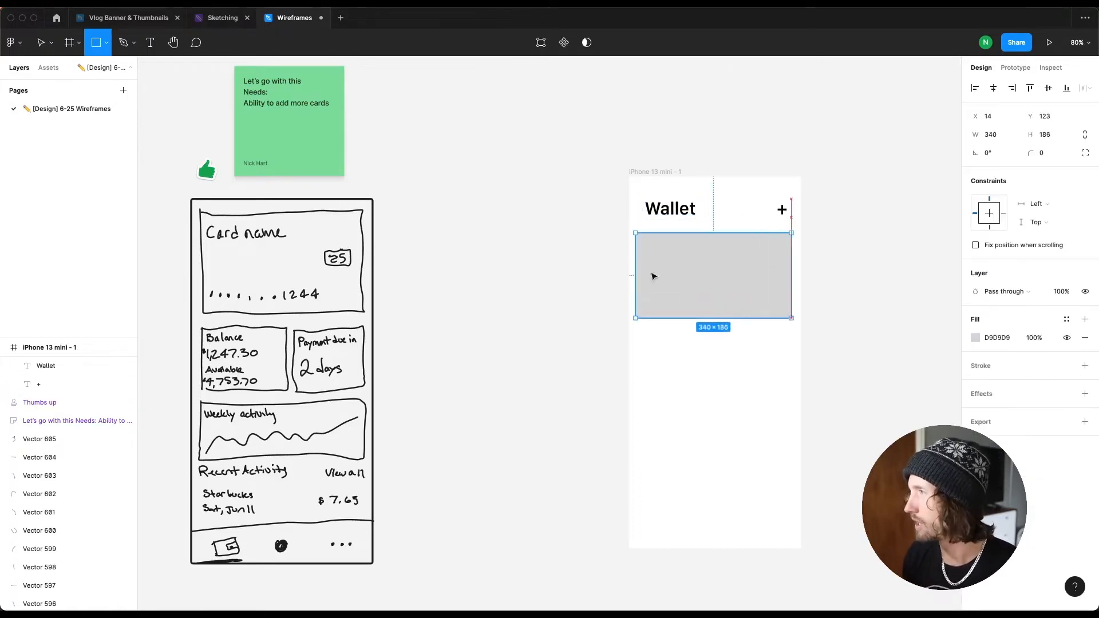
drag(648, 268, 657, 269)
drag(750, 287, 744, 327)
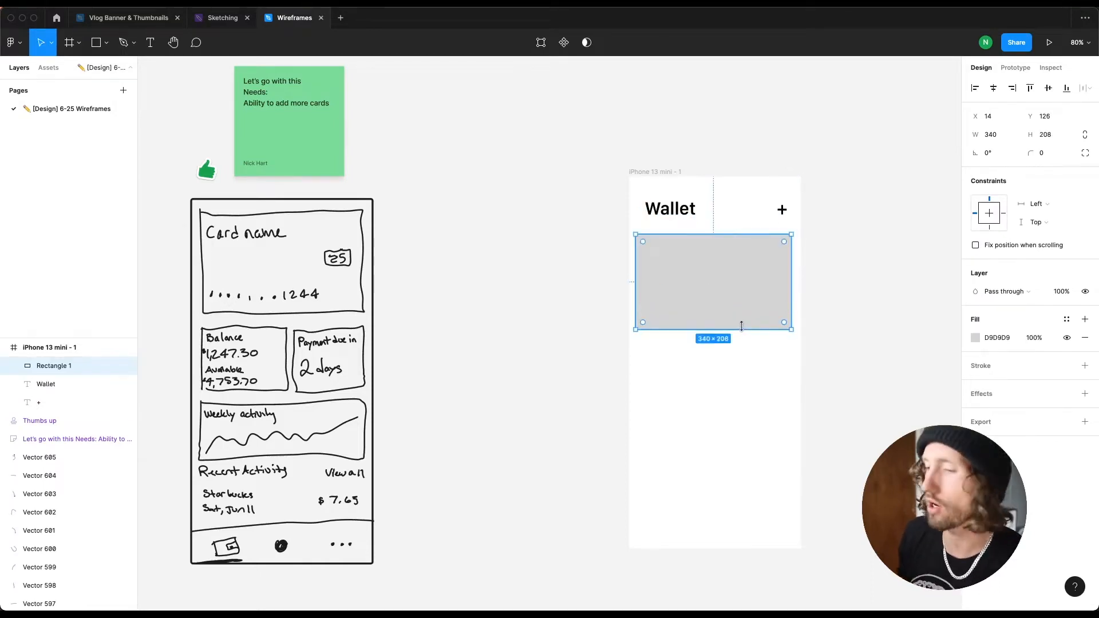
click(532, 292)
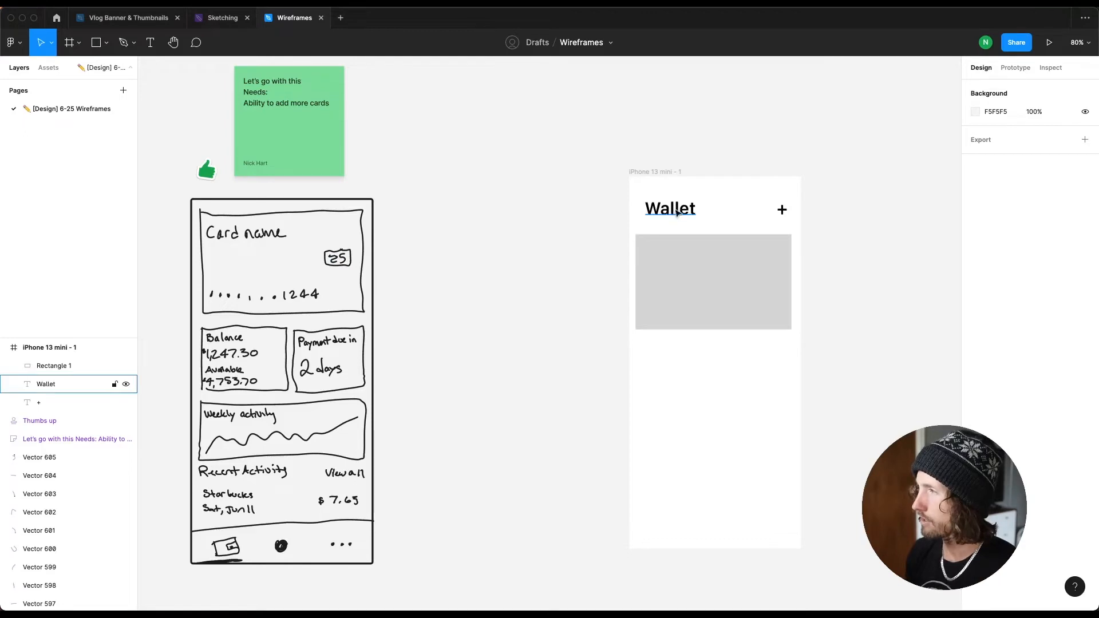
Step: Duplicate the Wallet title onto the card, bring it above the rectangle, and set it to 24 Regular
drag(674, 215, 683, 305)
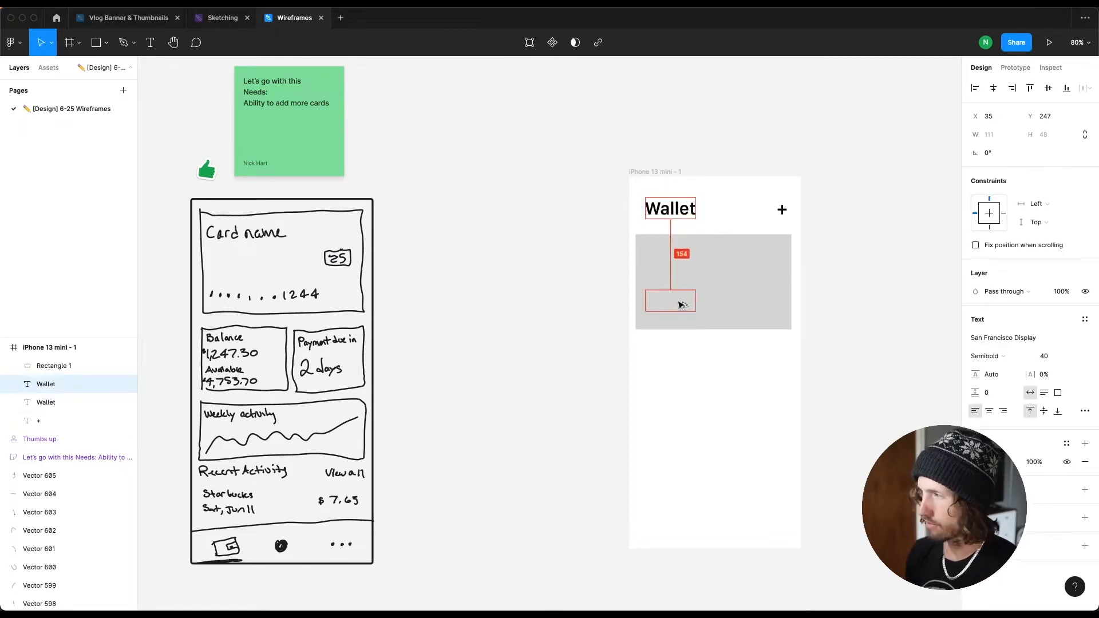
key(alt)
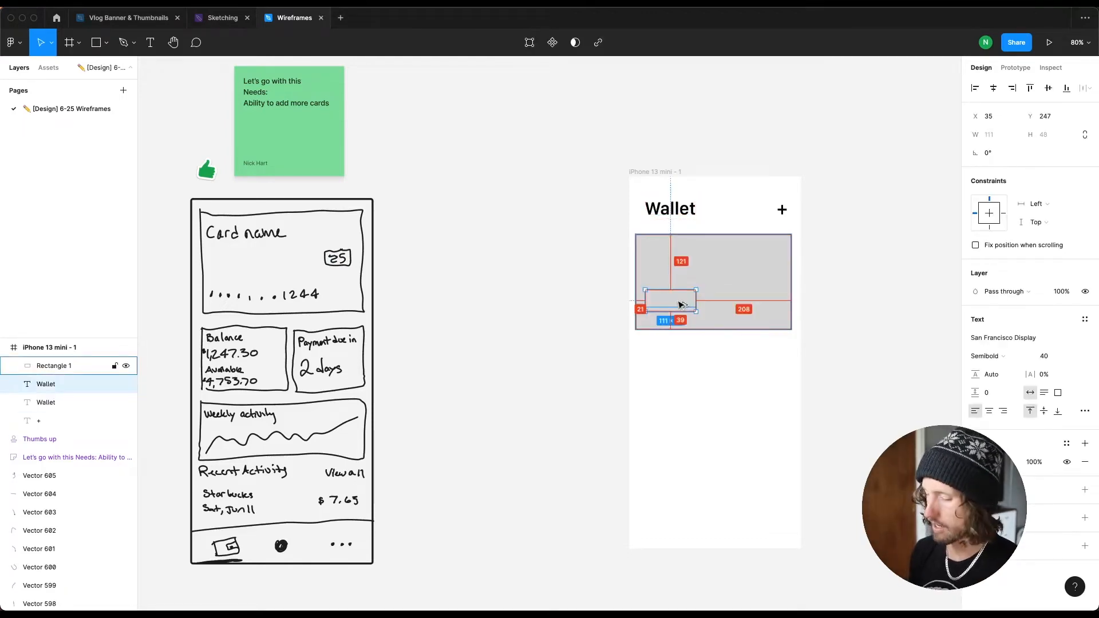
key(ctrl+bracketright)
click(1050, 357)
text(24)
key(Return)
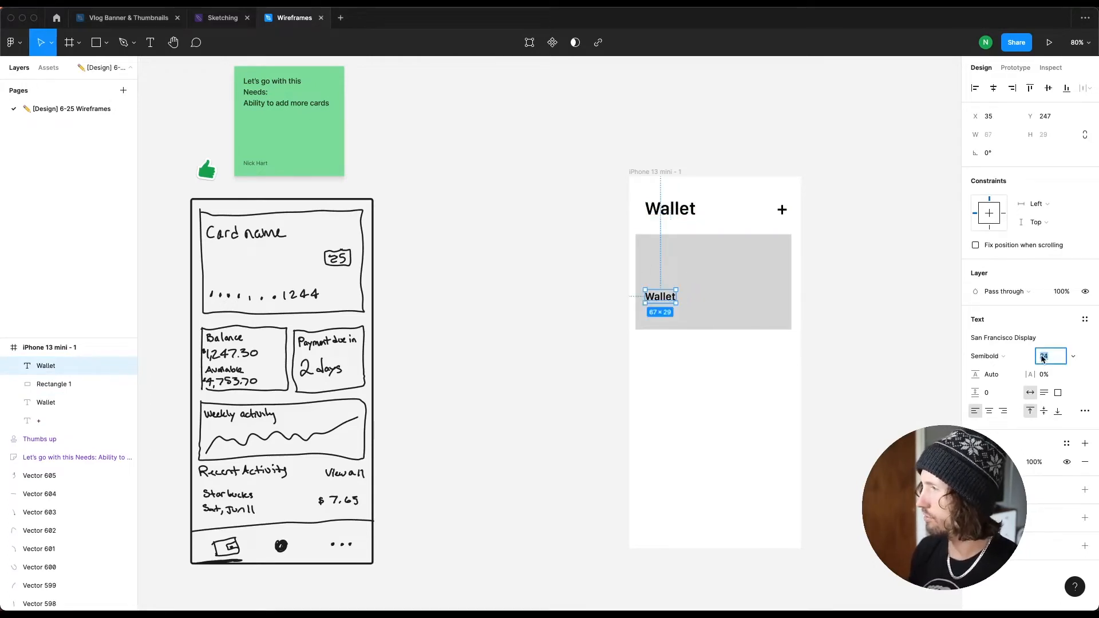
click(1011, 354)
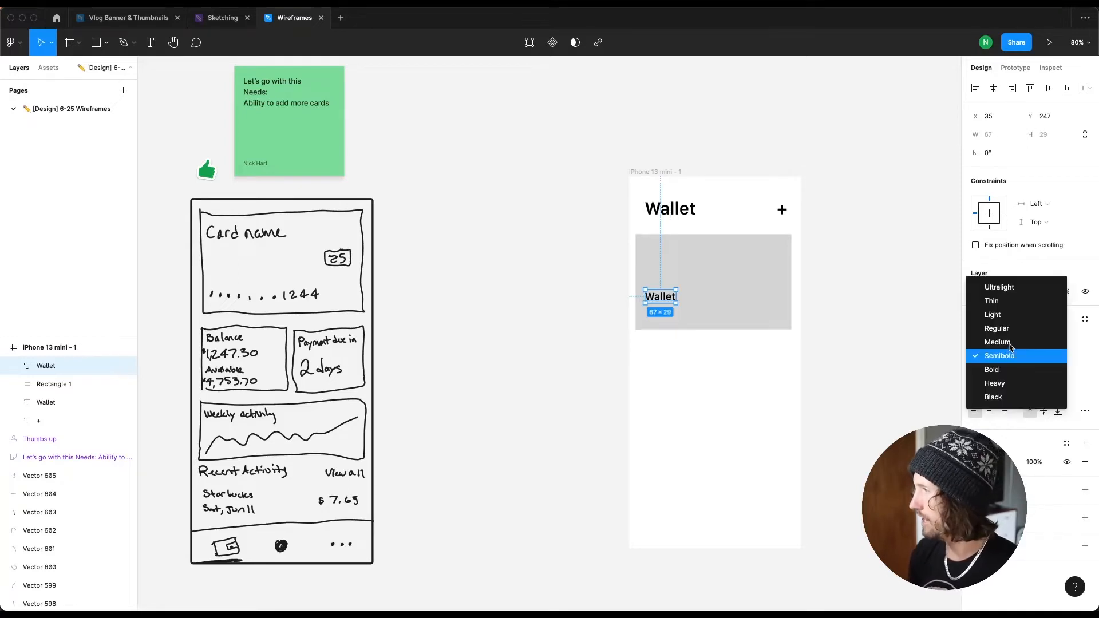
click(1011, 328)
click(855, 319)
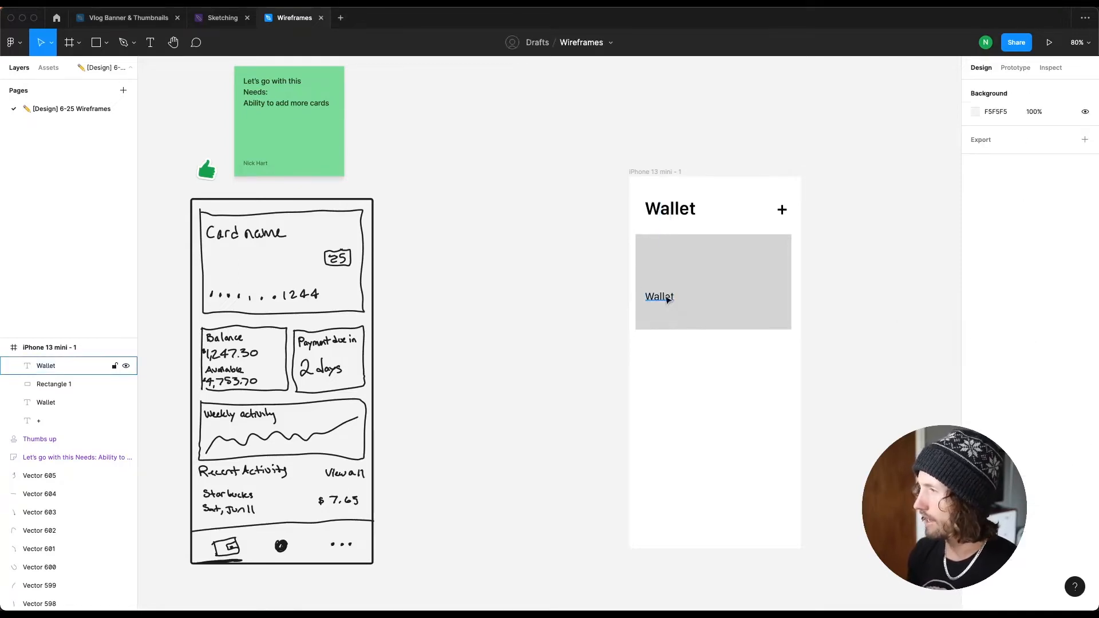
Step: Move the copied text lower on the card and replace it with the masked number ••••• ••••• ••••• 1234
click(658, 208)
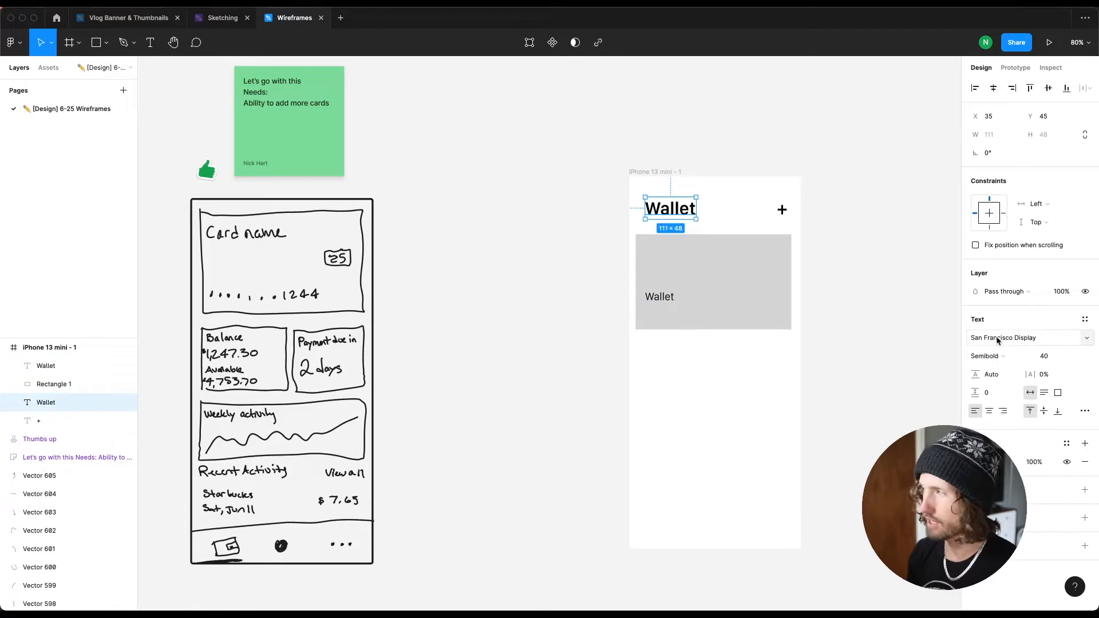
click(664, 298)
drag(666, 300, 662, 314)
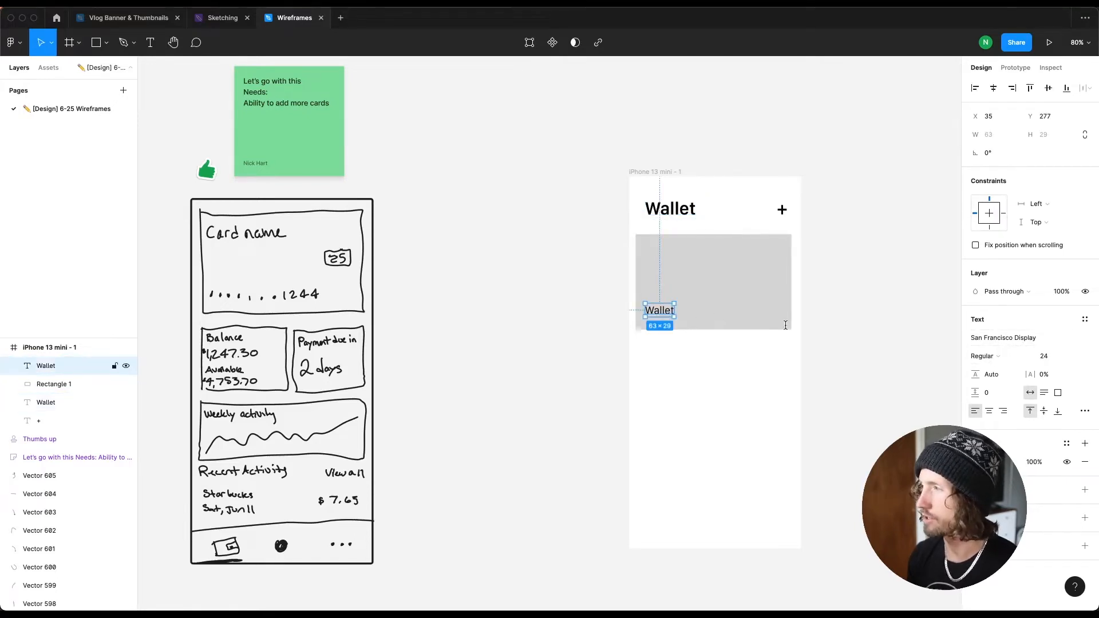
key(Return)
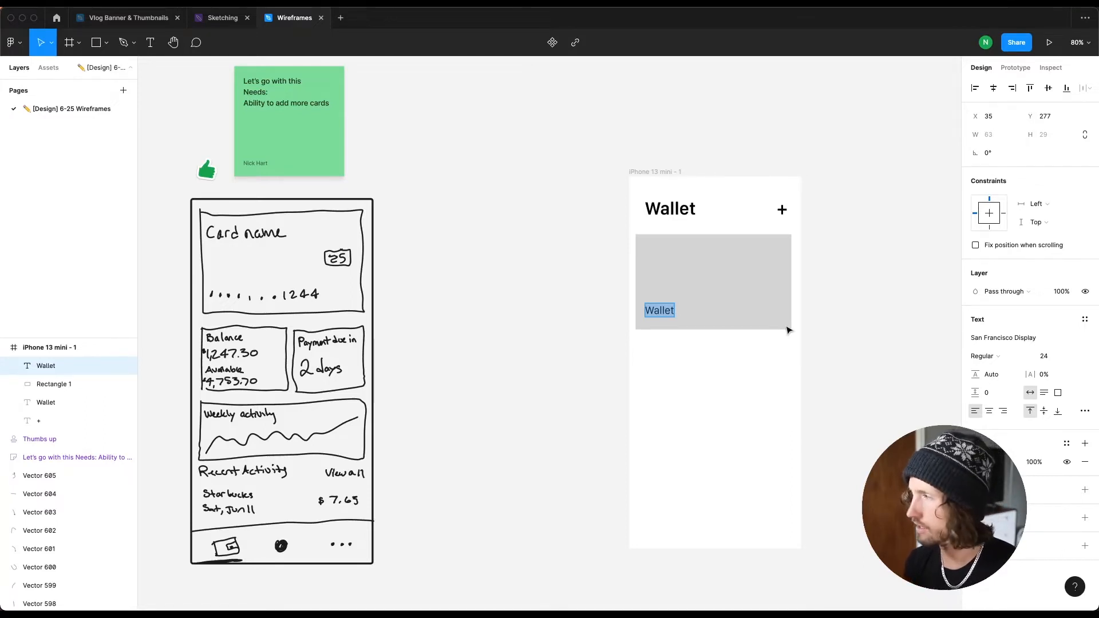
text(•••••)
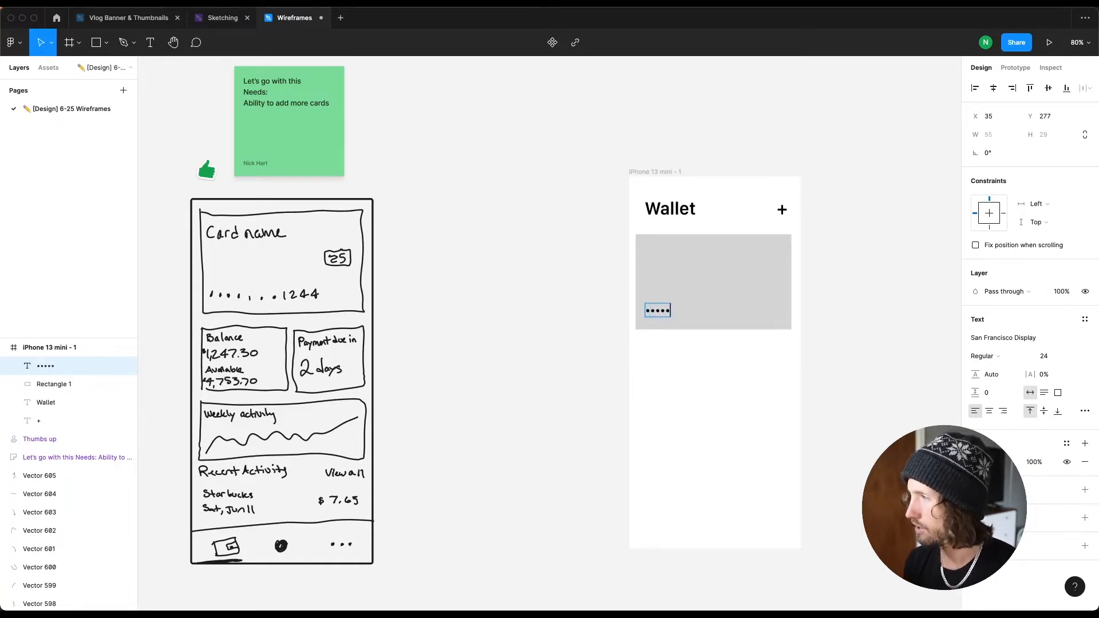
key(BackSpace)
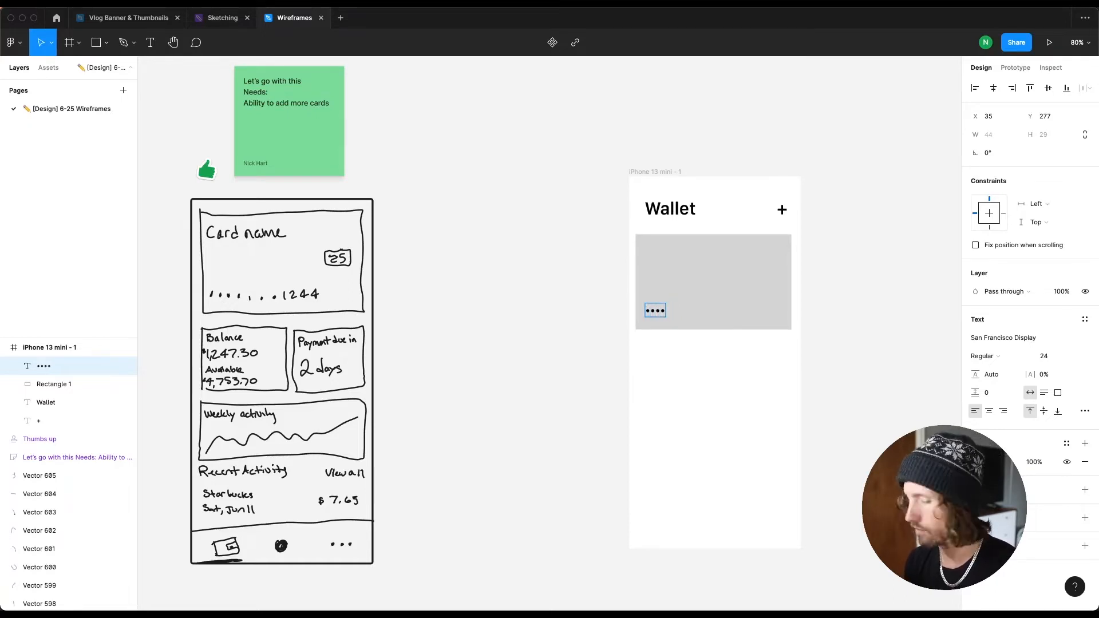
key(super+a)
key(BackSpace)
text(•••••)
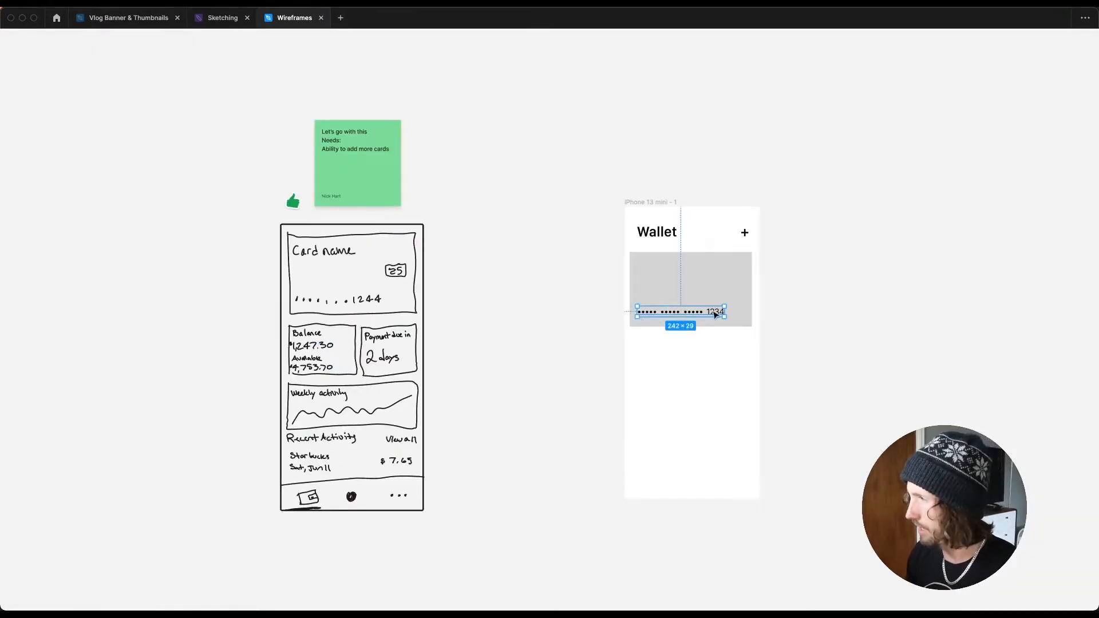
key(Escape)
key(Escape)
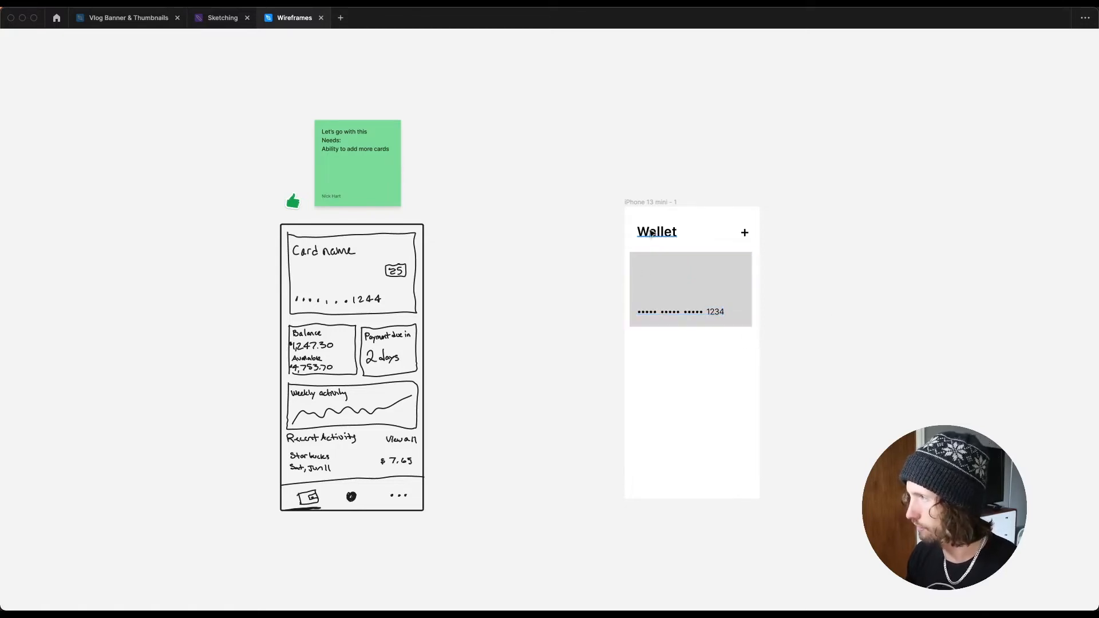
Step: Duplicate the Wallet title into the card's top-left corner as the card name and set its size to 24
key(super+backslash)
click(657, 315)
click(658, 233)
drag(659, 235, 659, 272)
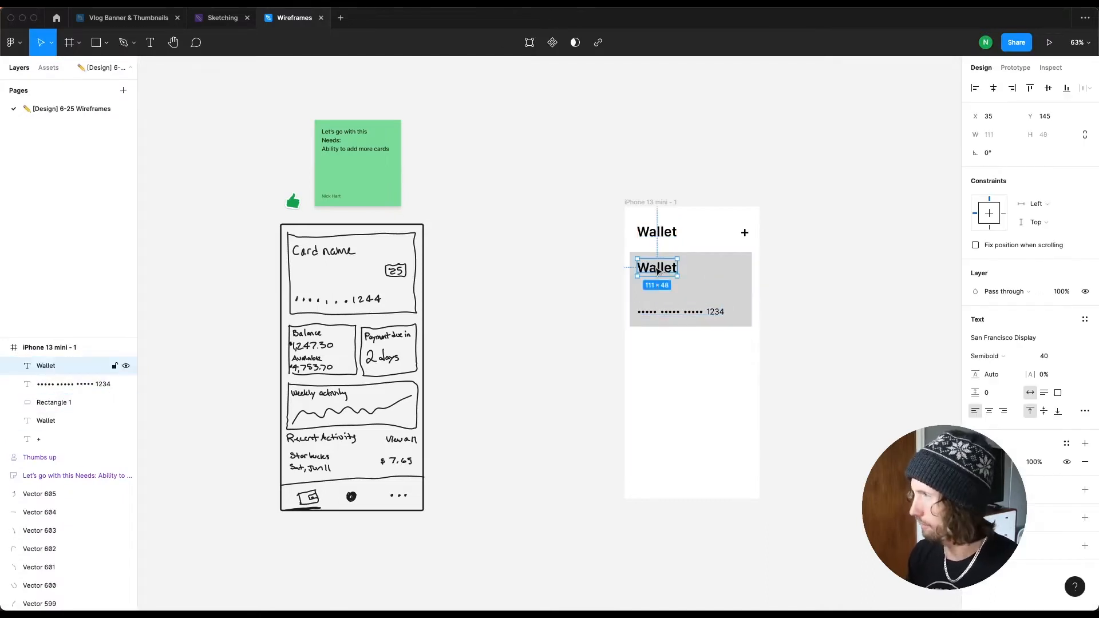
click(1055, 359)
text(32)
key(Return)
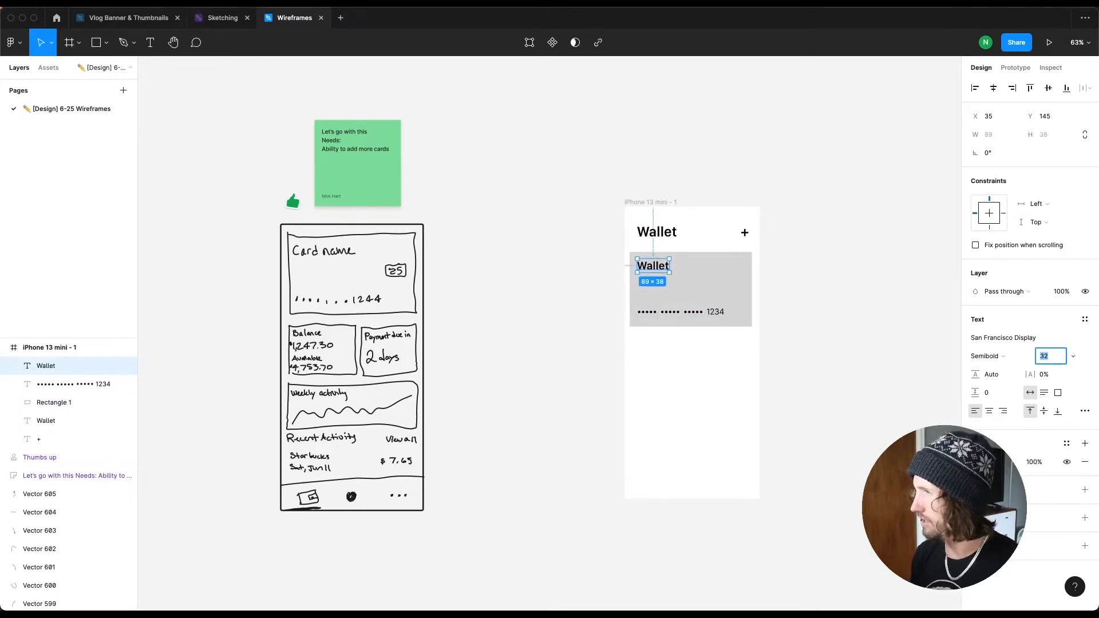
text(24)
key(Return)
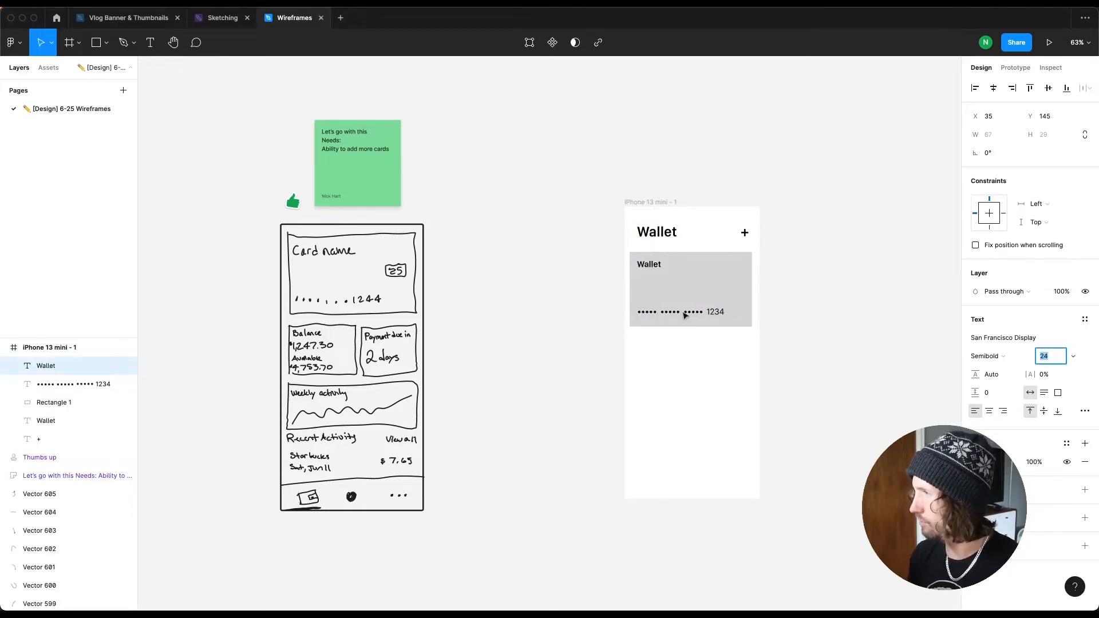
Step: Set the masked card number's font size to 16
click(86, 384)
click(1064, 357)
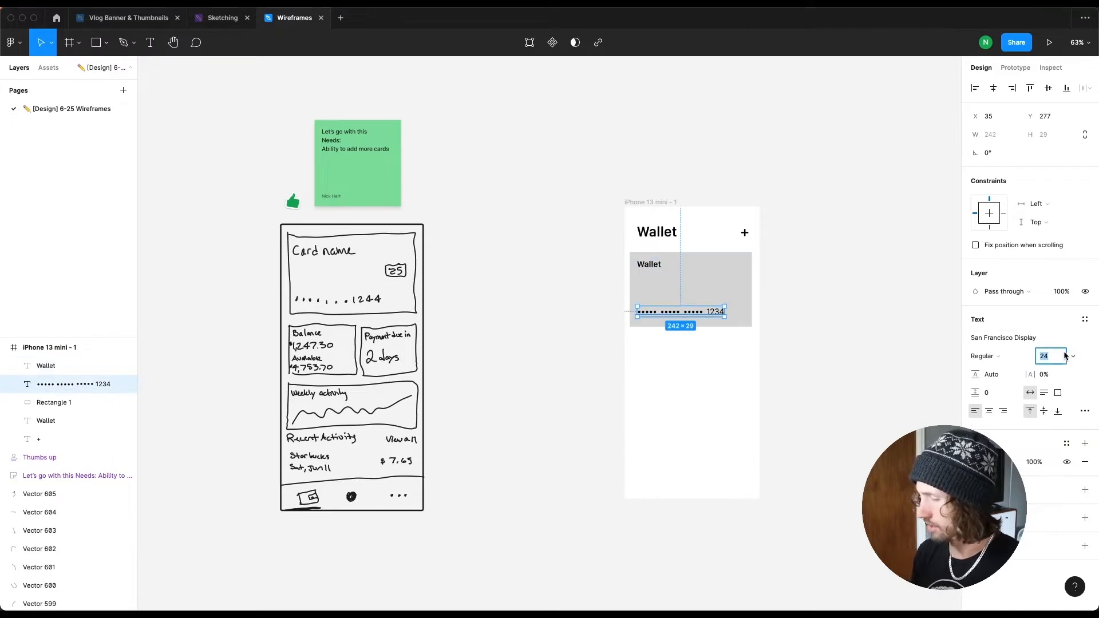
text(16)
key(Return)
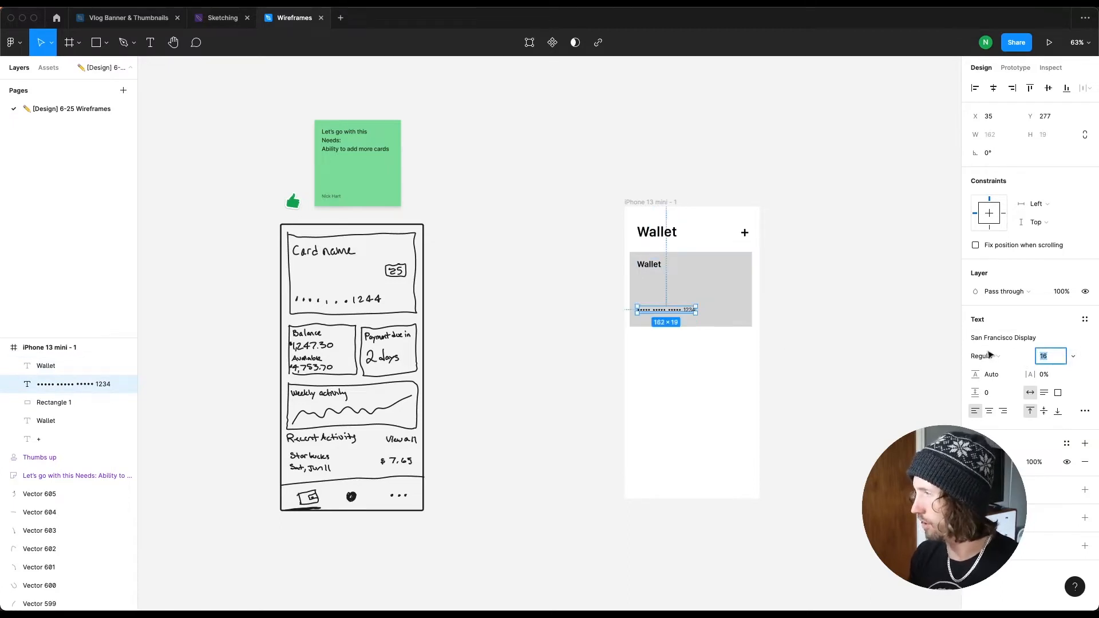
Step: Rename the card's top-left text to Card name
click(830, 329)
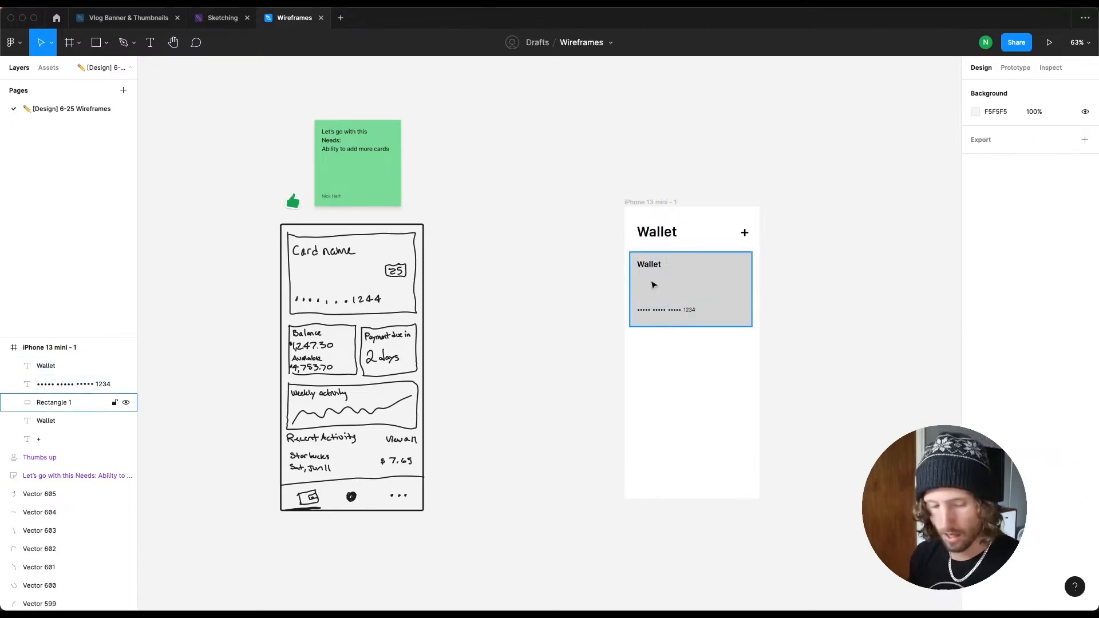
key(shift+0)
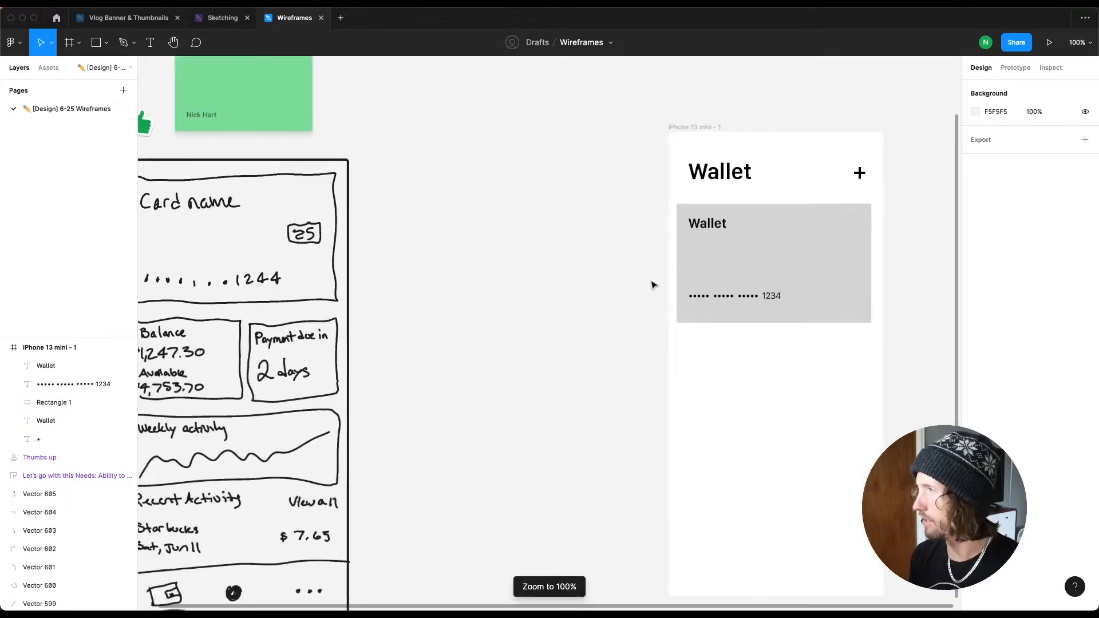
scroll(616, 283, right, 5)
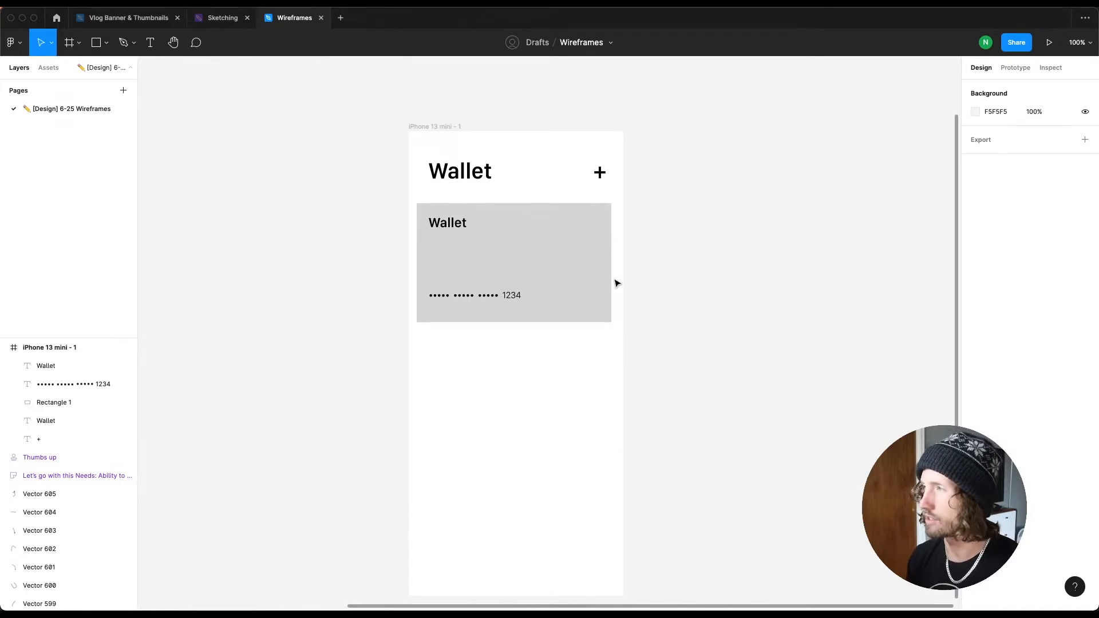
scroll(617, 283, down, 2)
scroll(616, 283, right, 2)
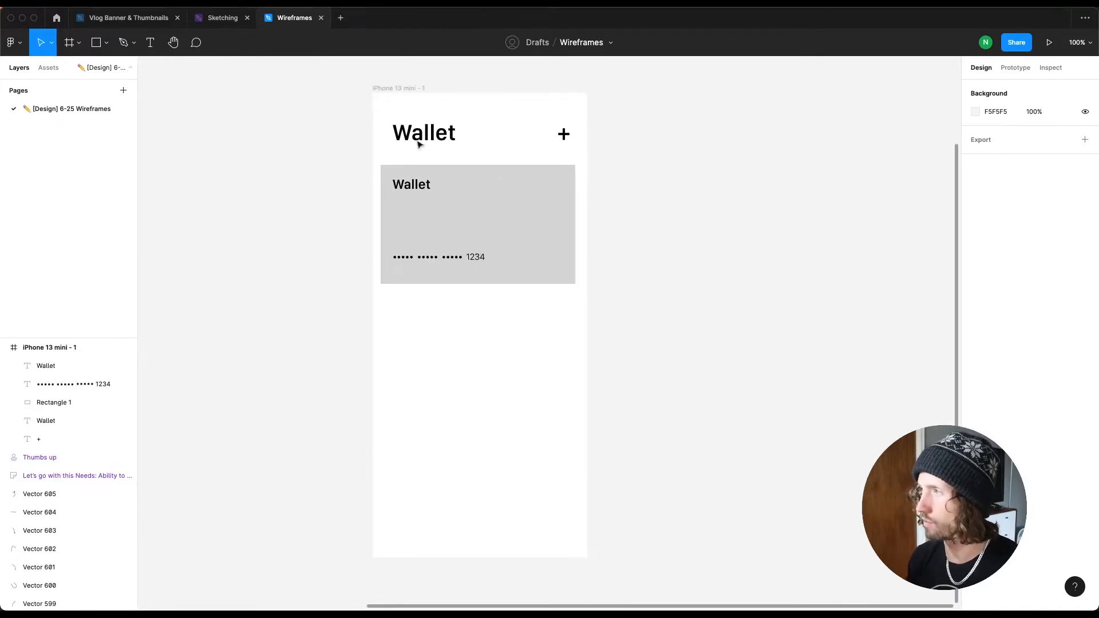
double_click(408, 183)
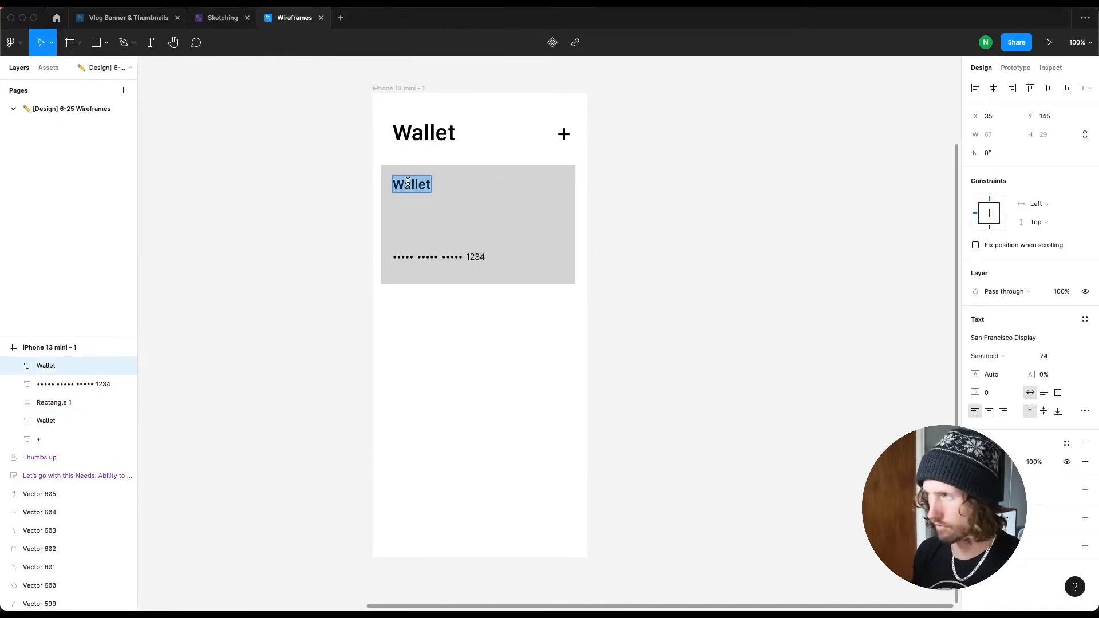
text(Card name)
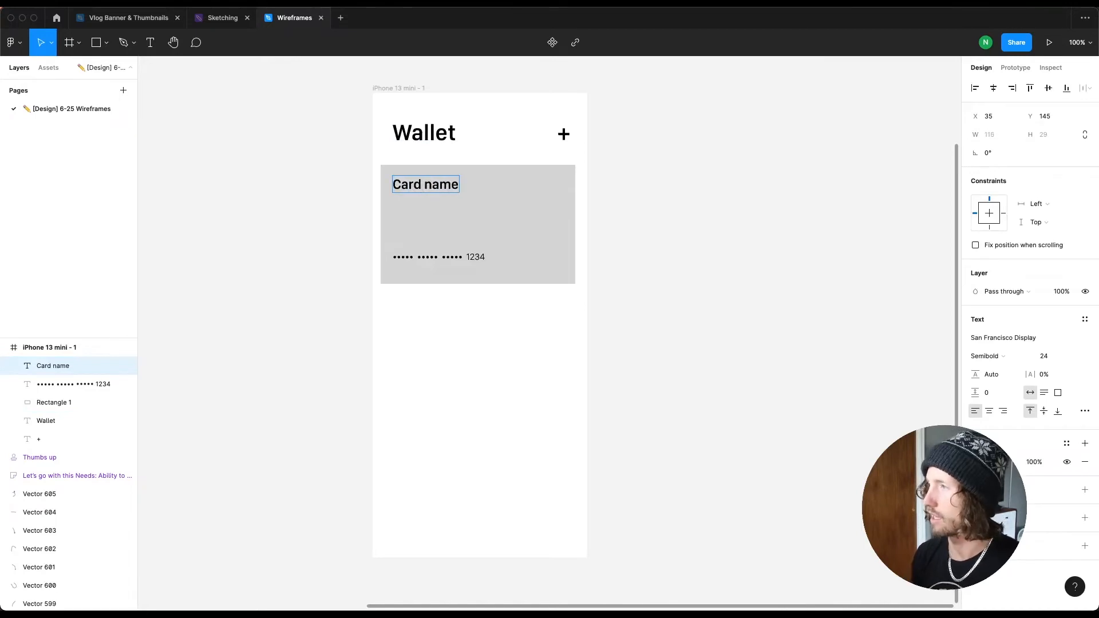
key(Escape)
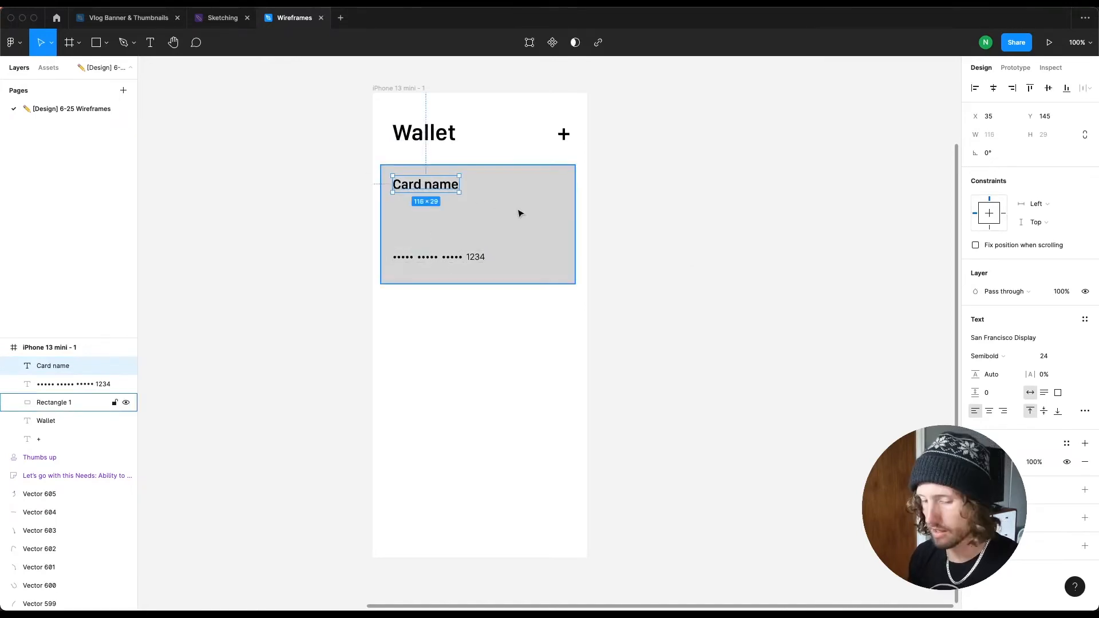
Step: Draw a rectangle about 56 × 40 on the card's right side as the chip and set its fill to A6A6A6
key(r)
drag(524, 208, 555, 231)
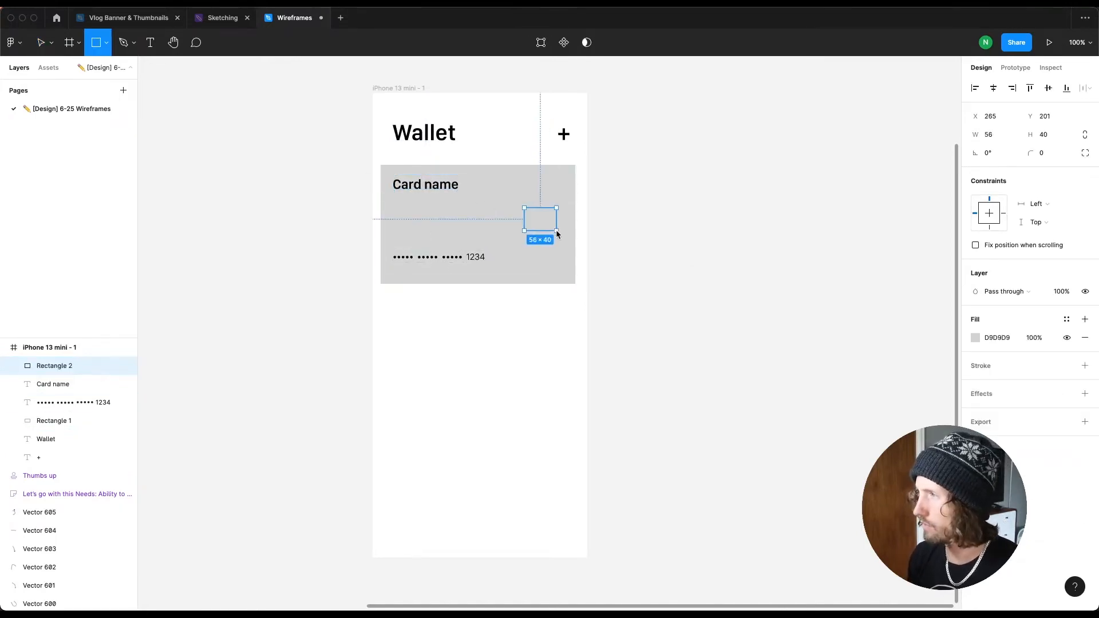
click(976, 338)
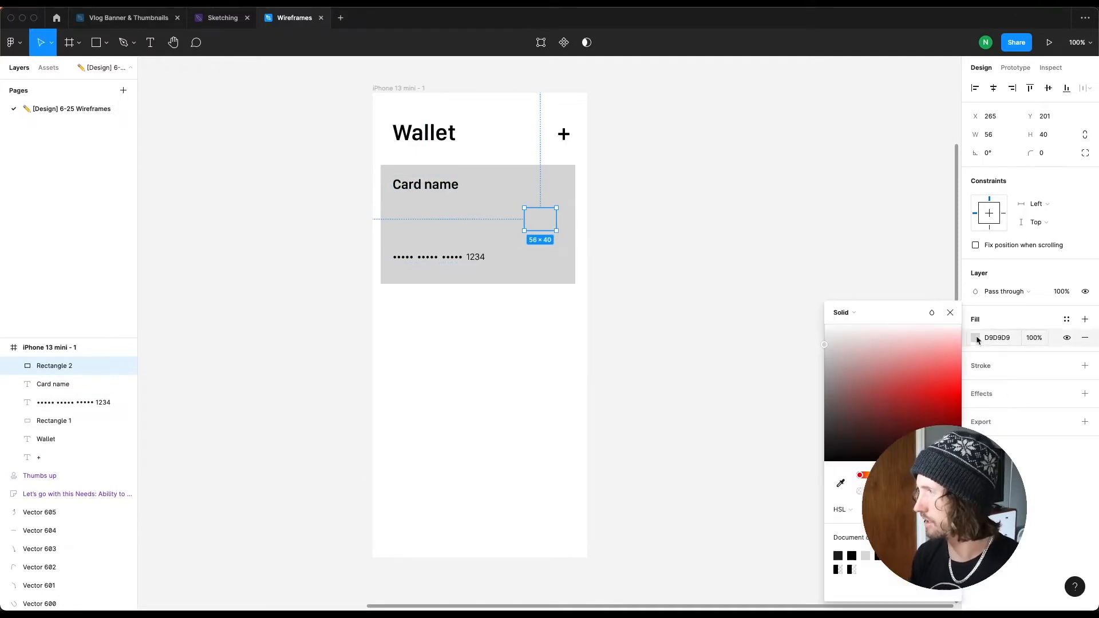
drag(825, 344, 825, 371)
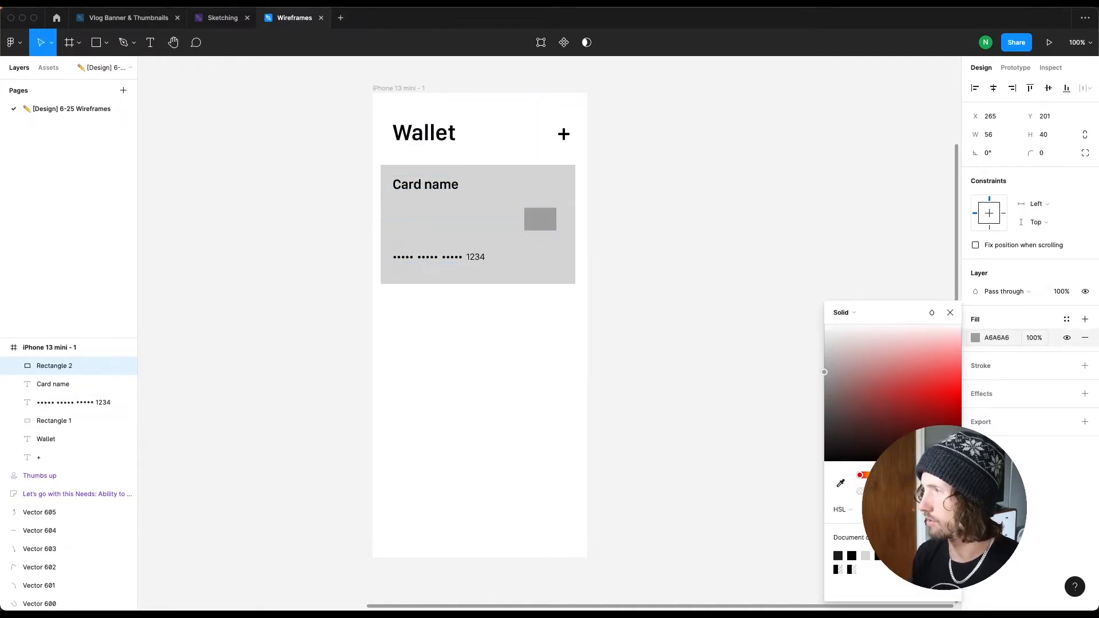
Step: Round the chip rectangle's corners to a radius of 8
click(1045, 153)
text(8)
key(Return)
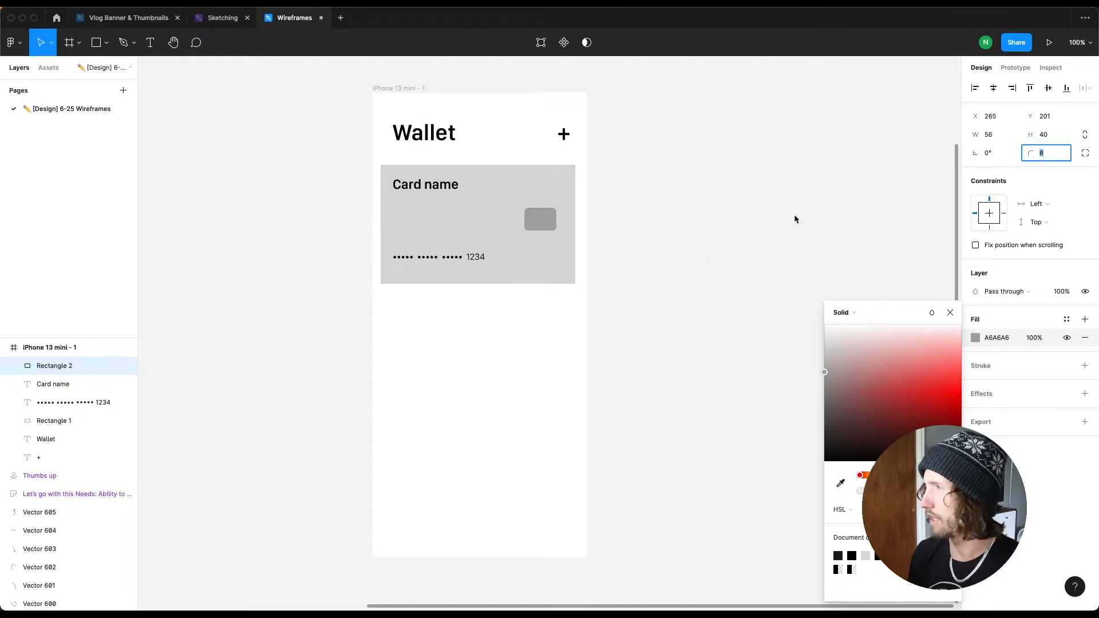
click(702, 275)
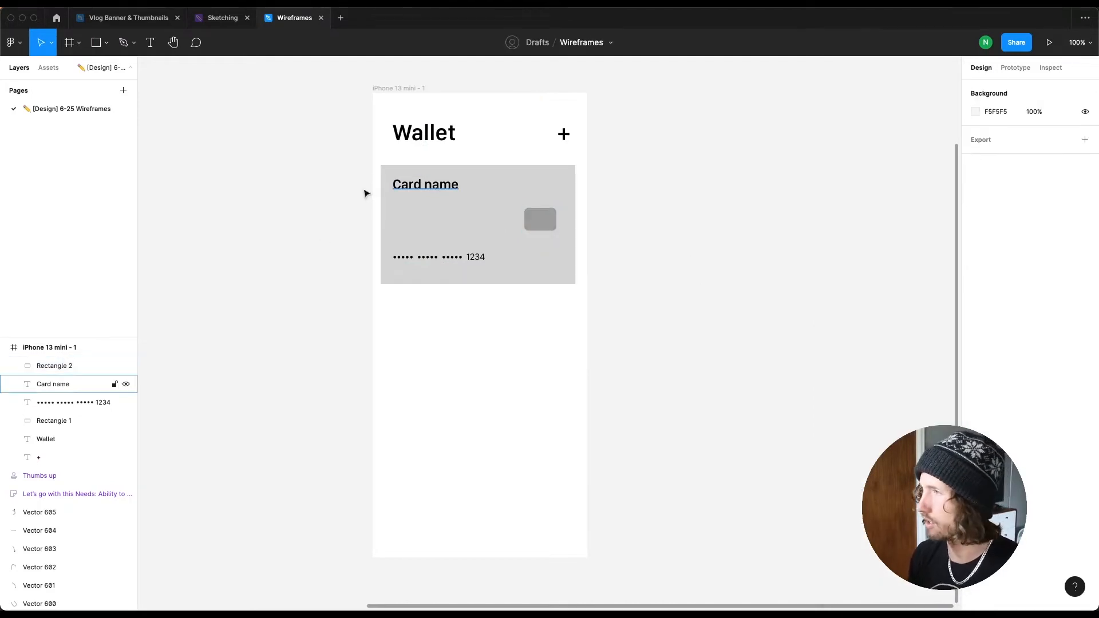
Step: Wrap the Wallet title and plus button together in an auto layout frame
click(459, 137)
shift+click(562, 138)
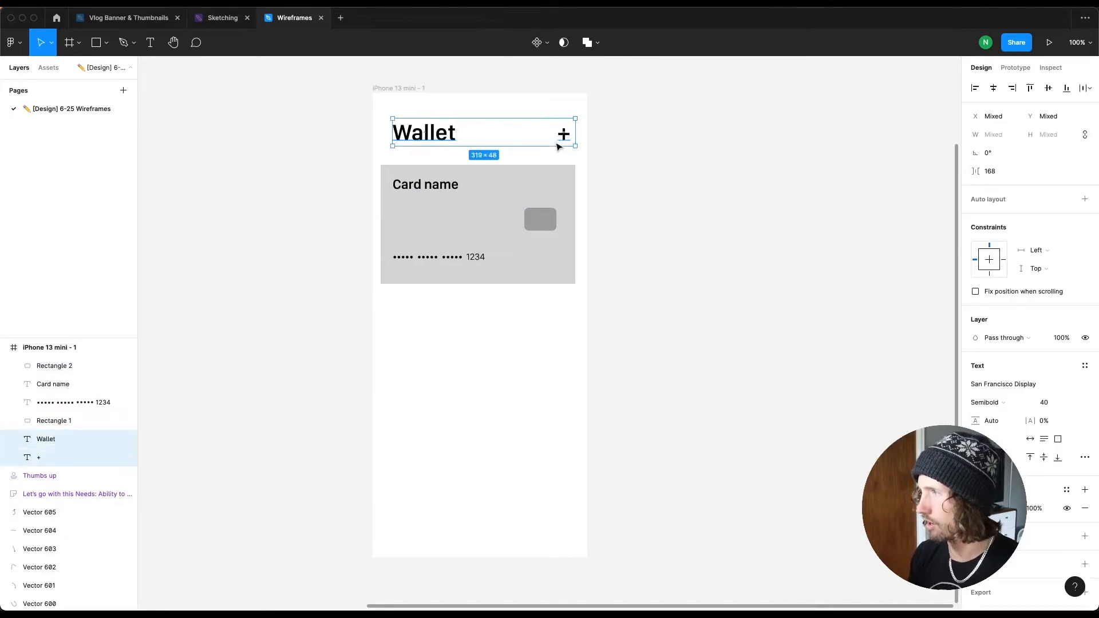
key(shift+a)
click(996, 275)
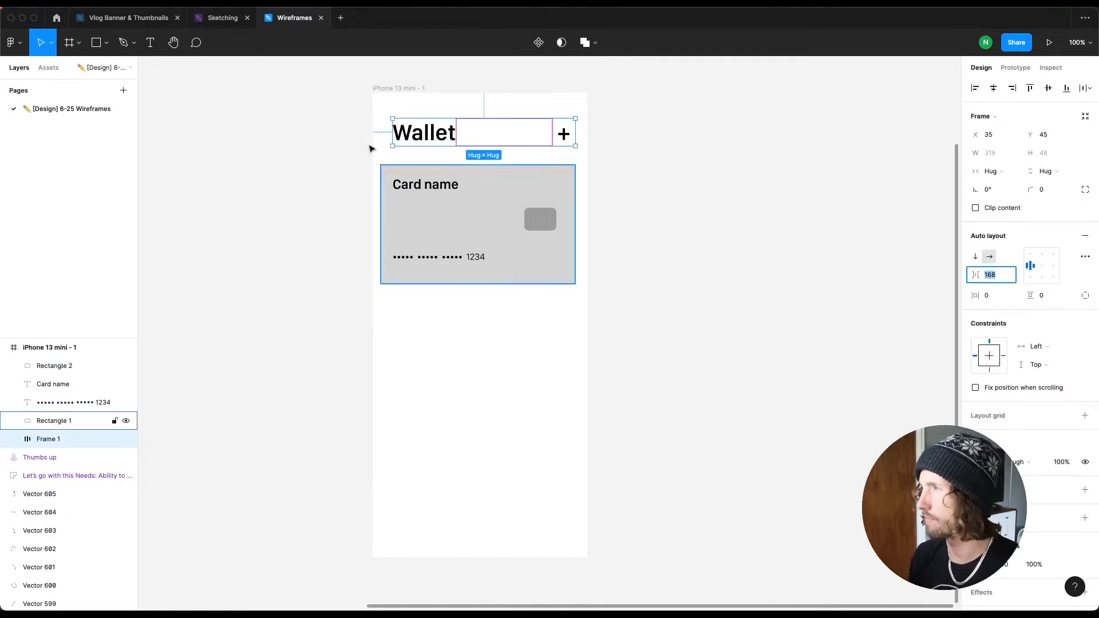
click(397, 124)
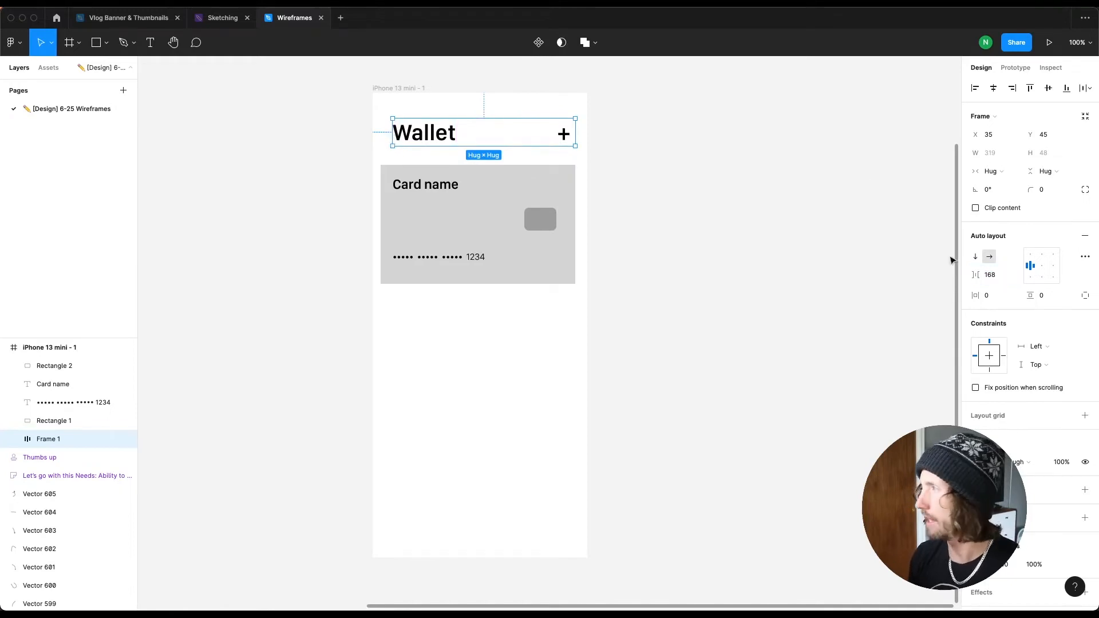
click(1085, 257)
click(1001, 174)
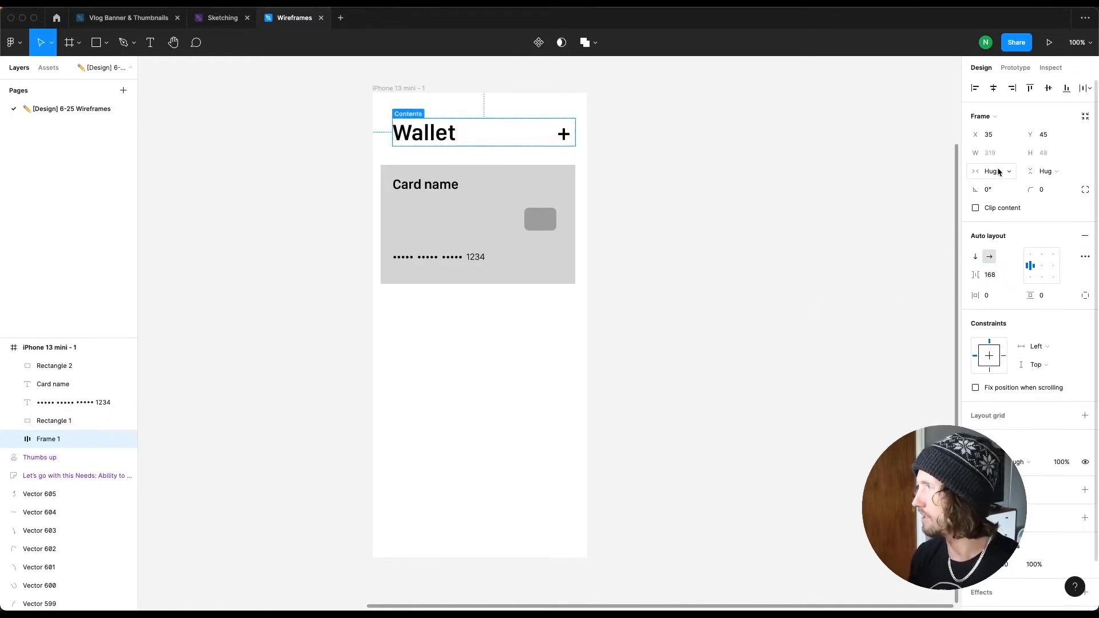
click(1000, 172)
click(1002, 160)
key(super+z)
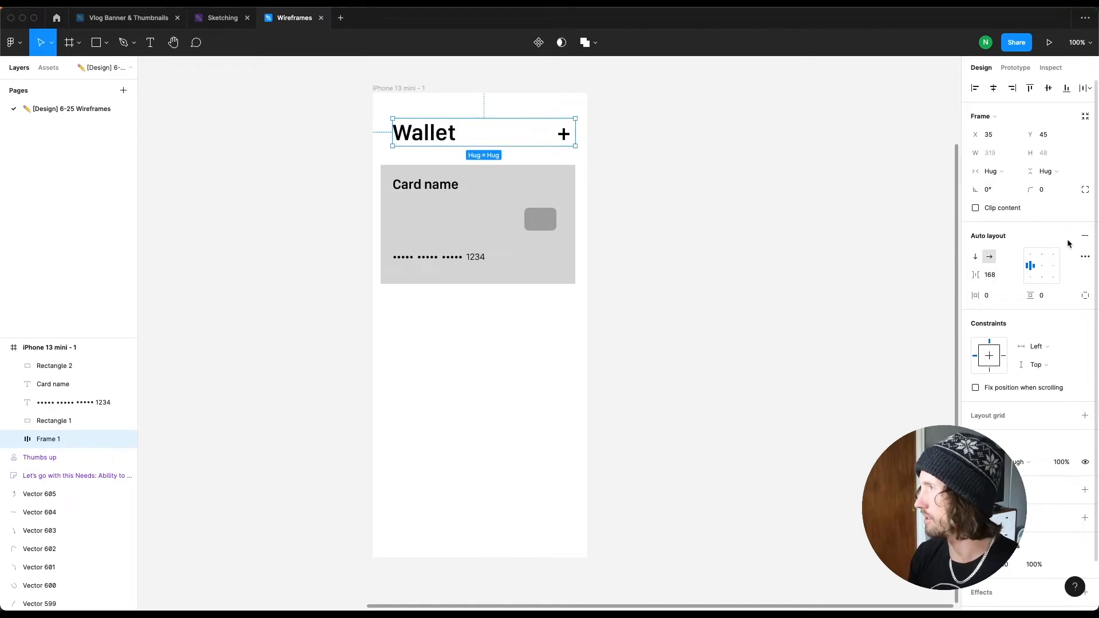
Step: Set the header frame's auto layout spacing mode to Space between
click(1085, 256)
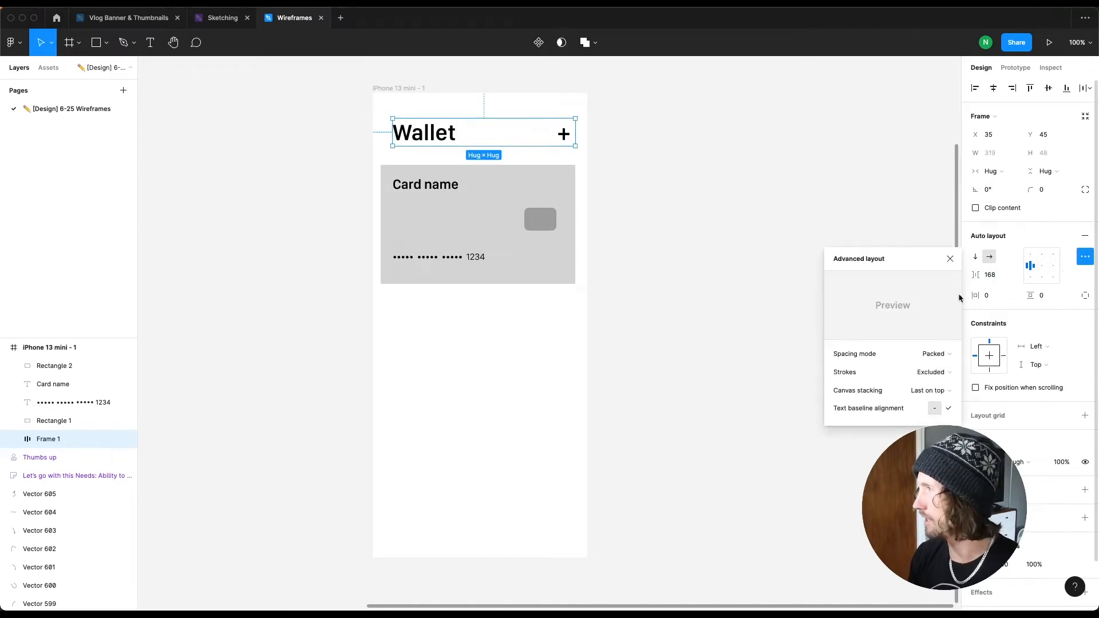
click(935, 353)
click(933, 366)
Step: Move the header frame to x 24 and widen it to 327 so it has 24 margins on both sides
key(alt)
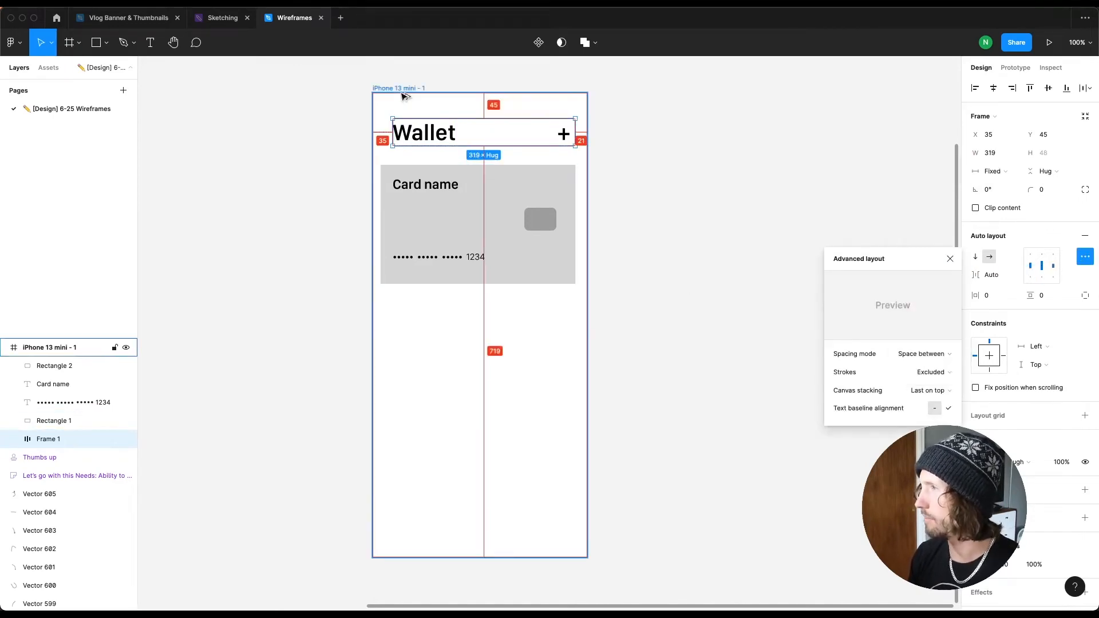
key(Left)
key(Left)
key(Left)
key(Left)
key(Left)
key(Left)
key(Left)
key(Left)
key(Left)
key(Left)
key(Left)
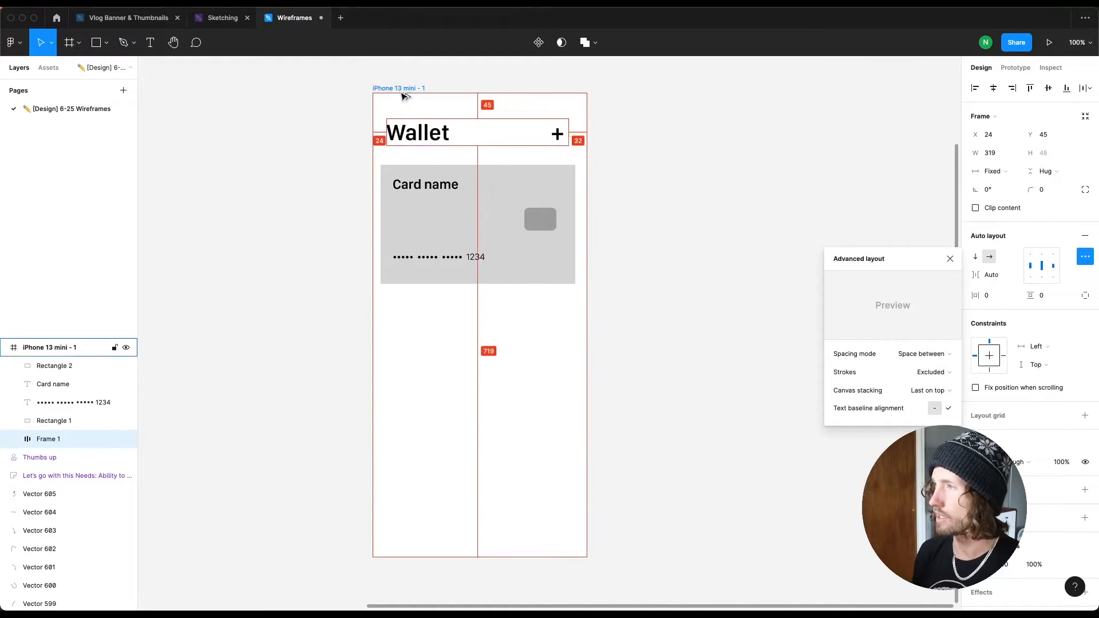
key(super+Right)
key(super+Right)
key(super+Right)
key(super+Right)
key(super+Right)
key(super+Right)
key(super+Right)
key(super+Right)
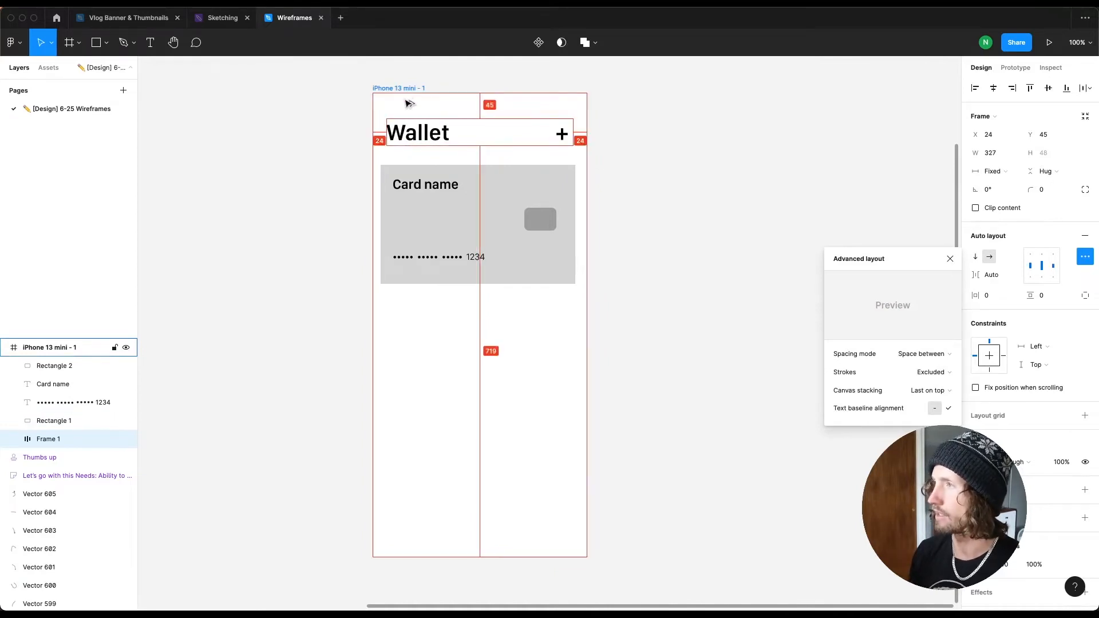
Step: Nudge the card's elements right and convert the card into an auto layout frame
drag(364, 167, 541, 319)
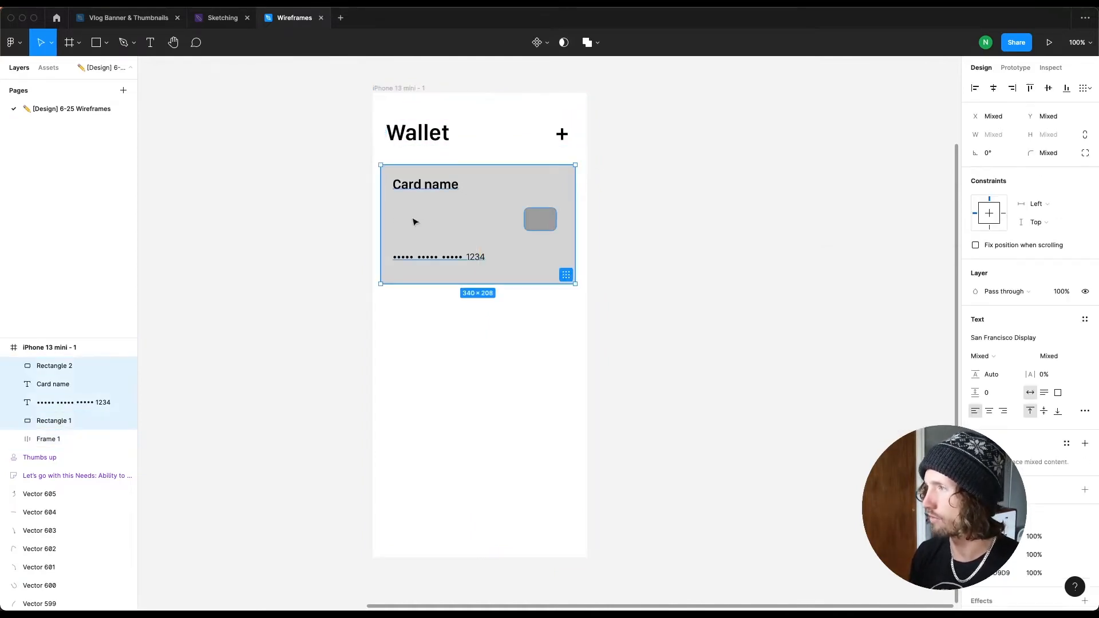
key(shift+Right)
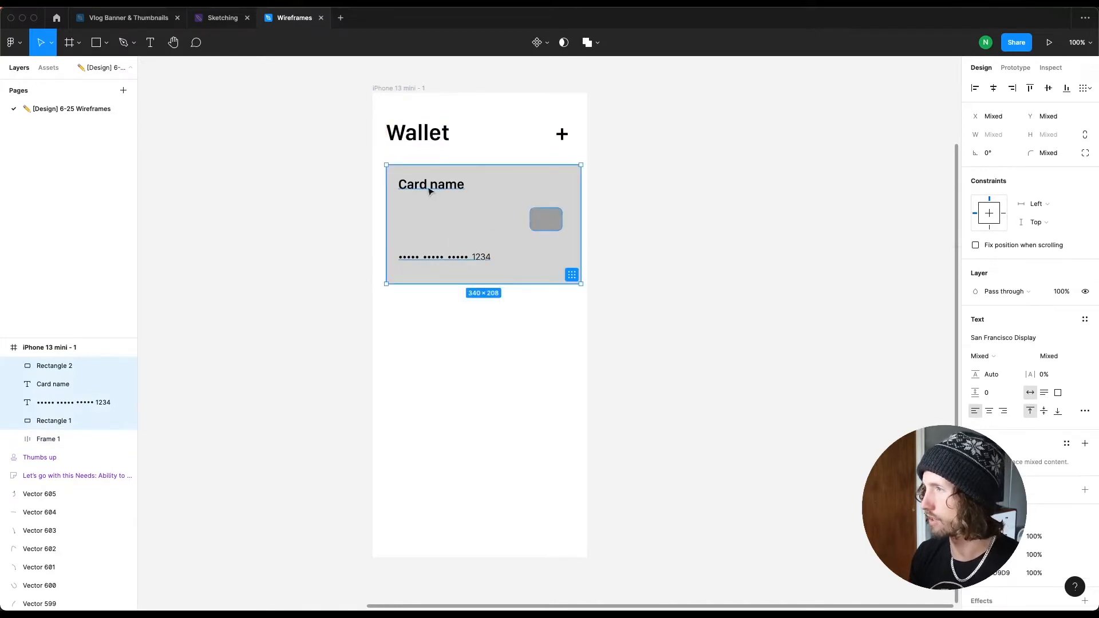
key(Tab)
key(Escape)
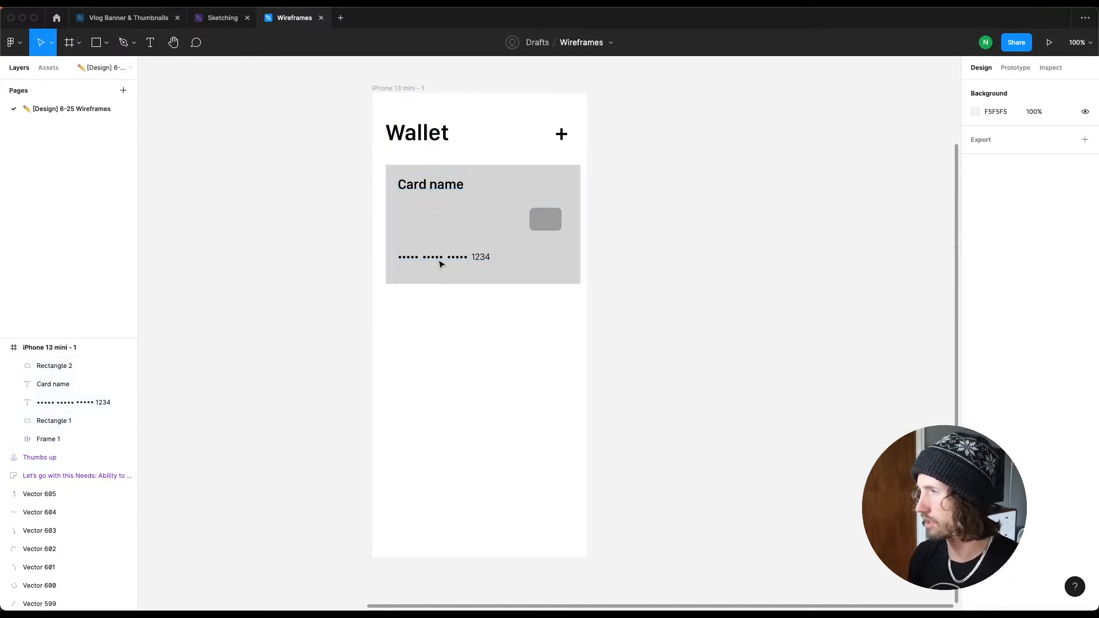
click(452, 264)
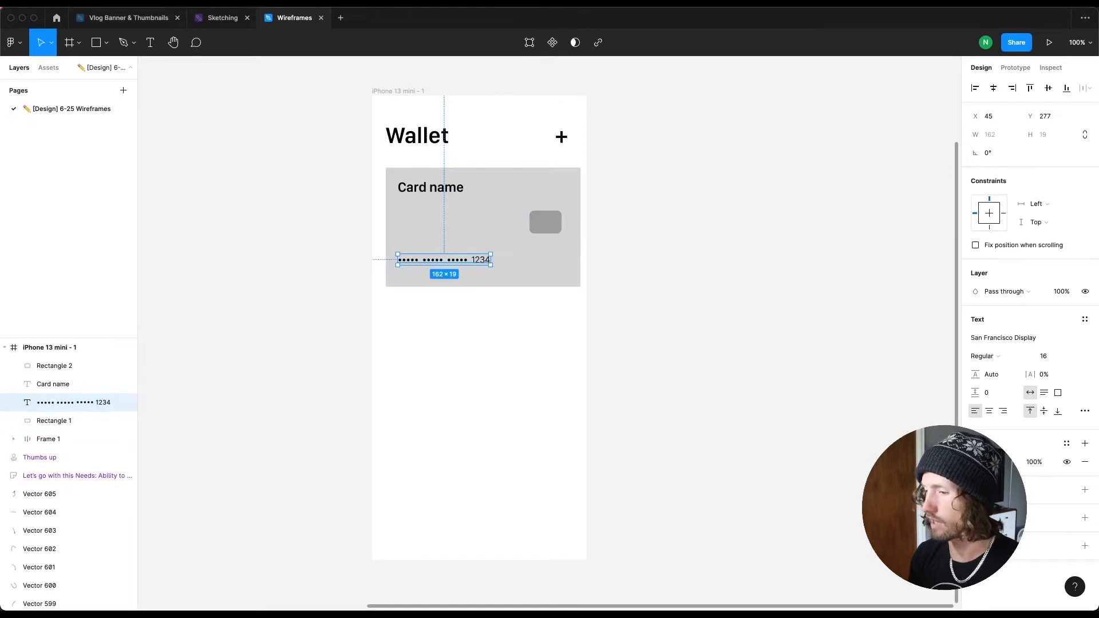
key(shift+a)
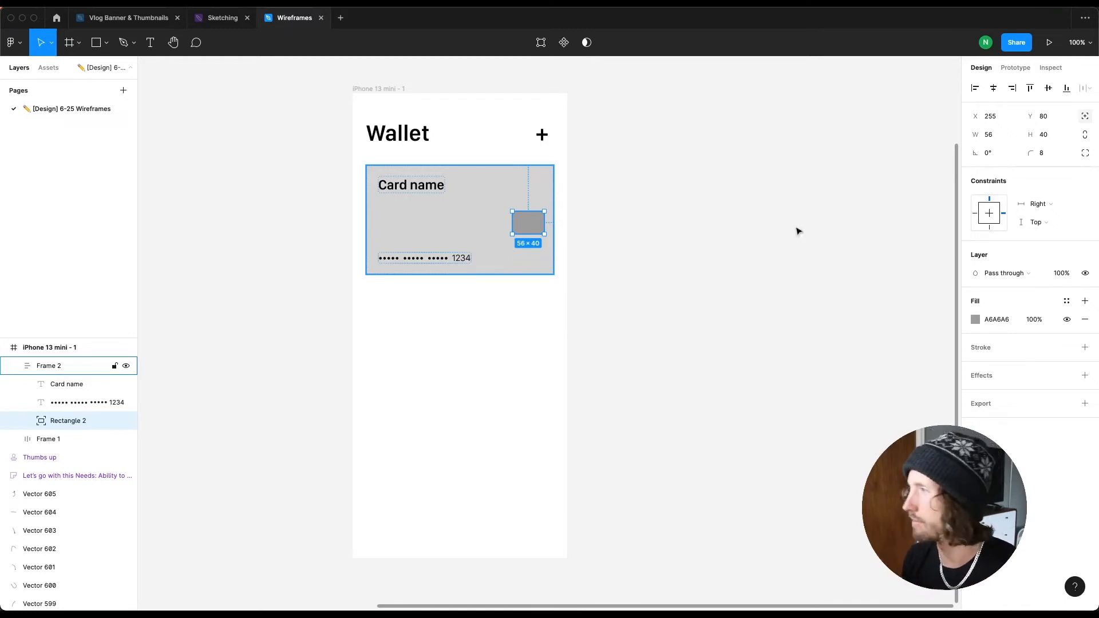
Step: Undo the last change to the chip rectangle's positioning
key(super+z)
key(Escape)
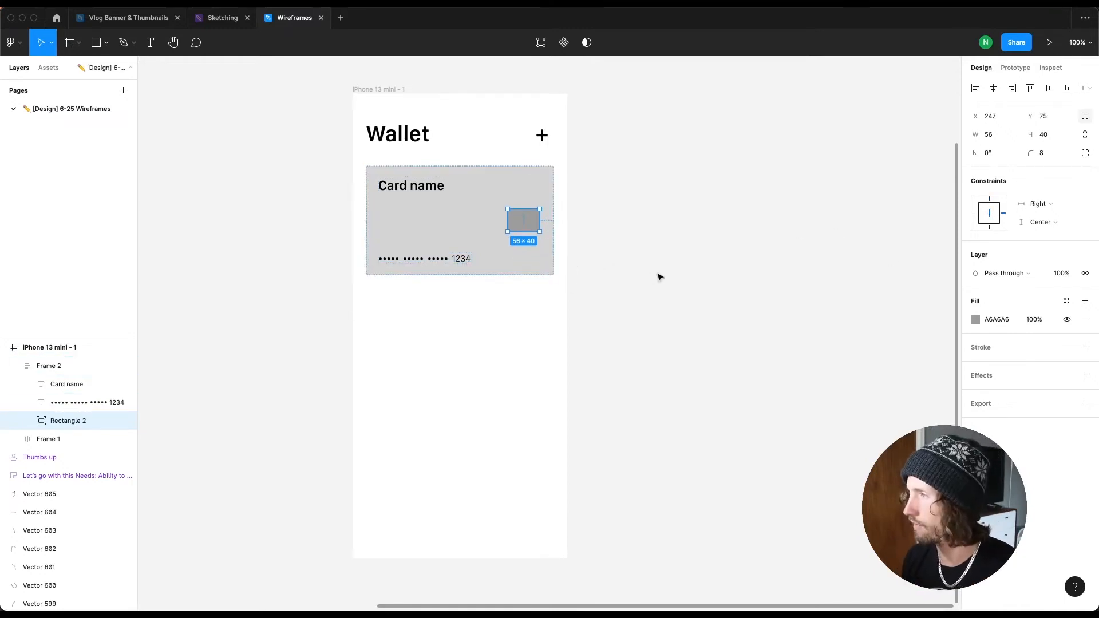
click(654, 279)
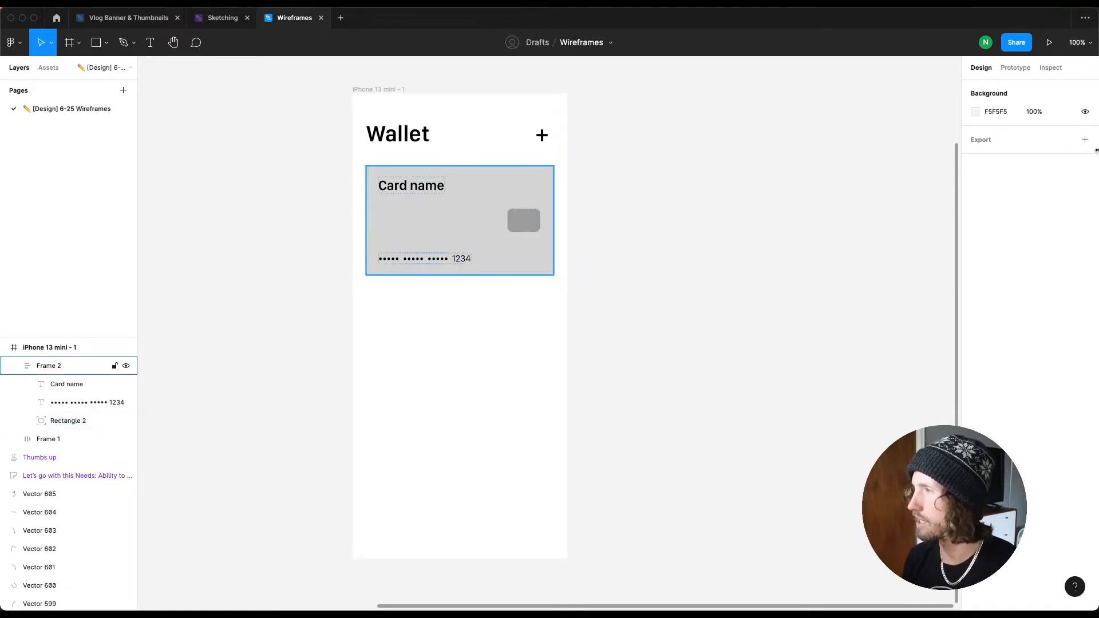
Step: Set the card frame's corner radius to 8
click(1048, 189)
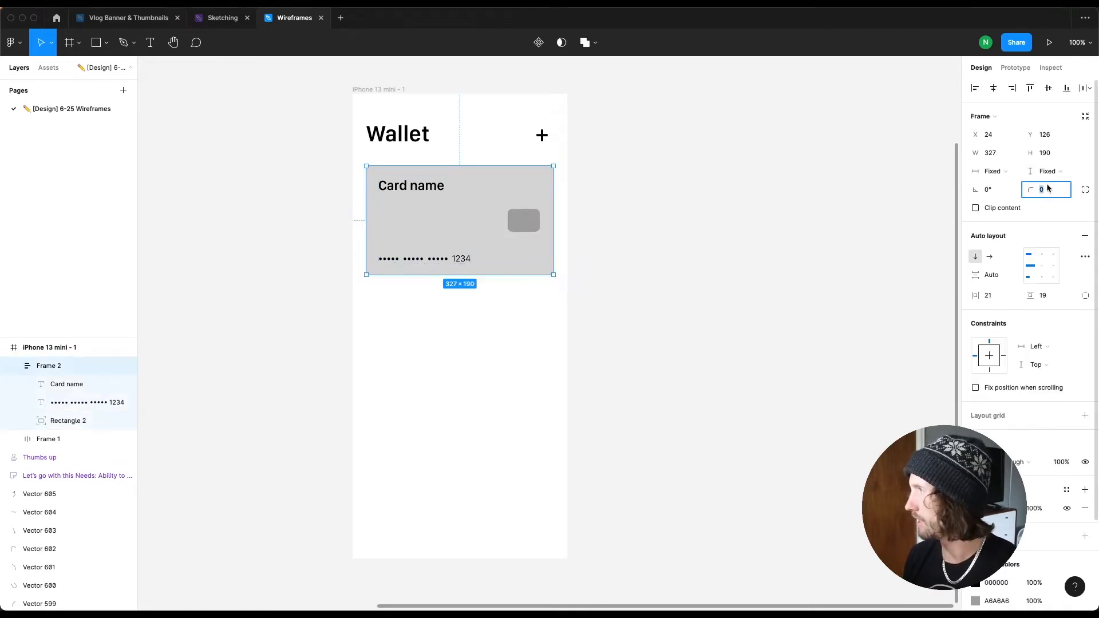
text(8)
key(Return)
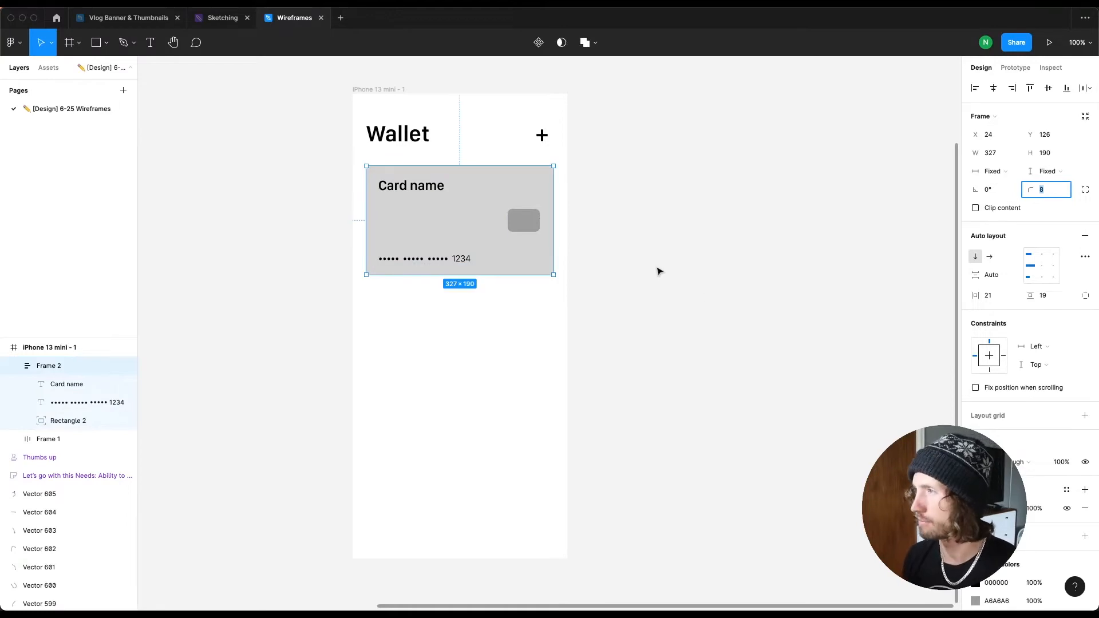
key(Escape)
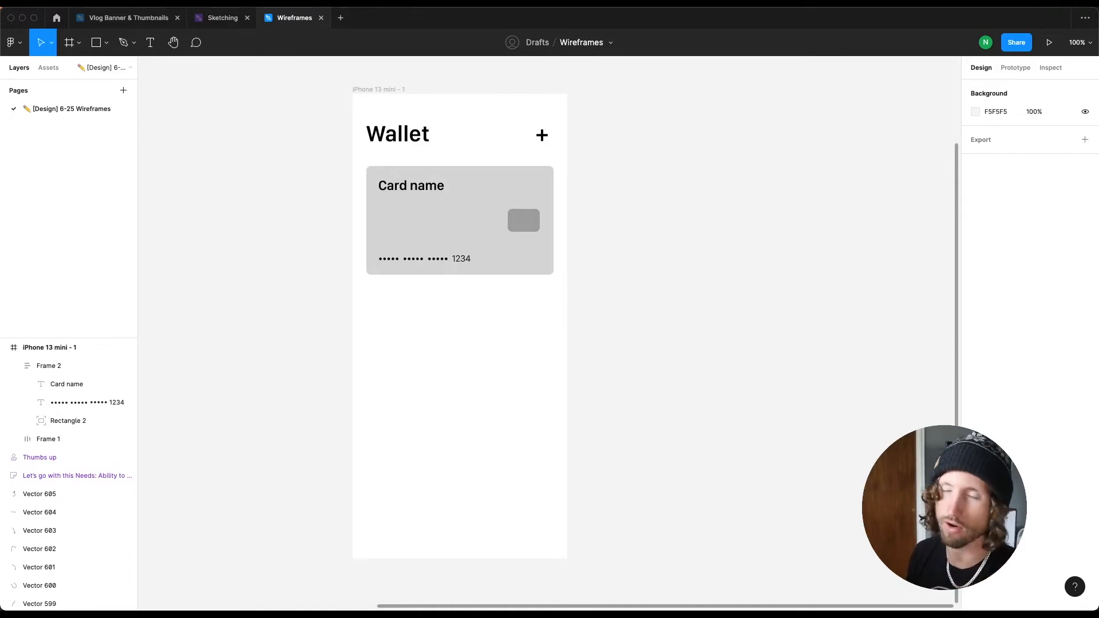
Step: Draw a rectangle about 148 × 139 just below the card, aligned to the 24 left margin
scroll(451, 346, left, 5)
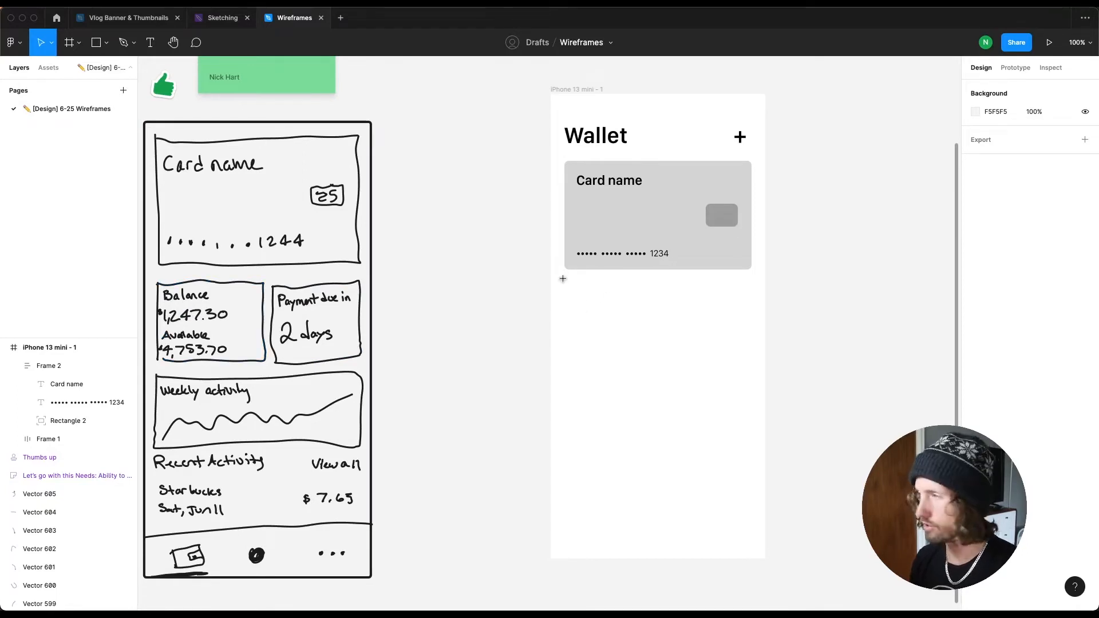
key(r)
drag(565, 279, 652, 359)
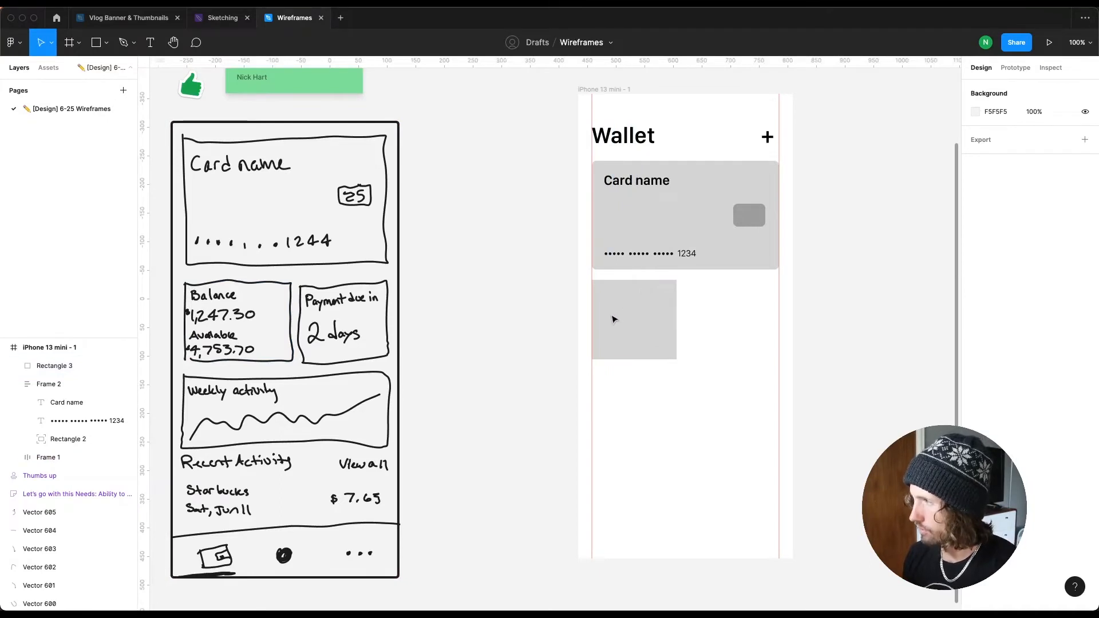
double_click(614, 317)
click(618, 239)
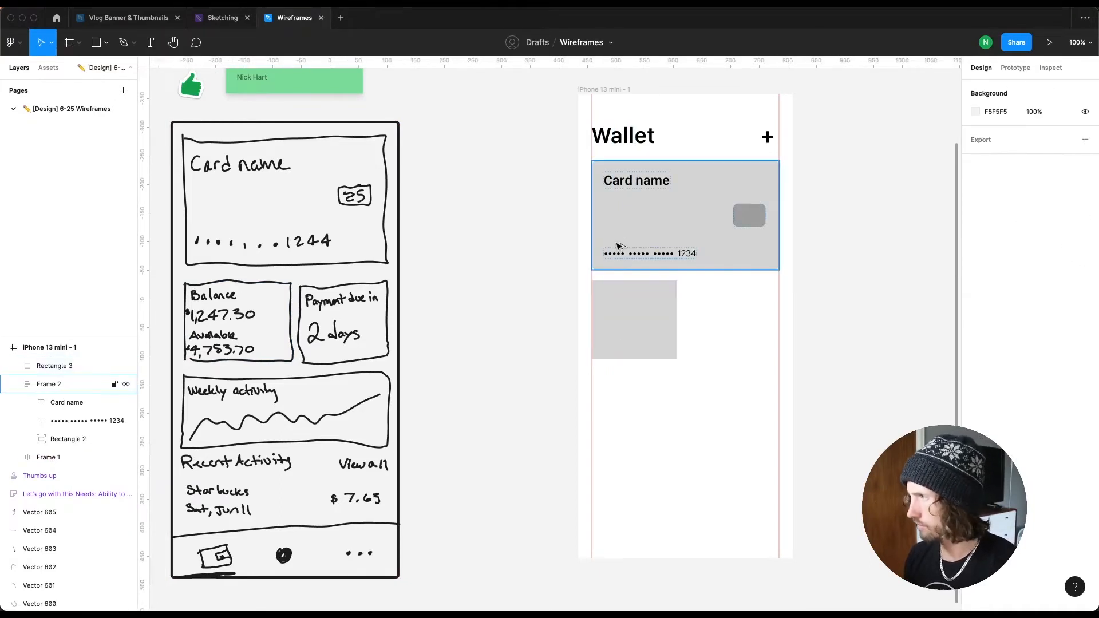
click(623, 286)
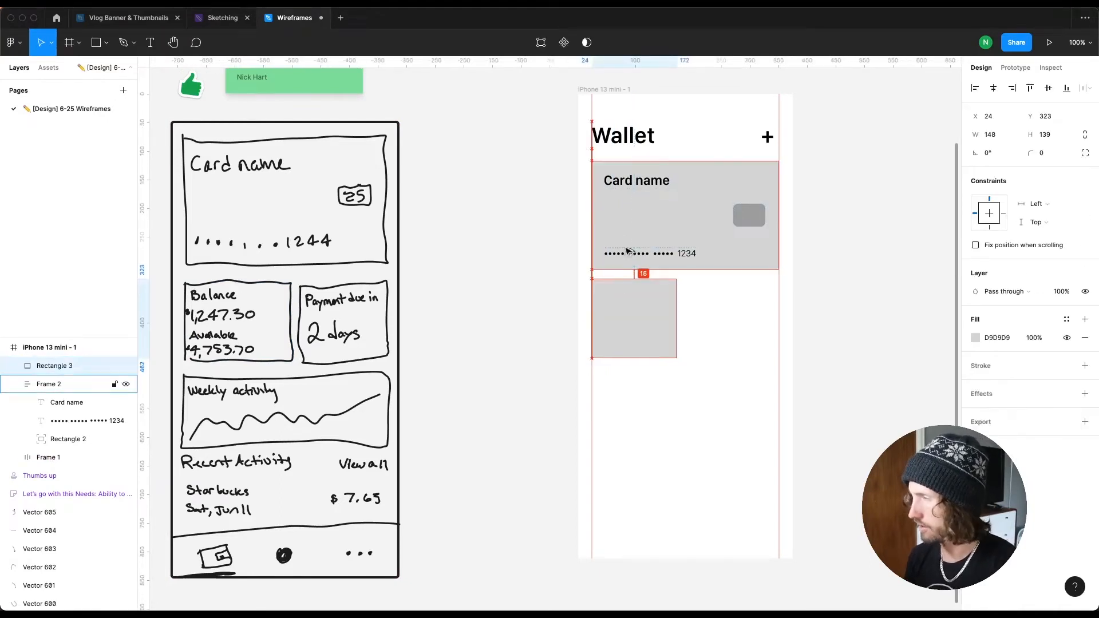
key(Up)
key(Up)
Step: Duplicate the rectangle to its right and nudge the copy left to leave a gap between them
drag(634, 310, 725, 312)
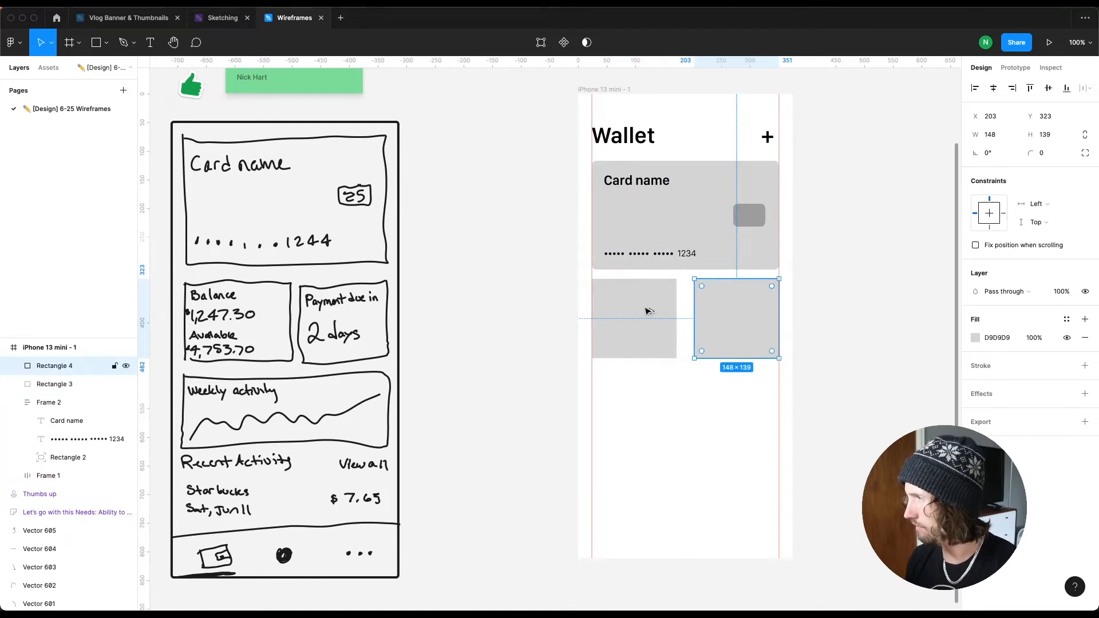
key(Left)
key(Left)
key(Left)
key(Left)
key(Left)
key(Left)
key(Left)
key(Left)
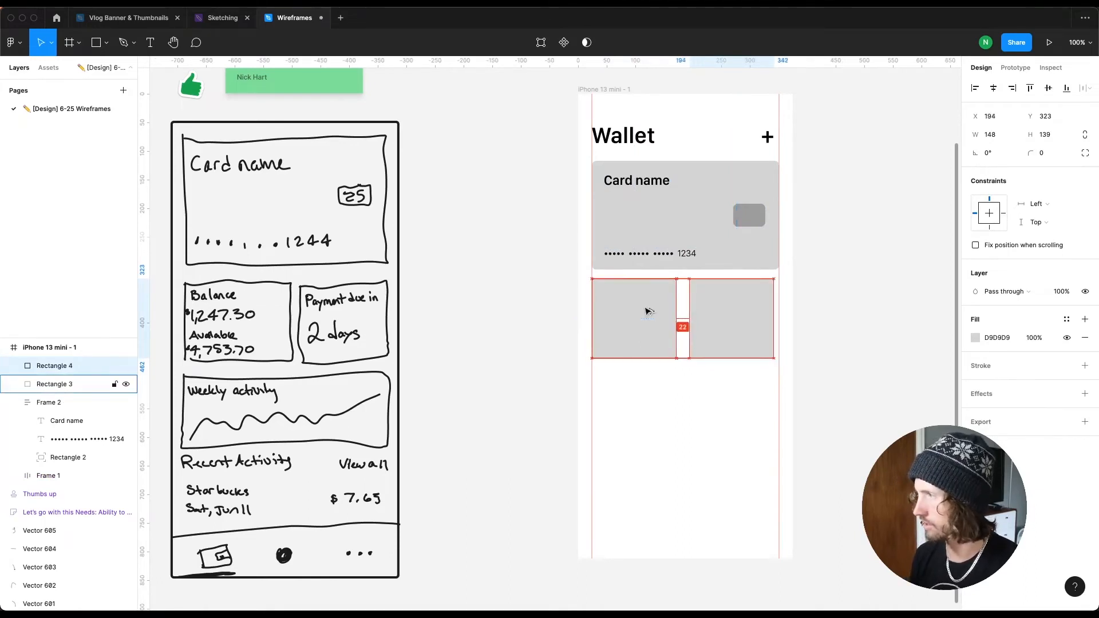
key(Left)
key(Left)
key(Left)
key(Left)
key(Left)
key(Left)
key(Left)
Step: Scale both rectangles together so they span to the right margin, about 327 × 146 overall
shift+click(663, 315)
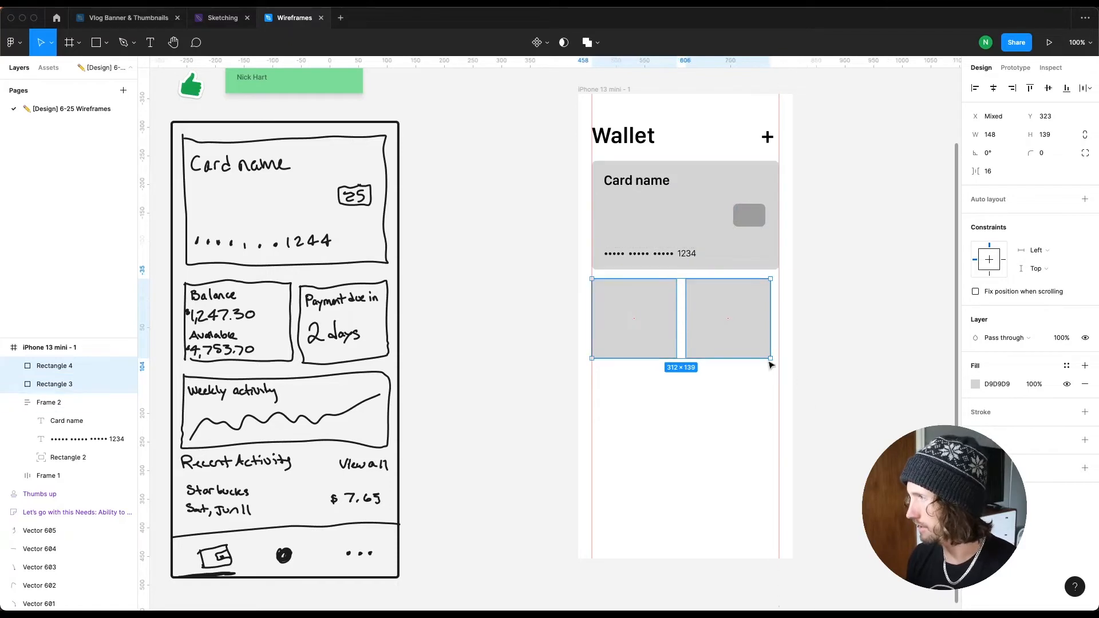
drag(773, 365, 771, 362)
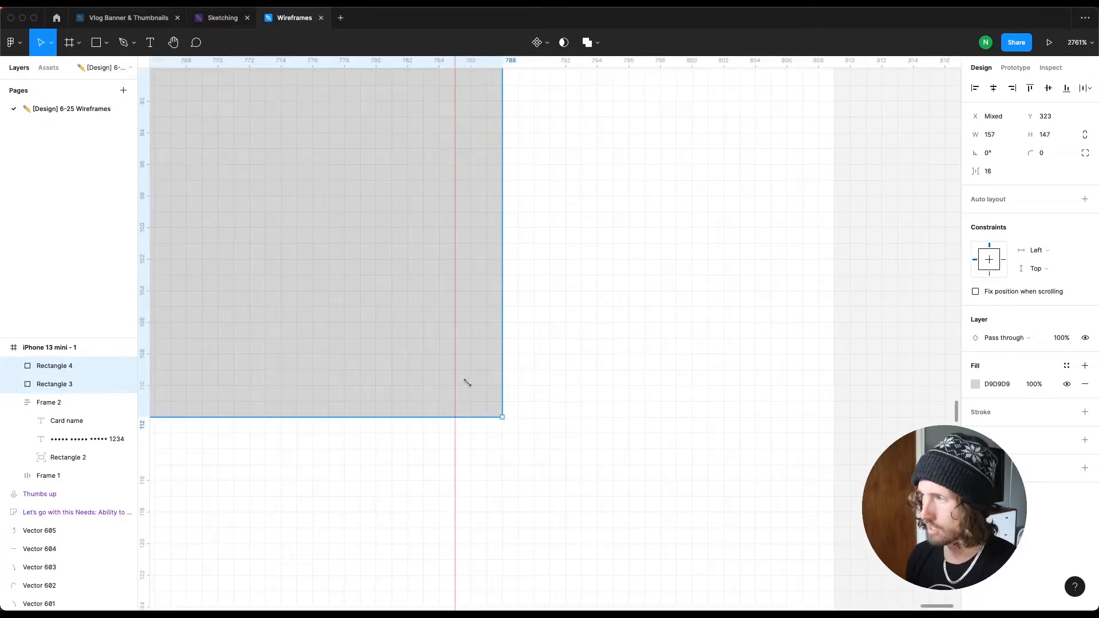
drag(466, 383, 458, 376)
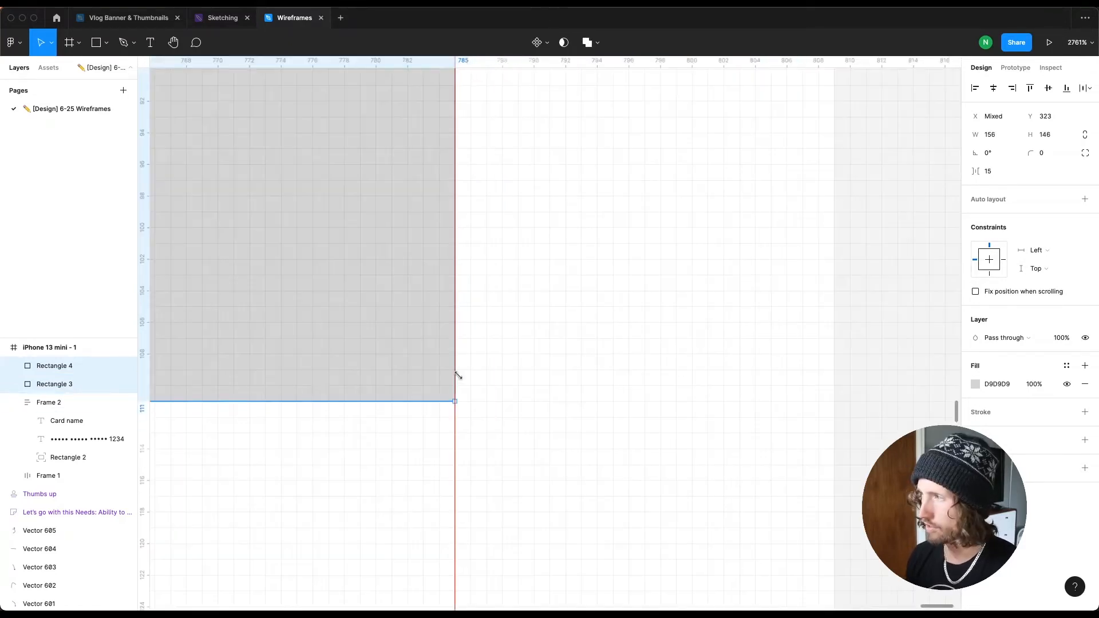
scroll(435, 422, down, 5)
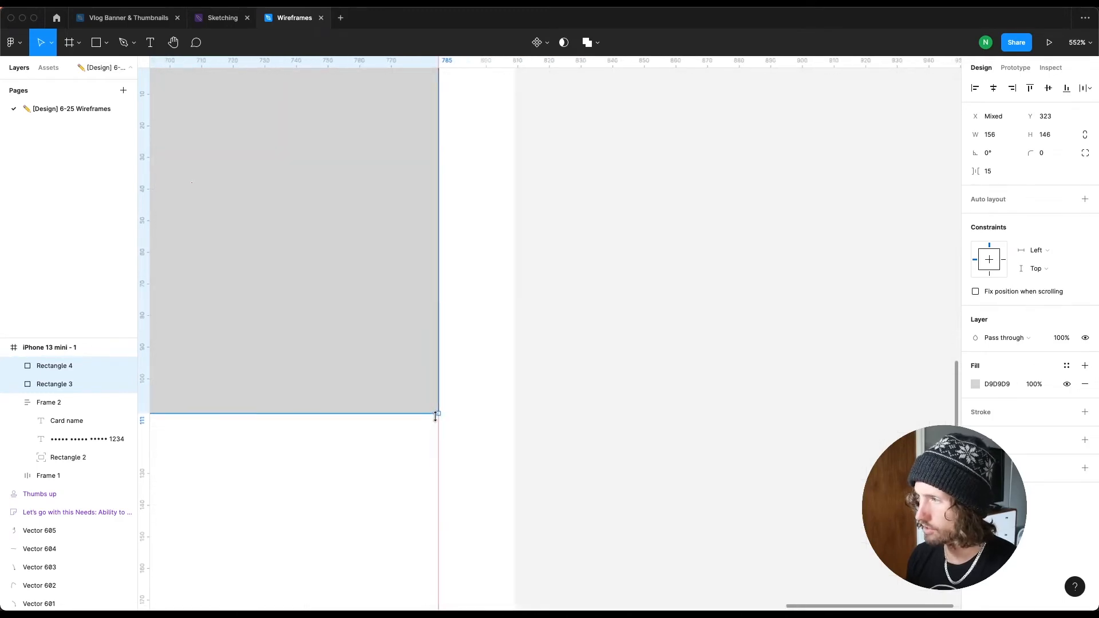
scroll(435, 416, down, 3)
scroll(439, 412, down, 1)
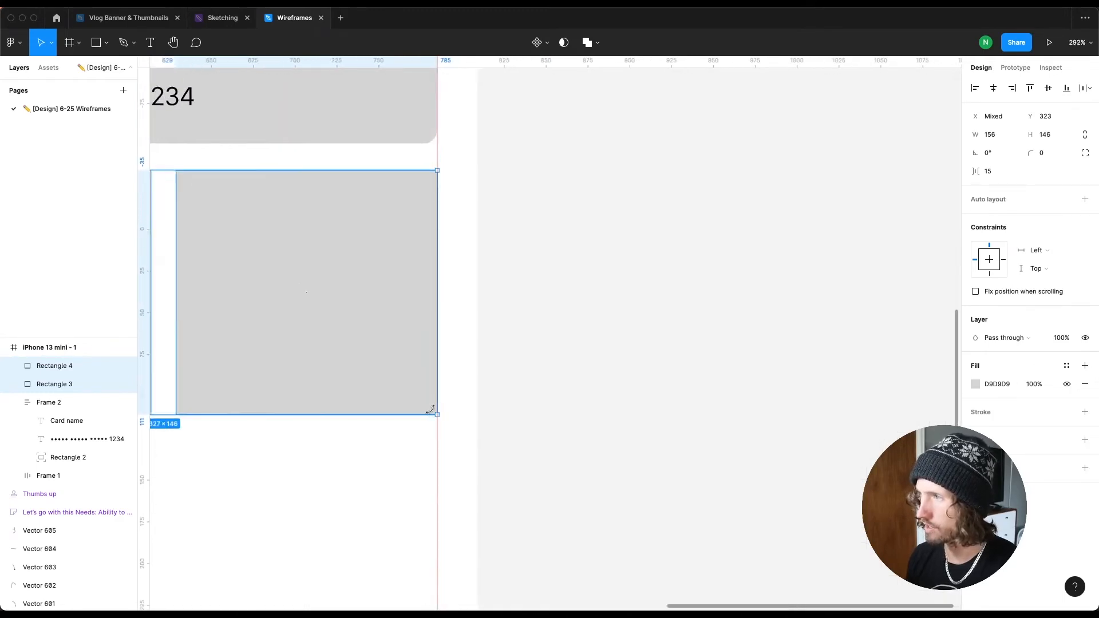
key(shift+0)
key(Escape)
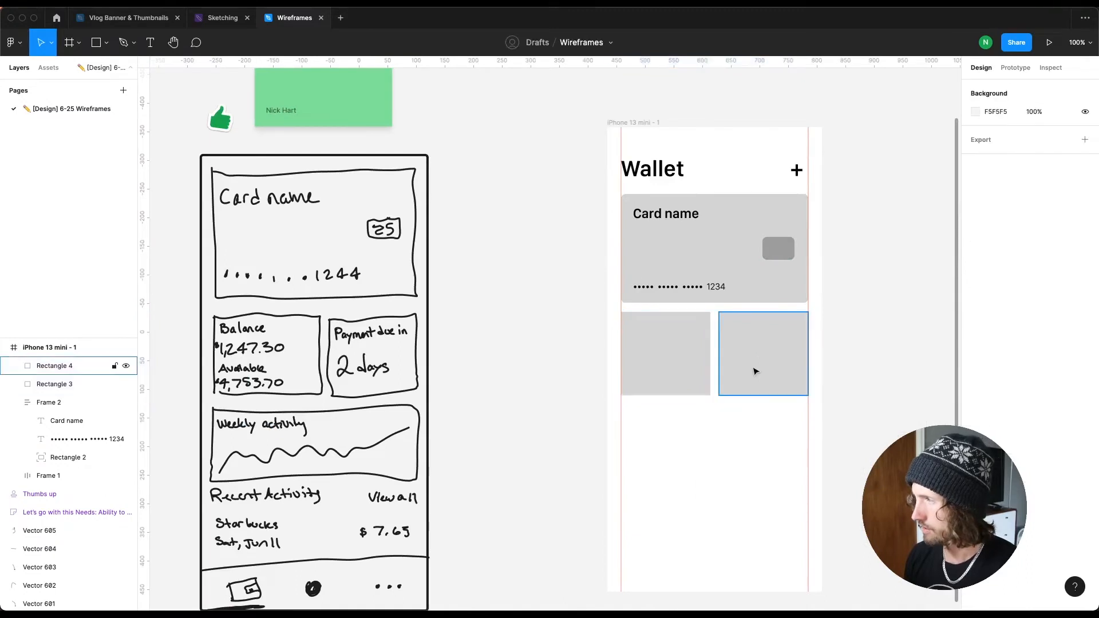
Step: Set the corner radius of the payment box rectangles to 8
click(731, 370)
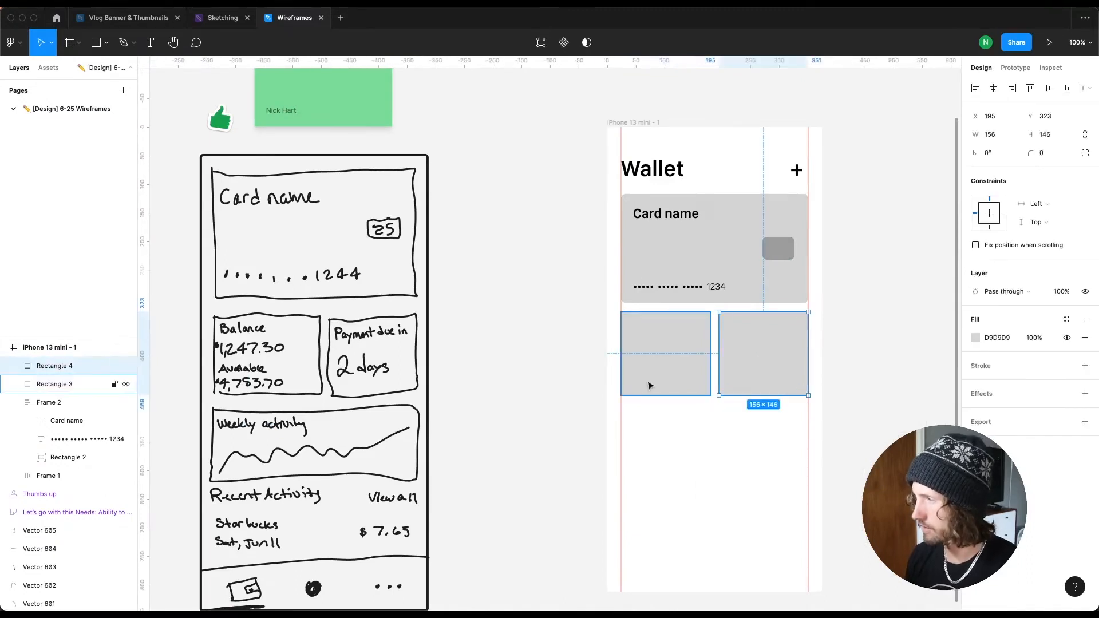
click(666, 354)
click(1061, 157)
text(8)
key(Return)
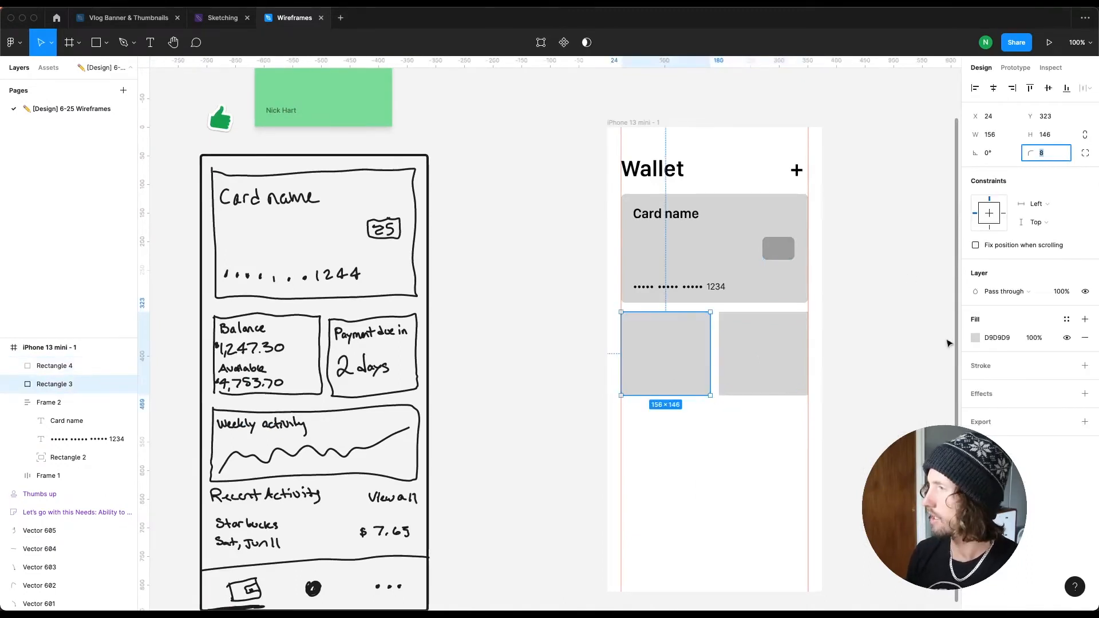
Step: Duplicate the card number text onto the canvas beside the phone and change it to Balance
click(976, 338)
mouse_move(829, 359)
mouse_down()
mouse_move(824, 337)
mouse_move(814, 339)
mouse_up()
click(419, 344)
click(655, 297)
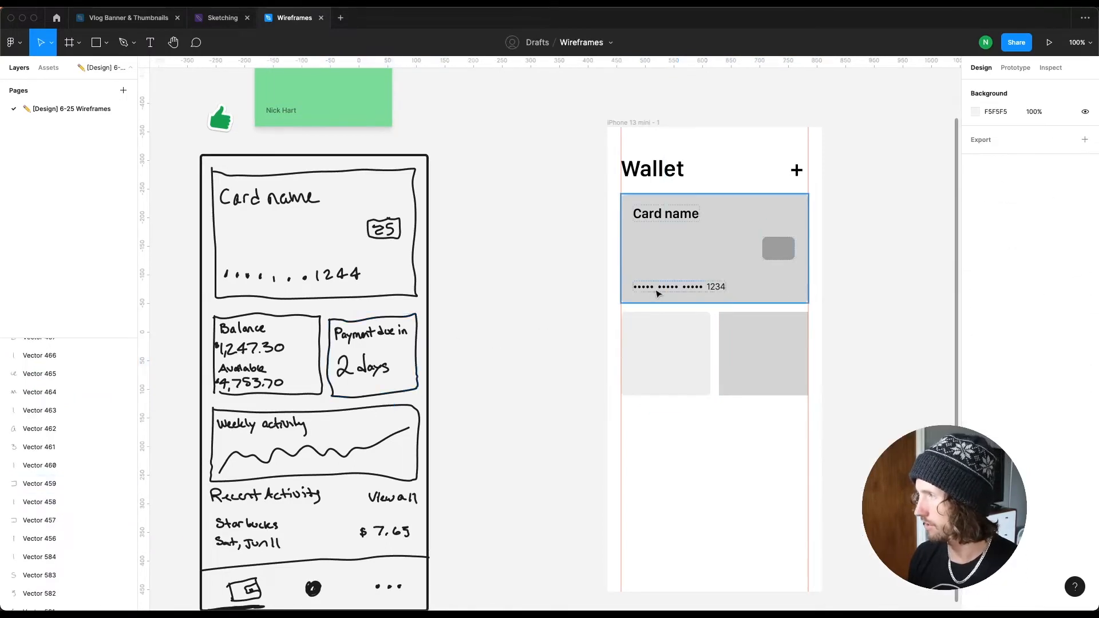
click(660, 289)
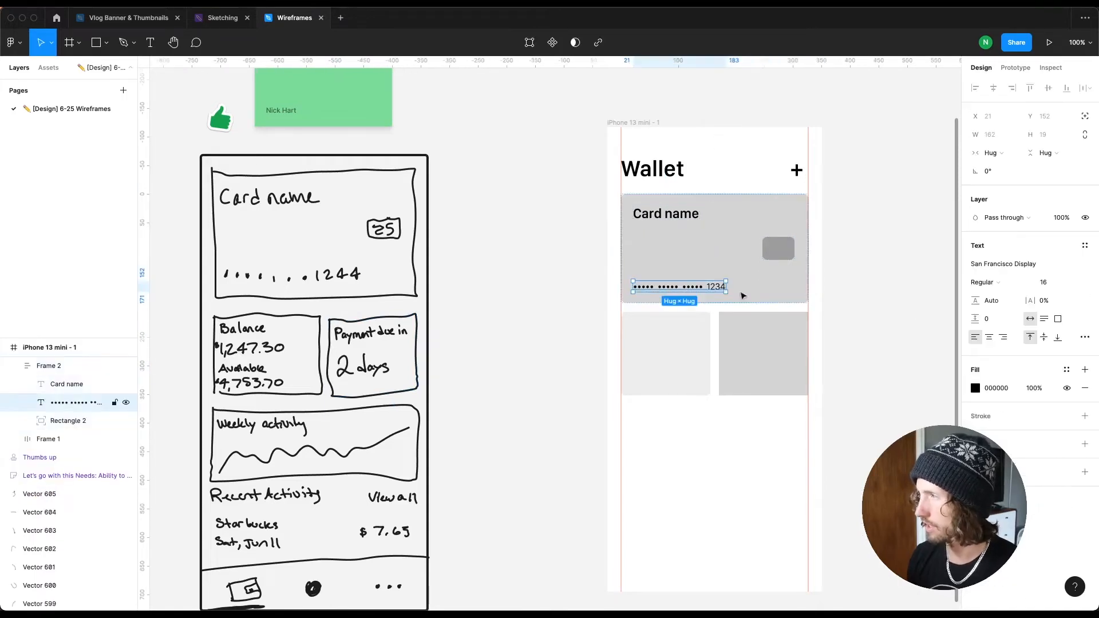
drag(650, 287, 497, 342)
double_click(496, 342)
text(Balance)
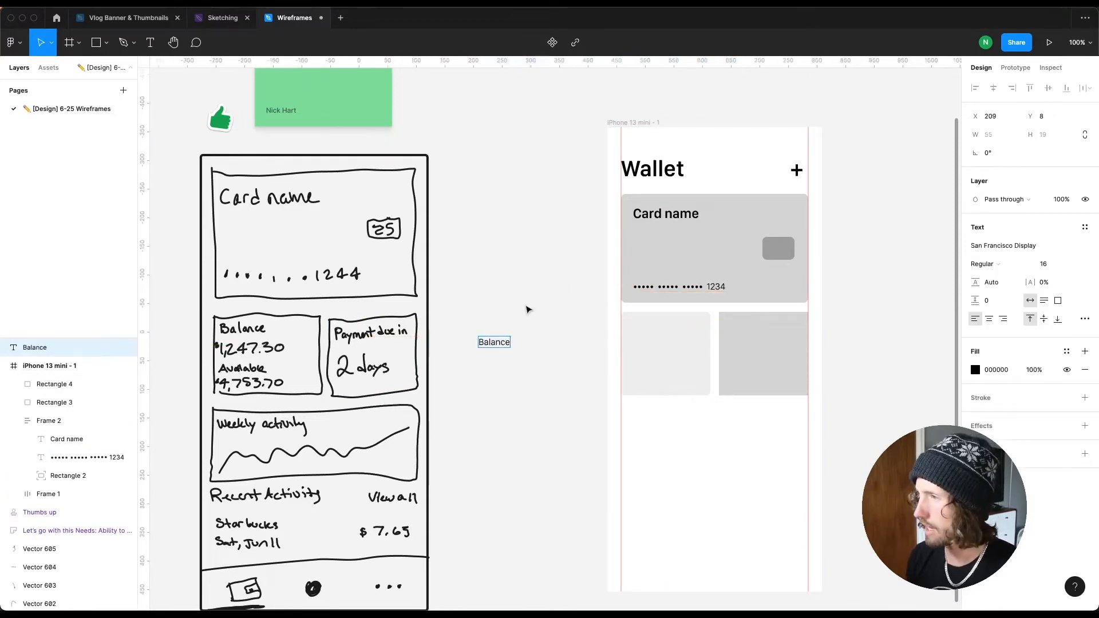
Step: Duplicate the Balance label below itself and change the copy to $1,247.30
key(Escape)
drag(494, 343, 491, 370)
double_click(488, 369)
text($1,247.30)
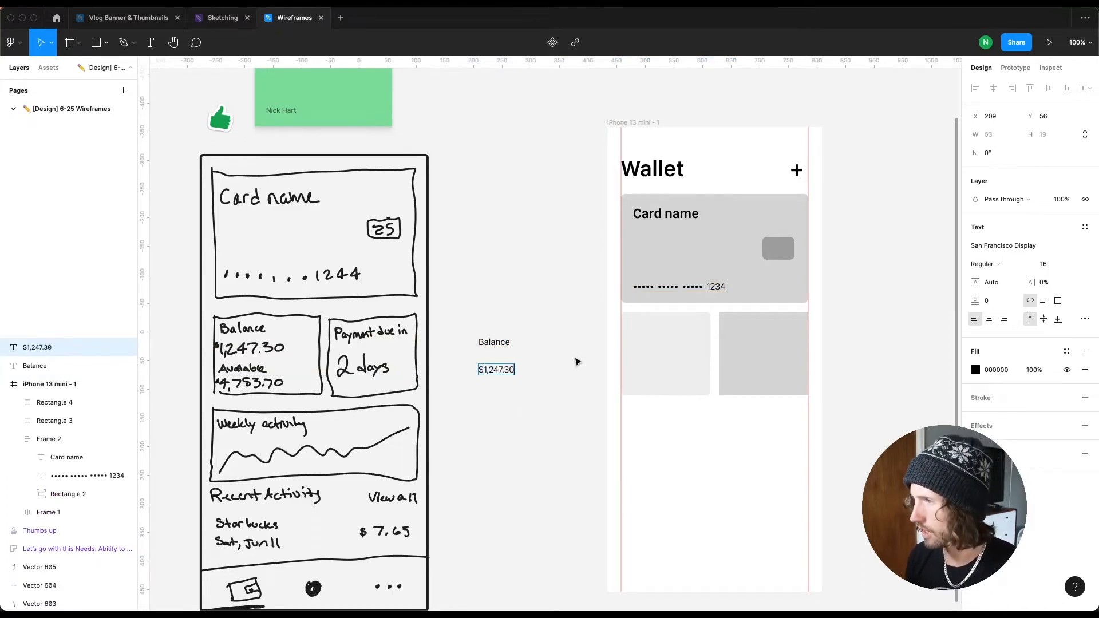
key(Escape)
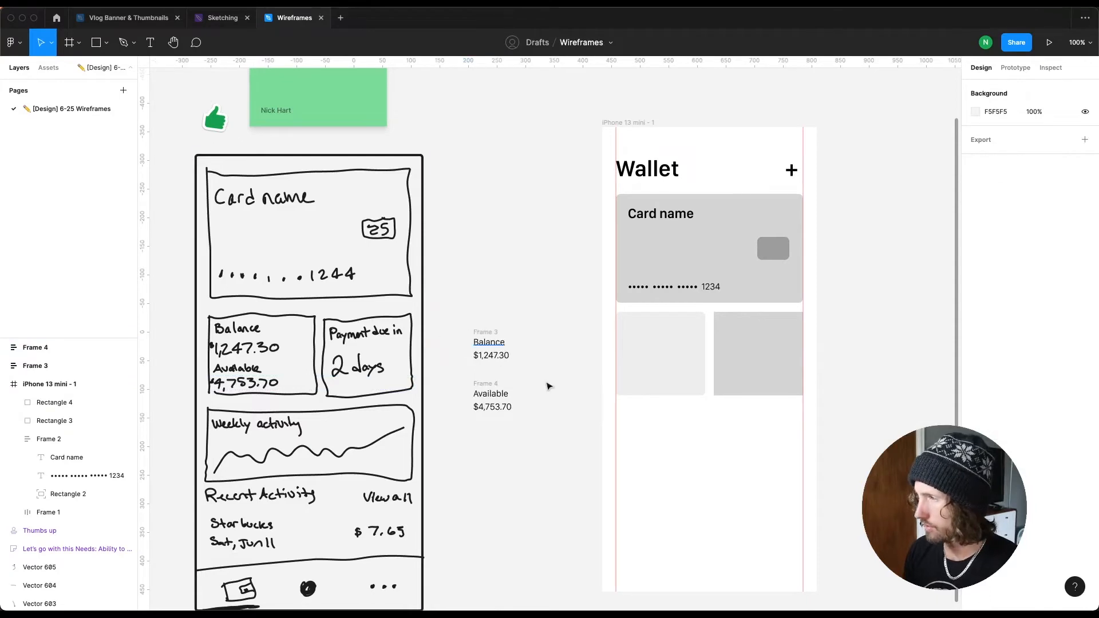
Step: Duplicate the Balance group to its right and change the copy's label to Payment due in
drag(546, 382, 461, 319)
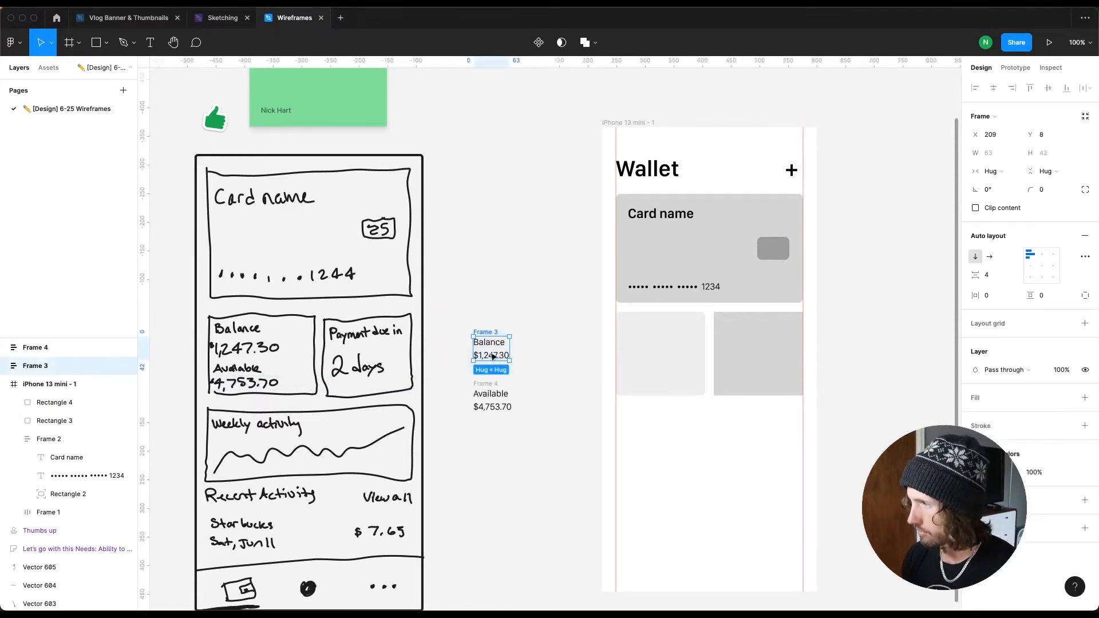
click(480, 326)
click(483, 332)
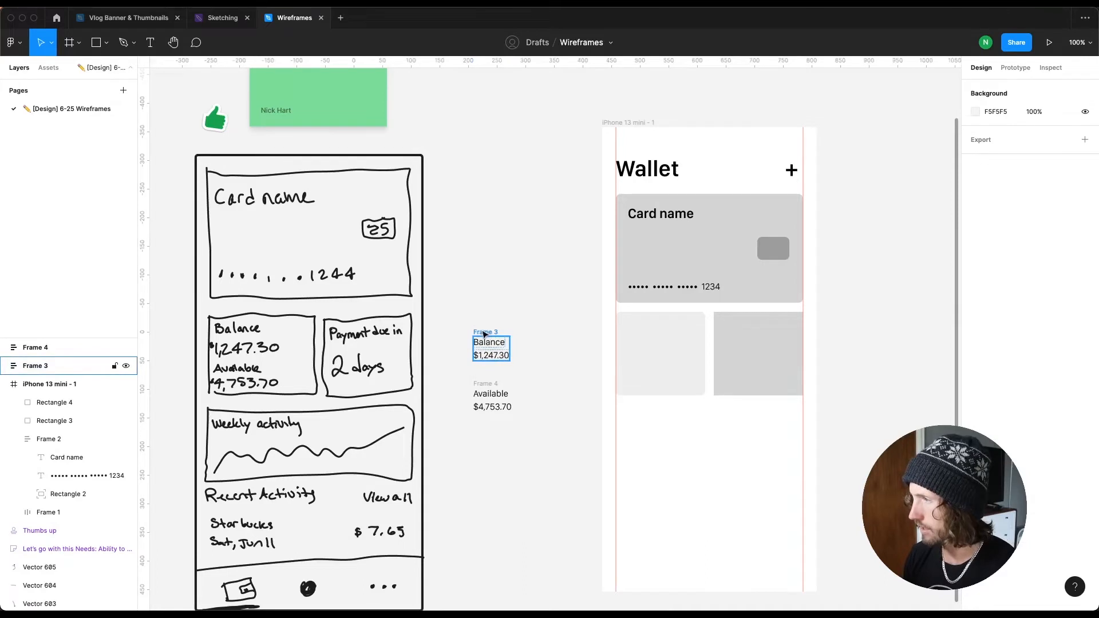
alt+drag(483, 333, 537, 335)
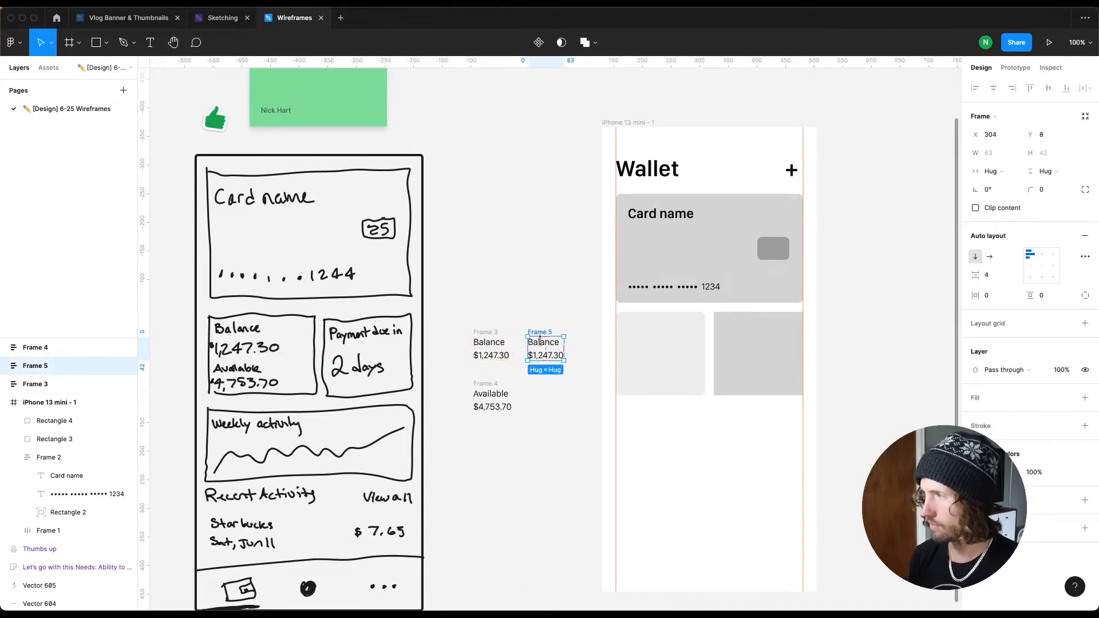
double_click(541, 344)
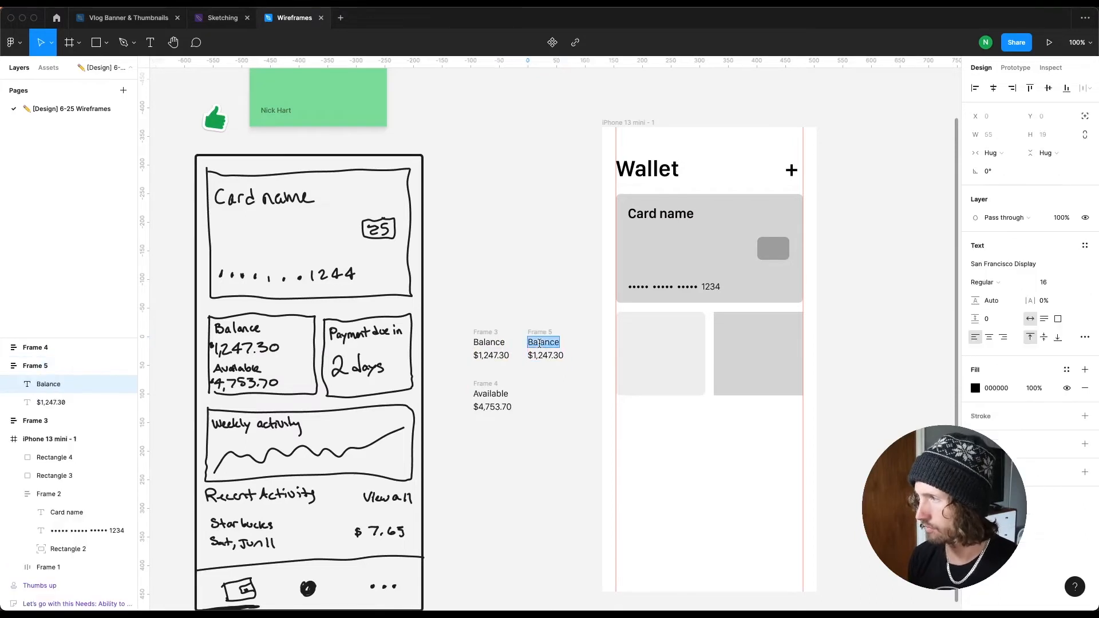
text(Payment due in)
Step: Change the copied amount text to 2 days
double_click(550, 357)
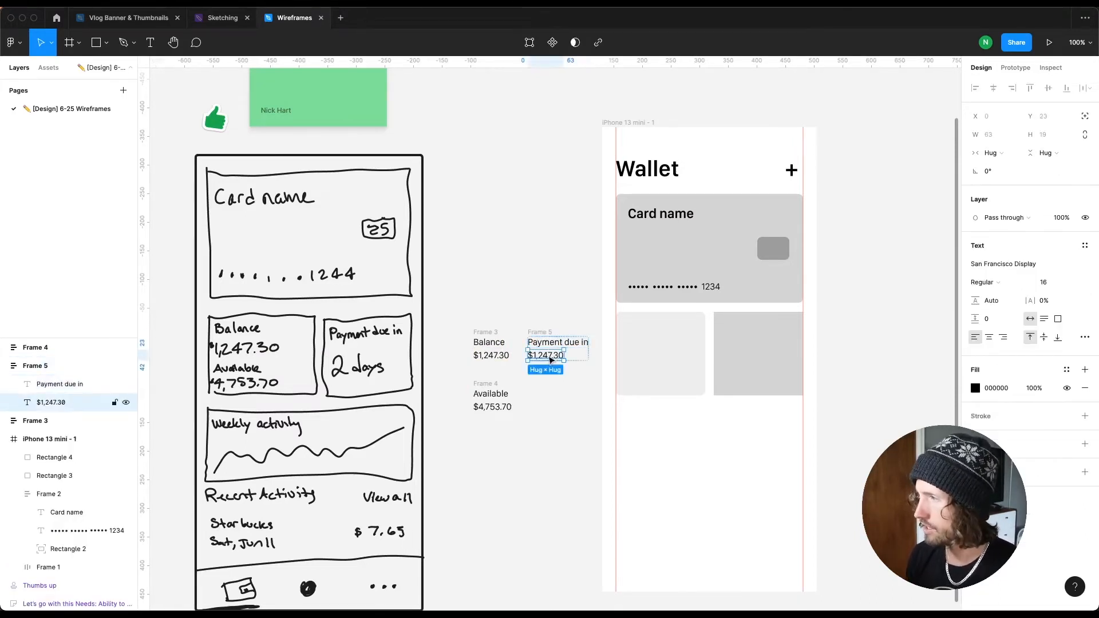
text(2 days)
key(Escape)
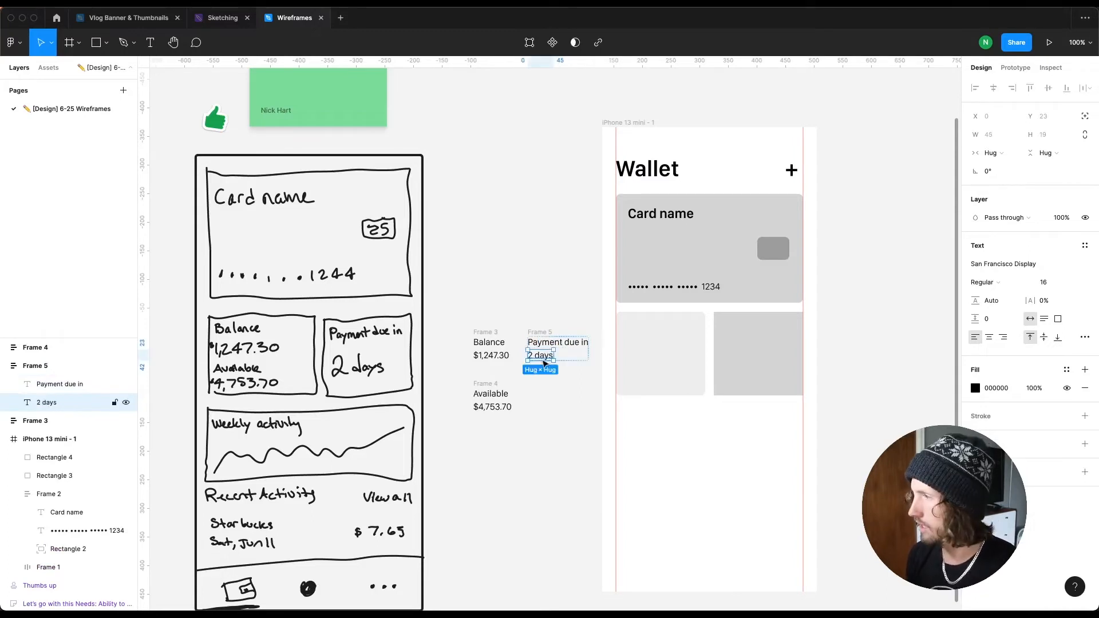
Step: Make the Balance and Available labels bold
double_click(491, 355)
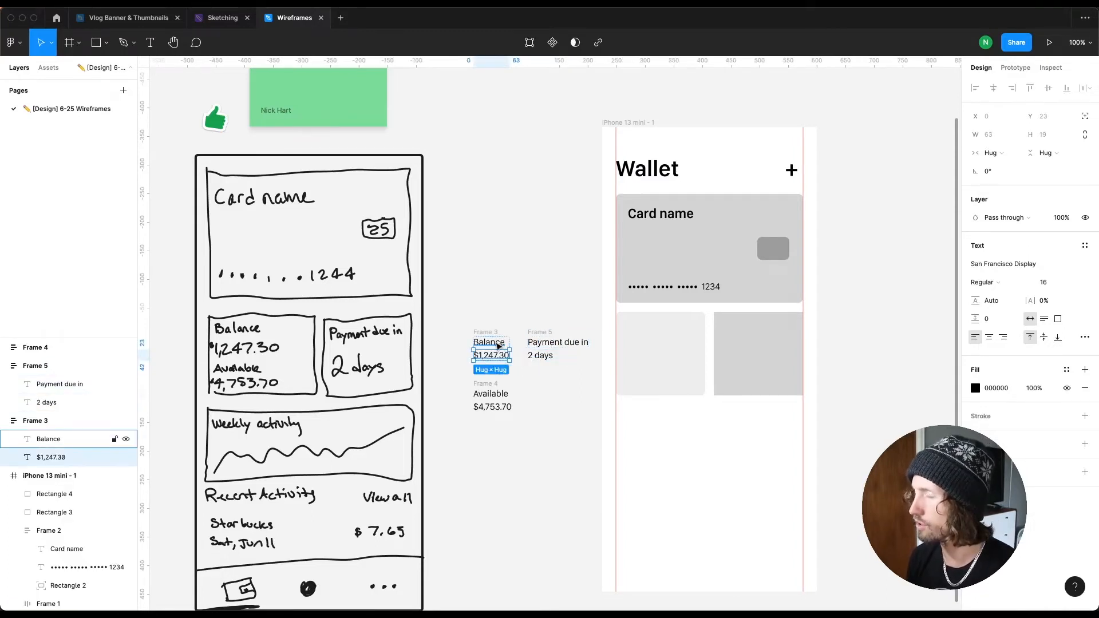
click(498, 345)
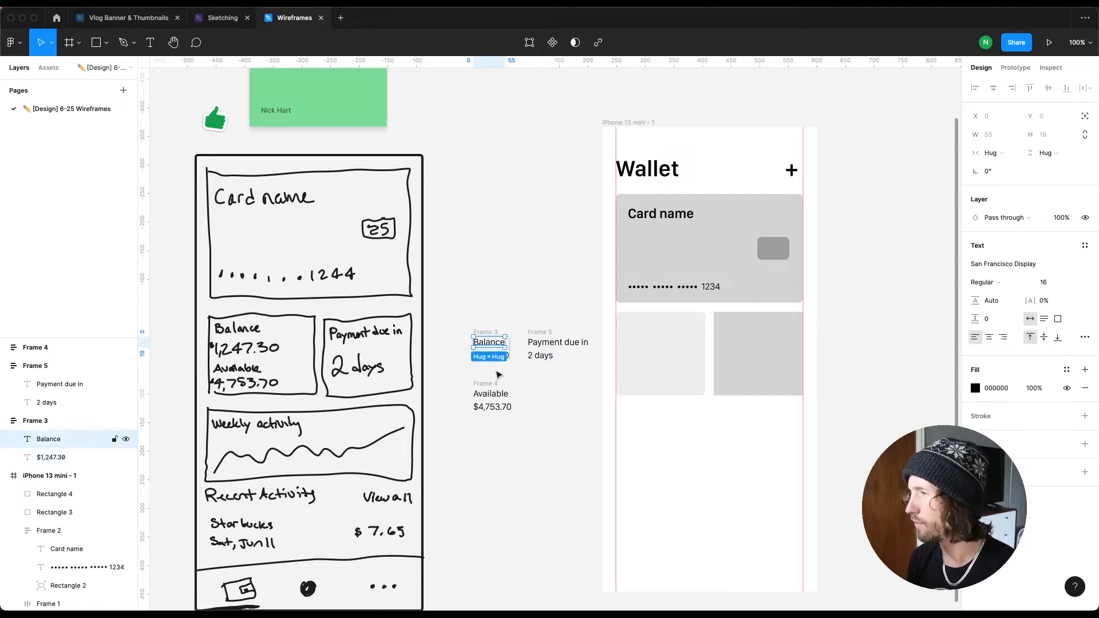
shift+click(507, 395)
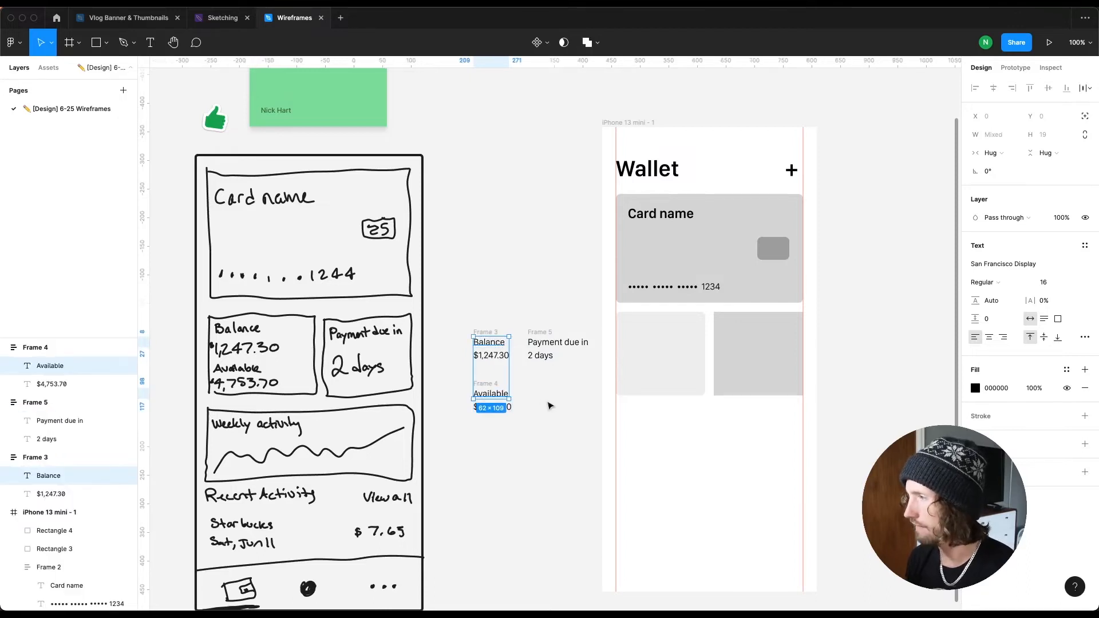
key(super+b)
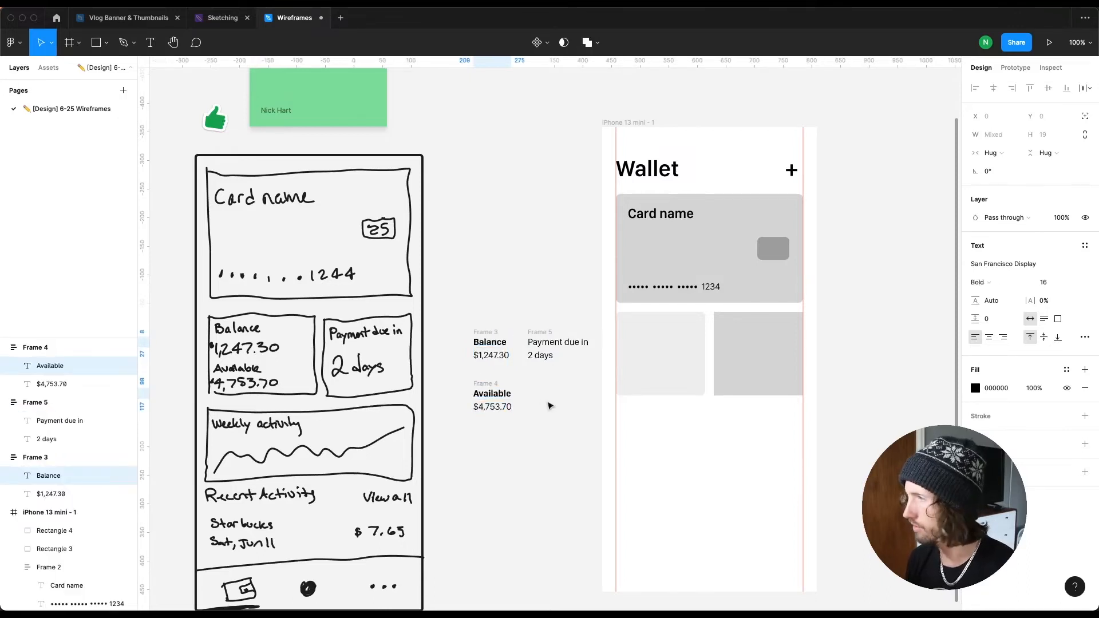
Step: Set the 2 days text to font size 40 with Semibold weight
click(547, 407)
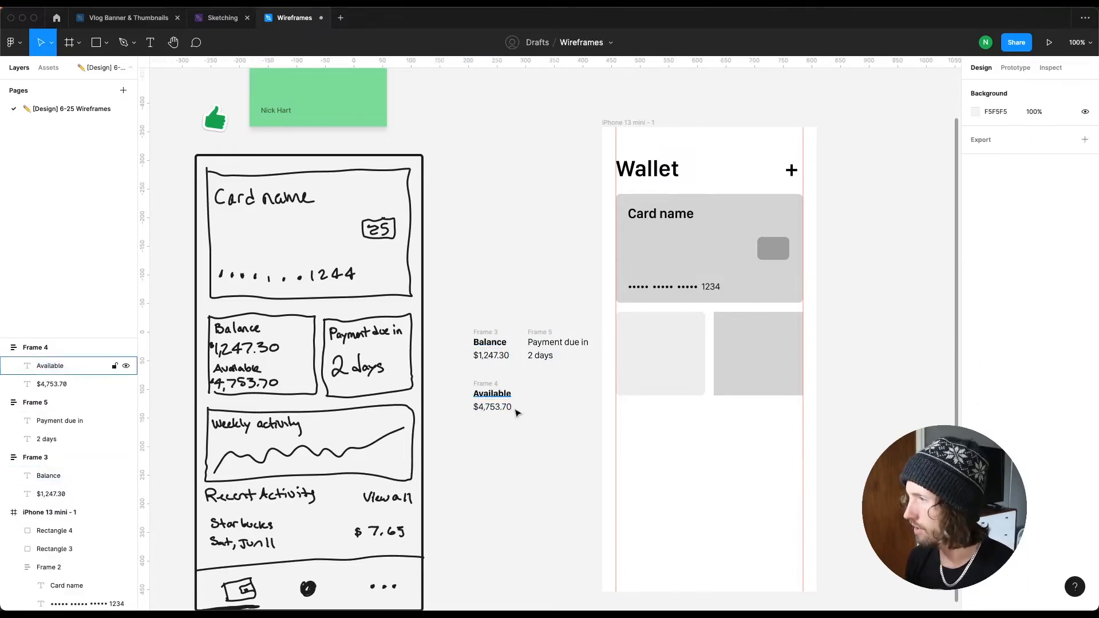
click(539, 358)
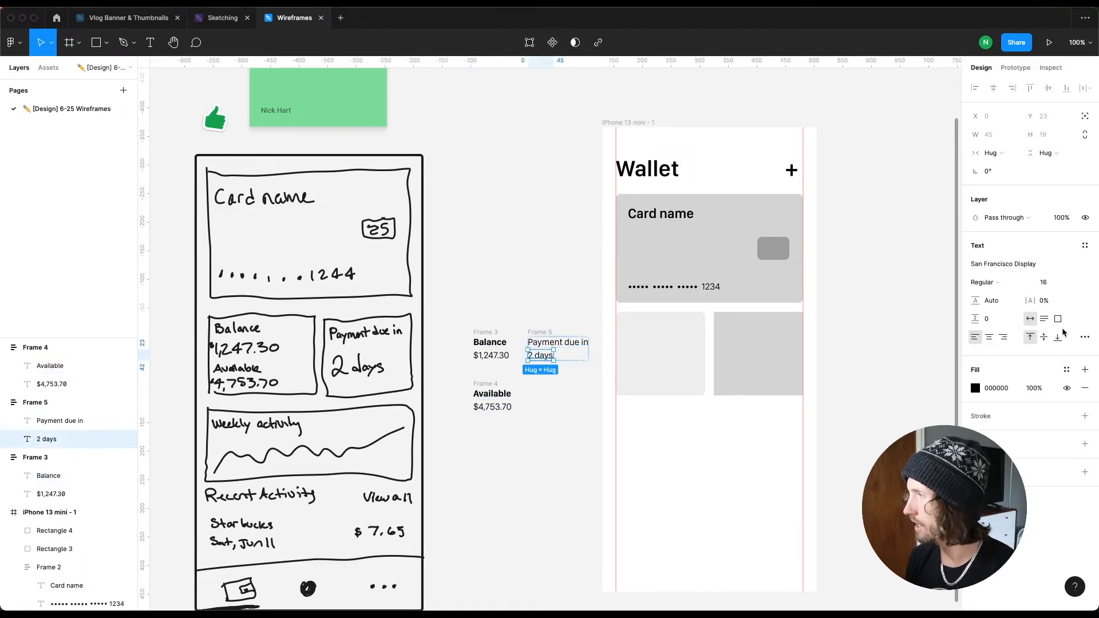
click(1051, 288)
text(32)
key(Return)
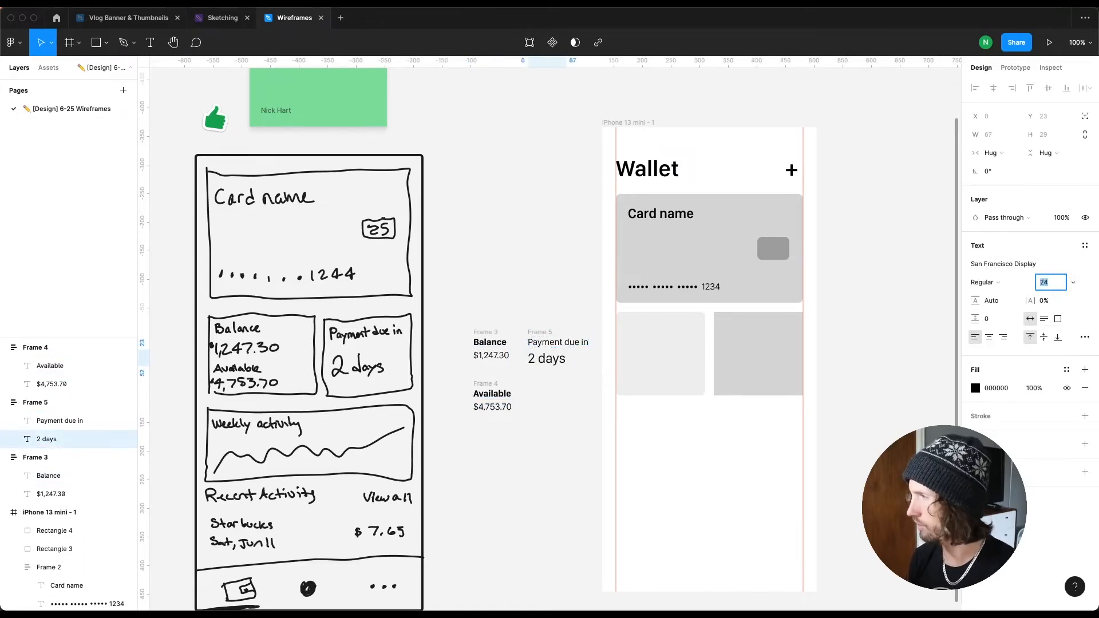
text(40)
key(Return)
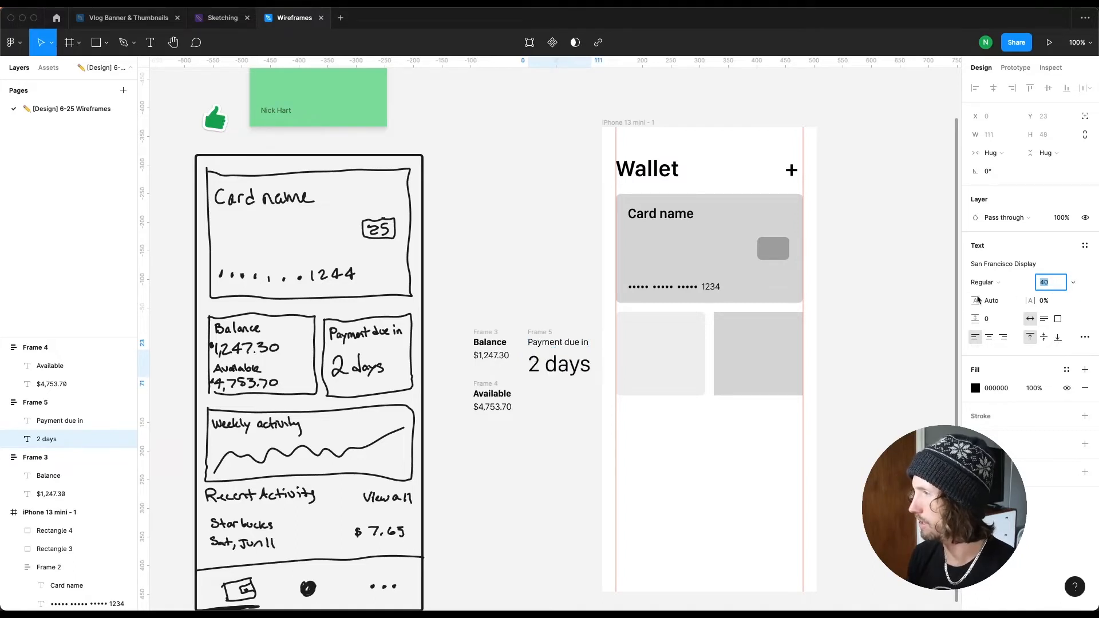
click(986, 282)
key(Return)
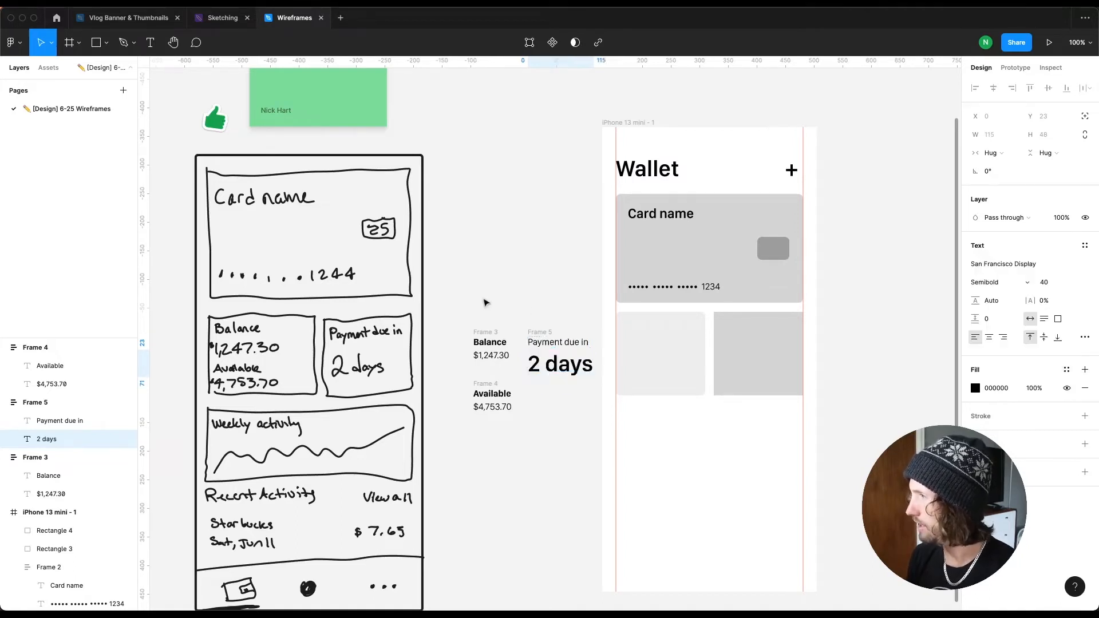
click(508, 299)
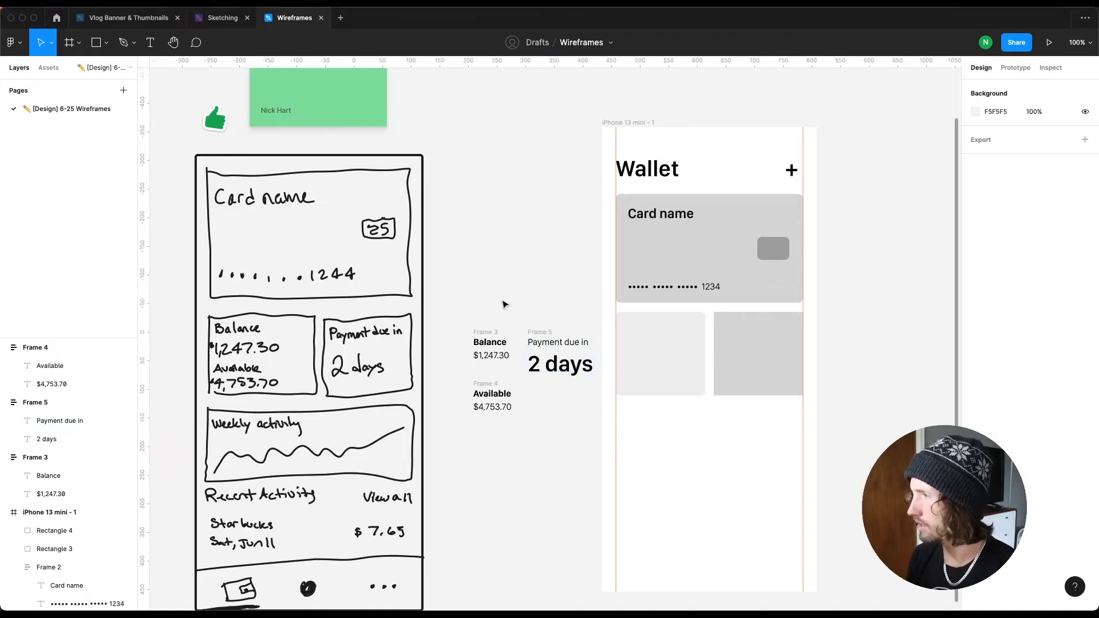
Step: Change the Balance and Available labels to Semibold weight
click(491, 345)
shift+click(491, 394)
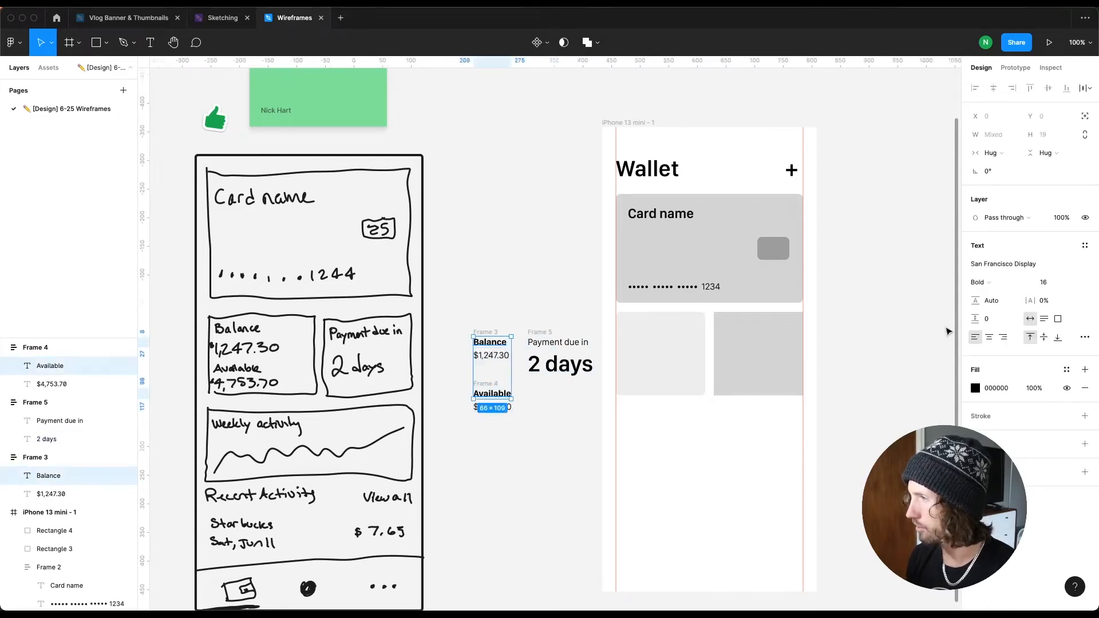
click(990, 291)
click(1006, 265)
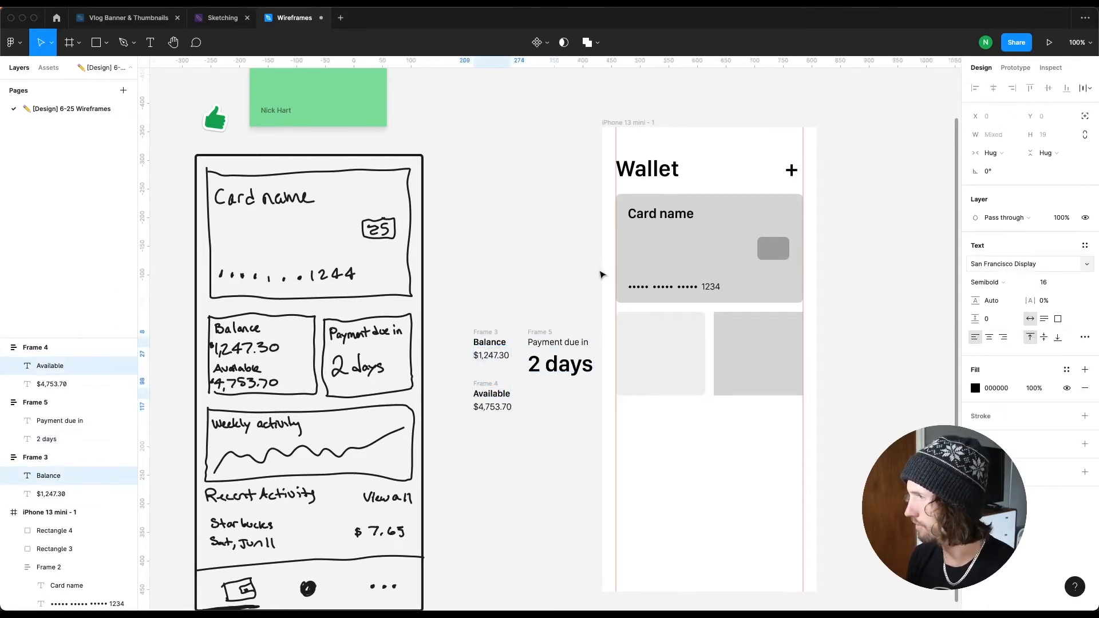
click(532, 282)
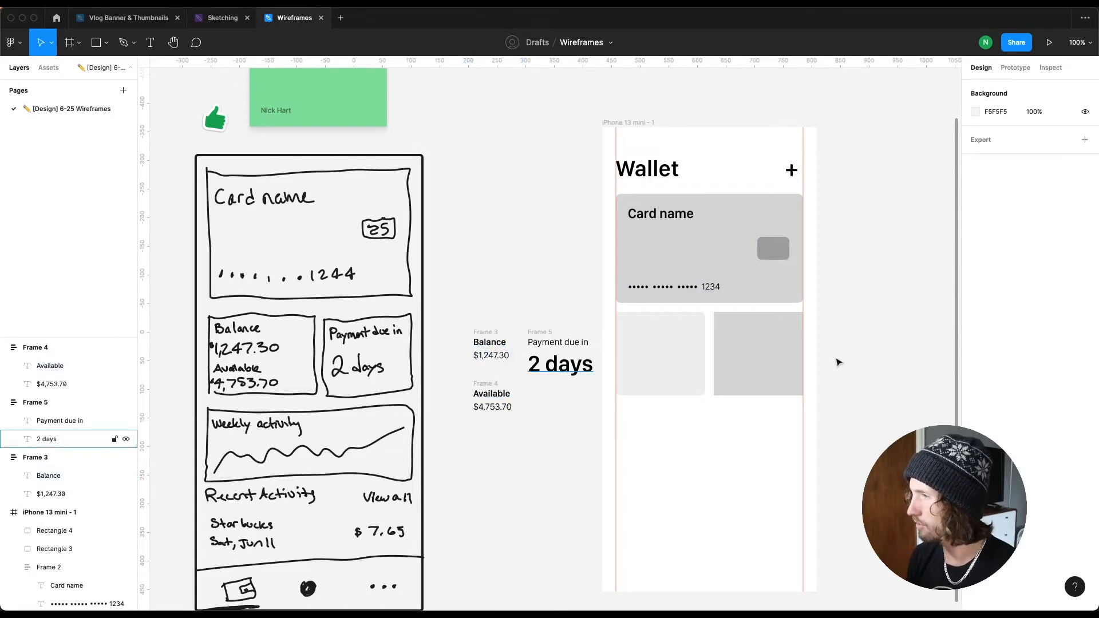
Step: Set the 2 days text to Medium weight
click(561, 364)
click(991, 281)
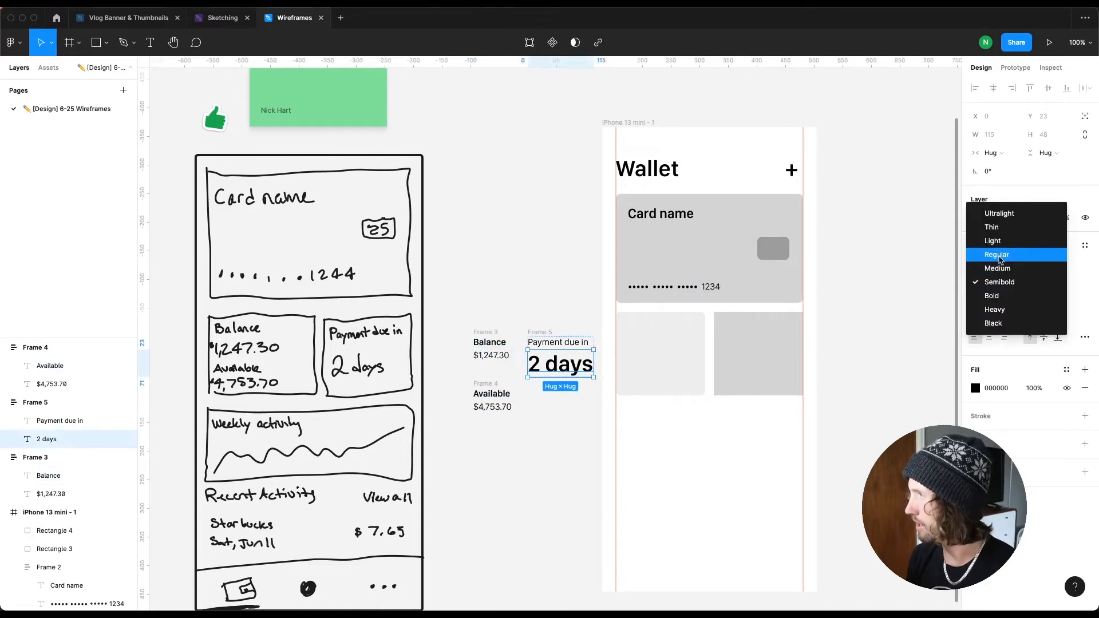
click(1003, 267)
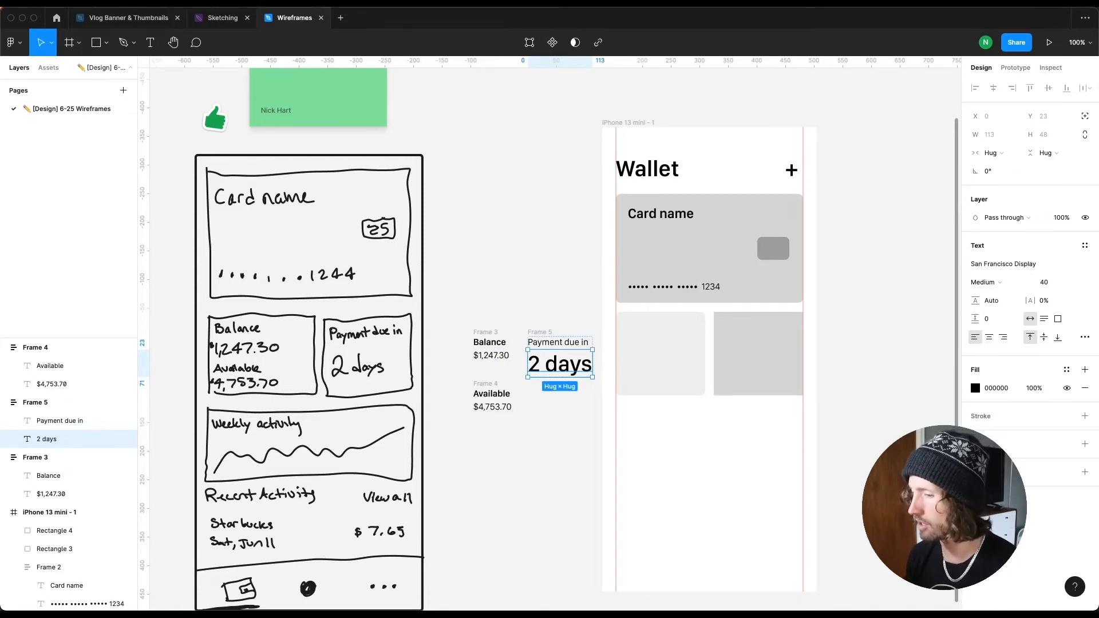
Step: Move the Balance and Available text groups into the left grey box in the phone frame
click(484, 333)
shift+click(484, 385)
drag(483, 385, 640, 369)
shift+click(697, 366)
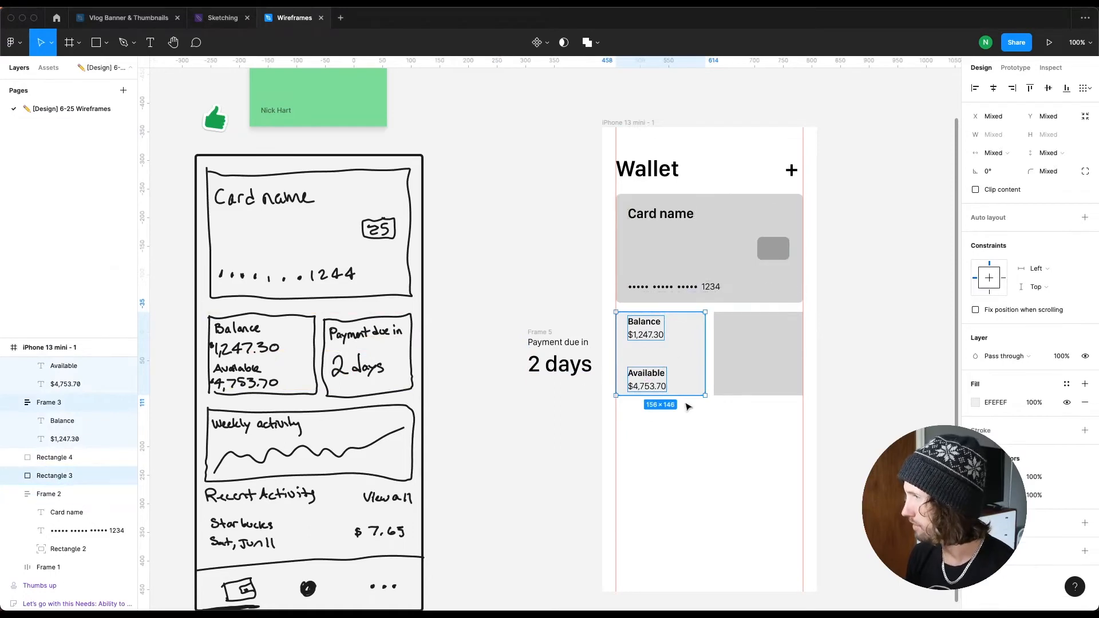
Step: Set the left grey box rectangle's height to 156
key(Escape)
click(687, 353)
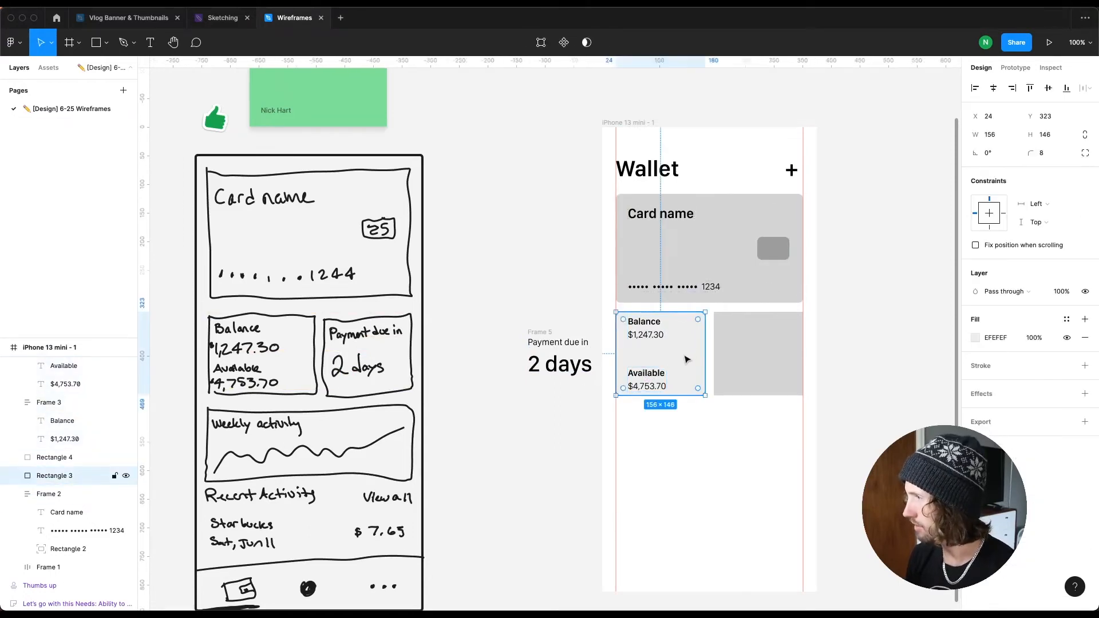
click(1060, 142)
text(156)
key(Return)
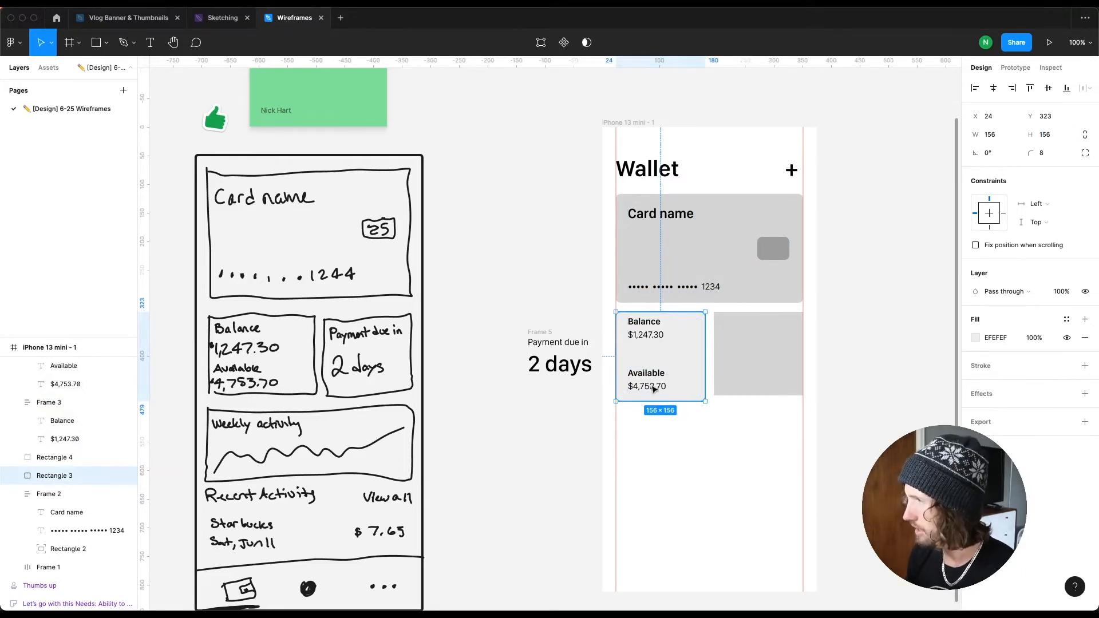
Step: Wrap the Balance group, Available group and grey box together in an auto layout frame
click(654, 335)
shift+click(655, 388)
shift+click(689, 387)
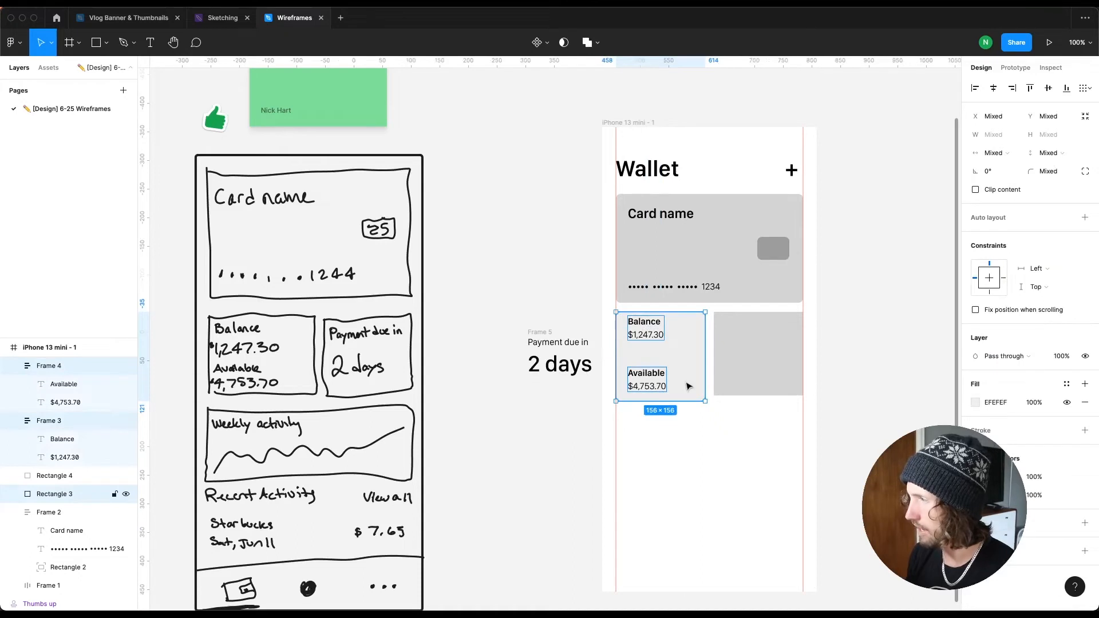
key(shift+a)
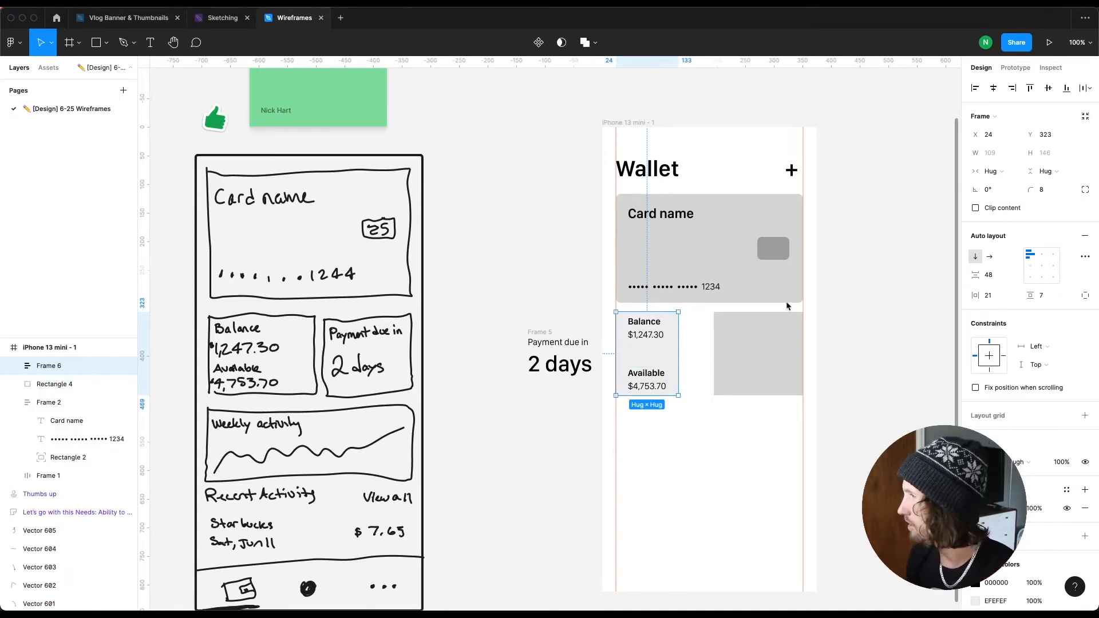
Step: Set the Balance auto layout frame's width to 156
drag(691, 338, 713, 338)
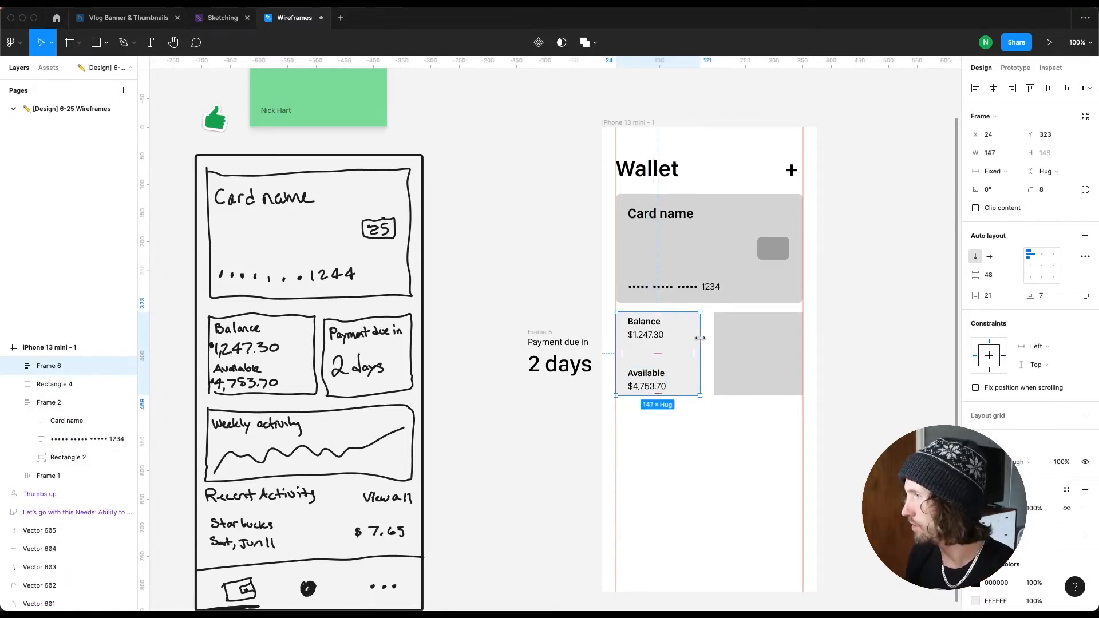
click(998, 153)
text(156)
key(Tab)
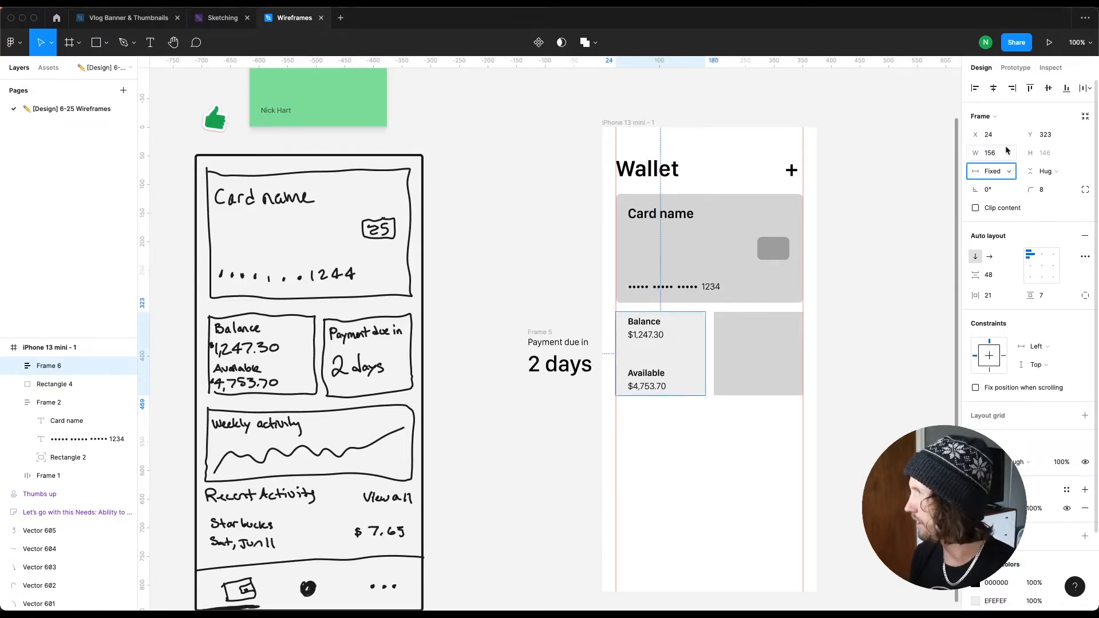
Step: Switch the frame to a fixed height and set its height to 156
drag(662, 354, 663, 353)
click(1064, 172)
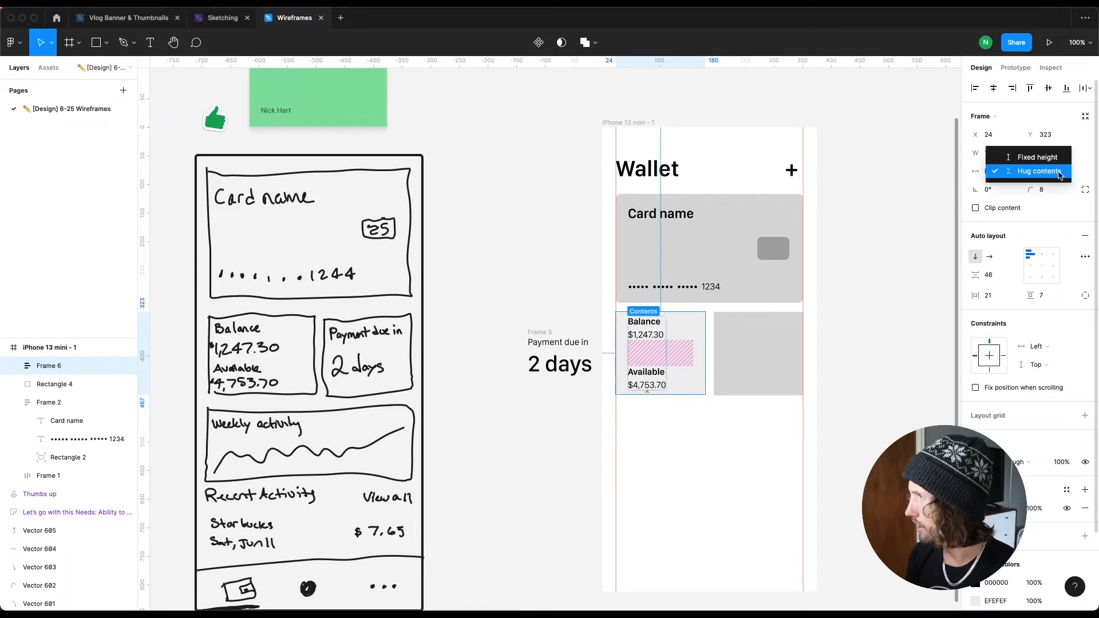
click(1037, 157)
click(1057, 154)
text(155)
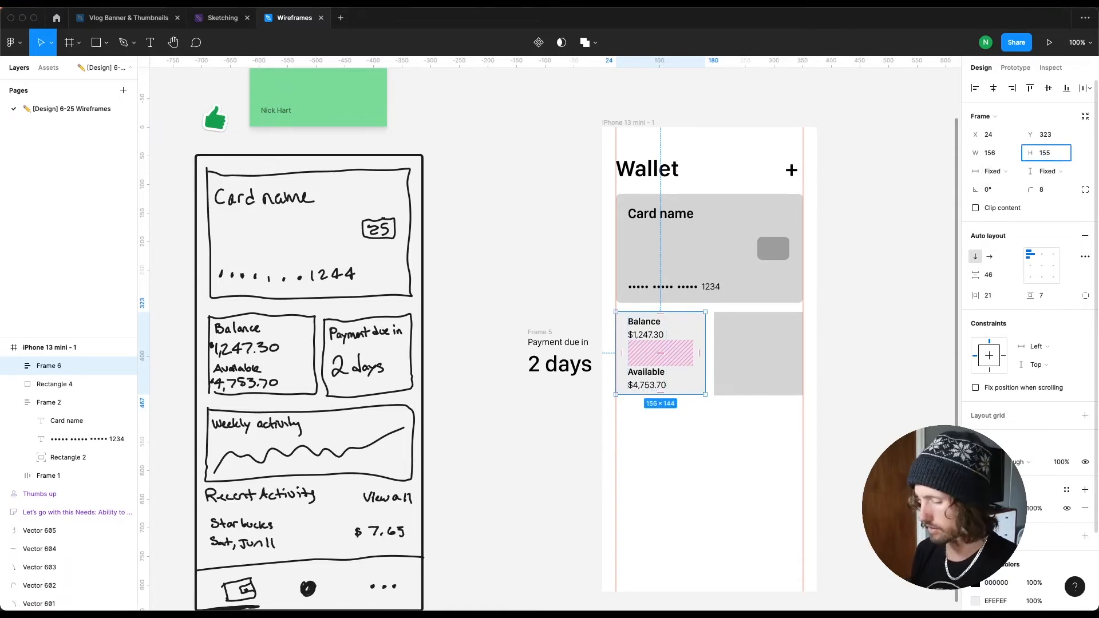
key(BackSpace)
text(6)
key(Return)
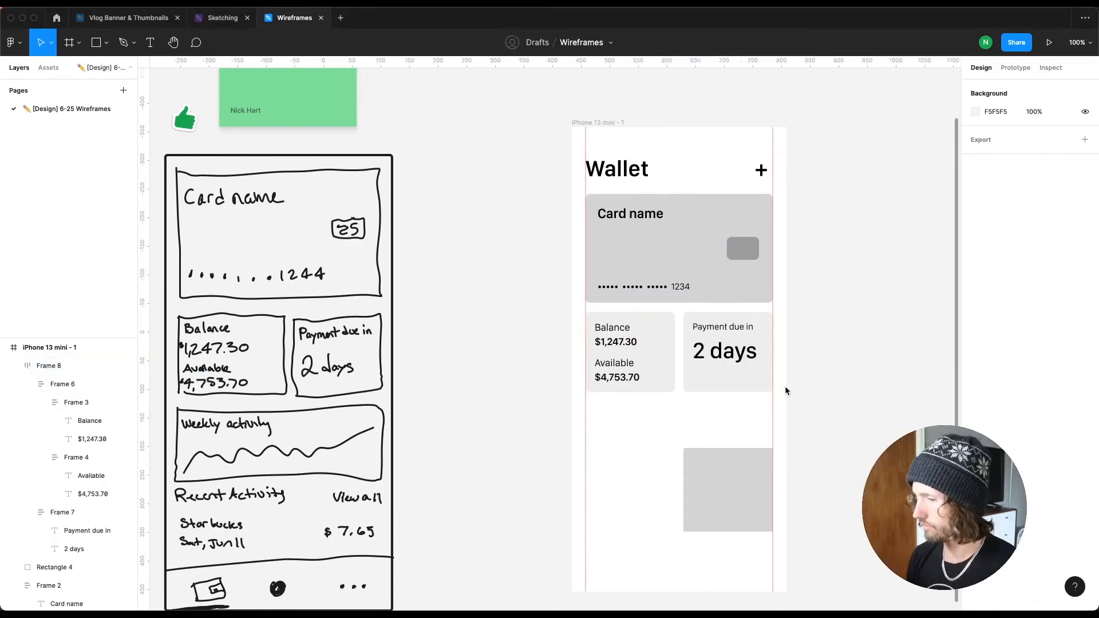
Step: Zoom in to inspect the Balance and Payment boxes' text styling
scroll(738, 357, up, 5)
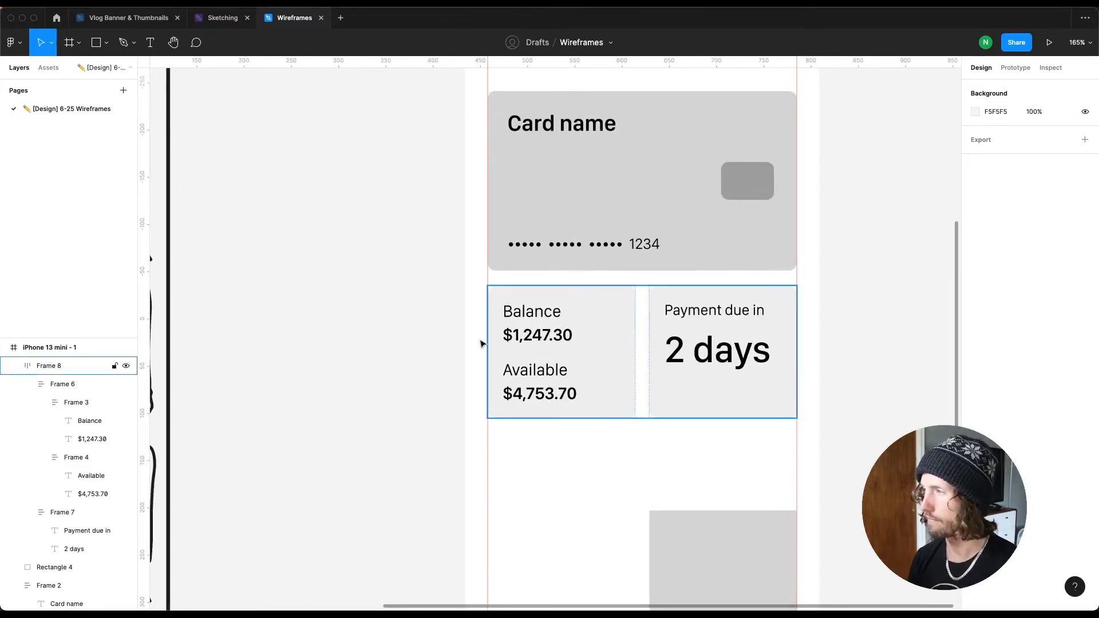
click(541, 336)
scroll(545, 393, up, 3)
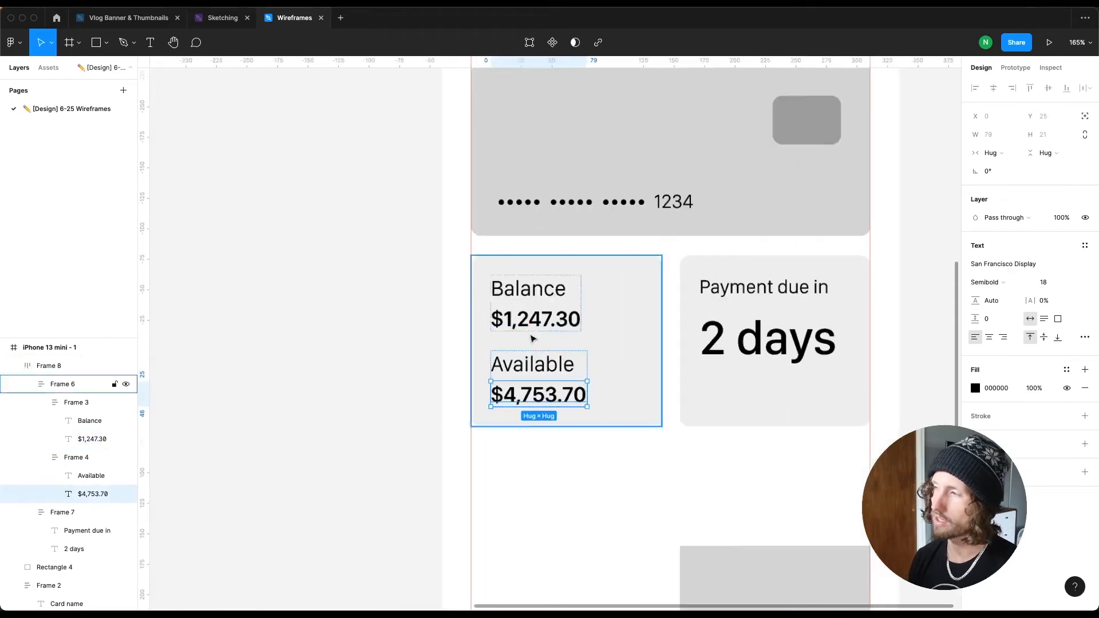
scroll(426, 347, down, 3)
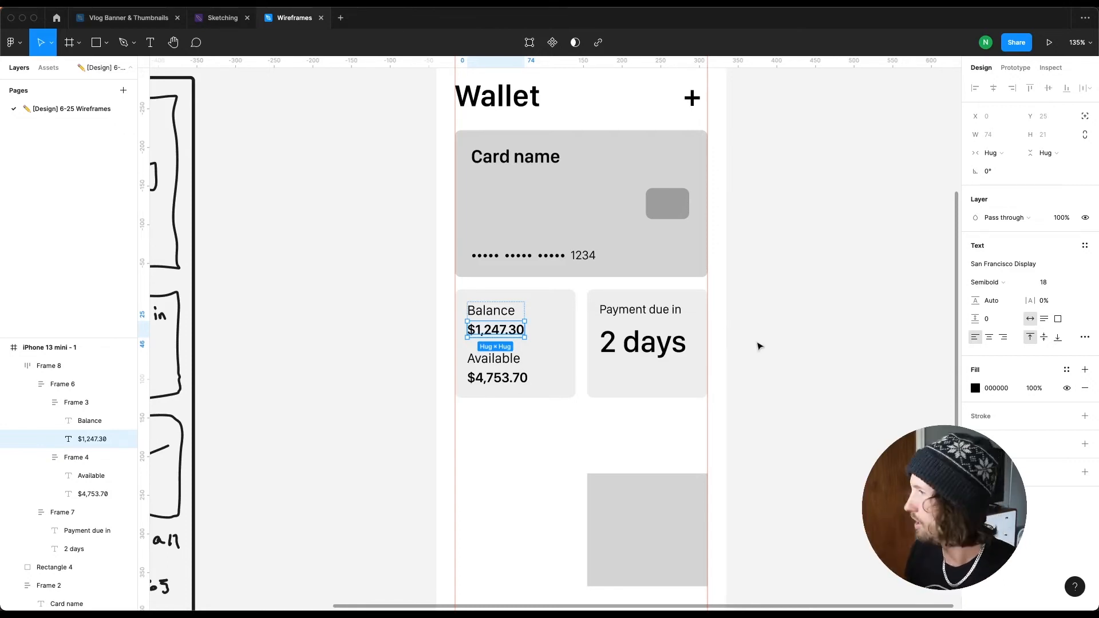
click(391, 386)
scroll(391, 386, down, 3)
scroll(391, 386, left, 5)
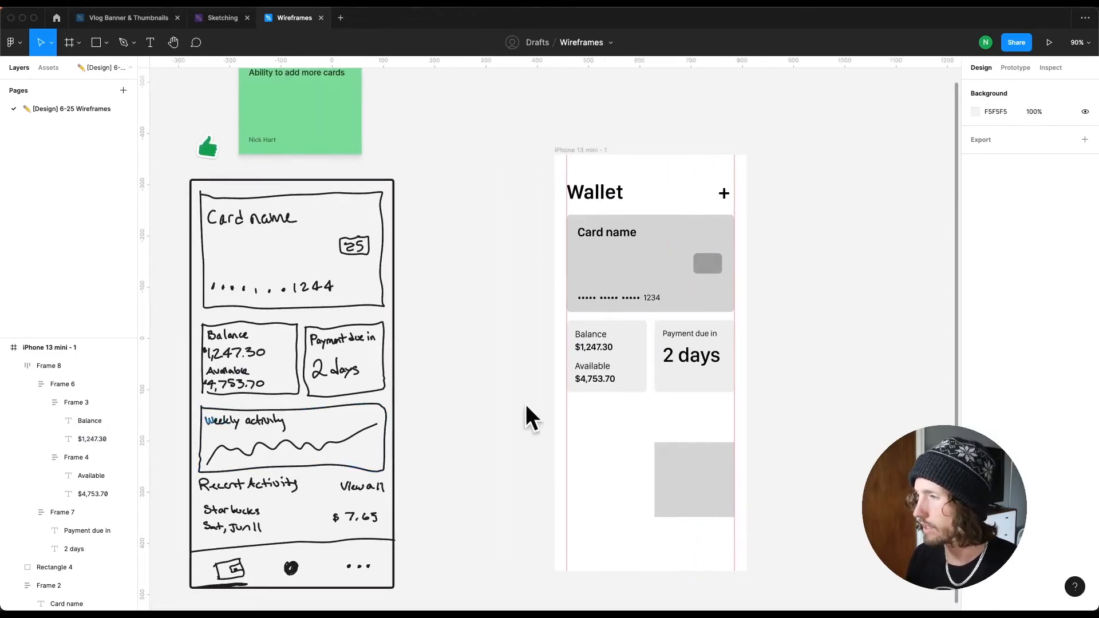
Step: Duplicate the Balance box below the row and relabel the copy Weekly activity
double_click(569, 359)
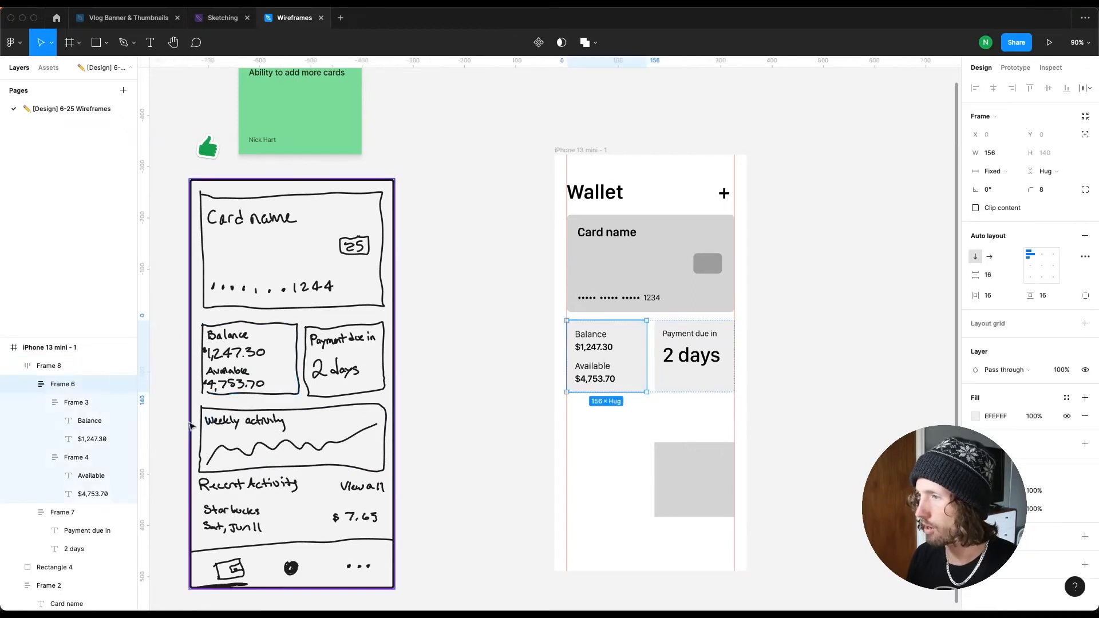
double_click(590, 341)
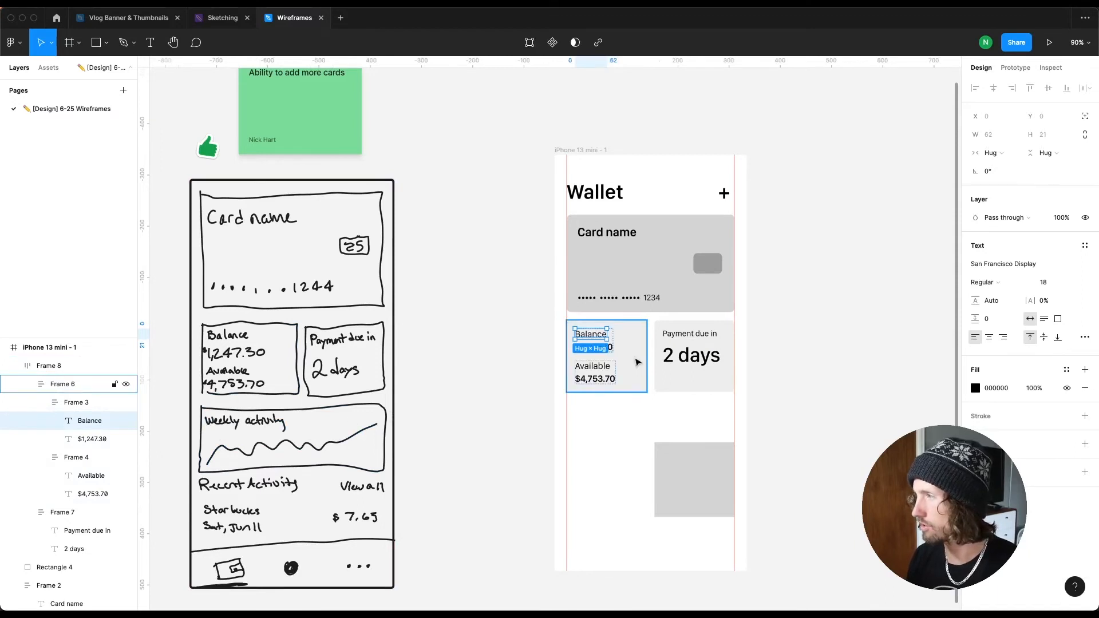
key(Escape)
double_click(632, 345)
drag(627, 443, 625, 426)
double_click(596, 416)
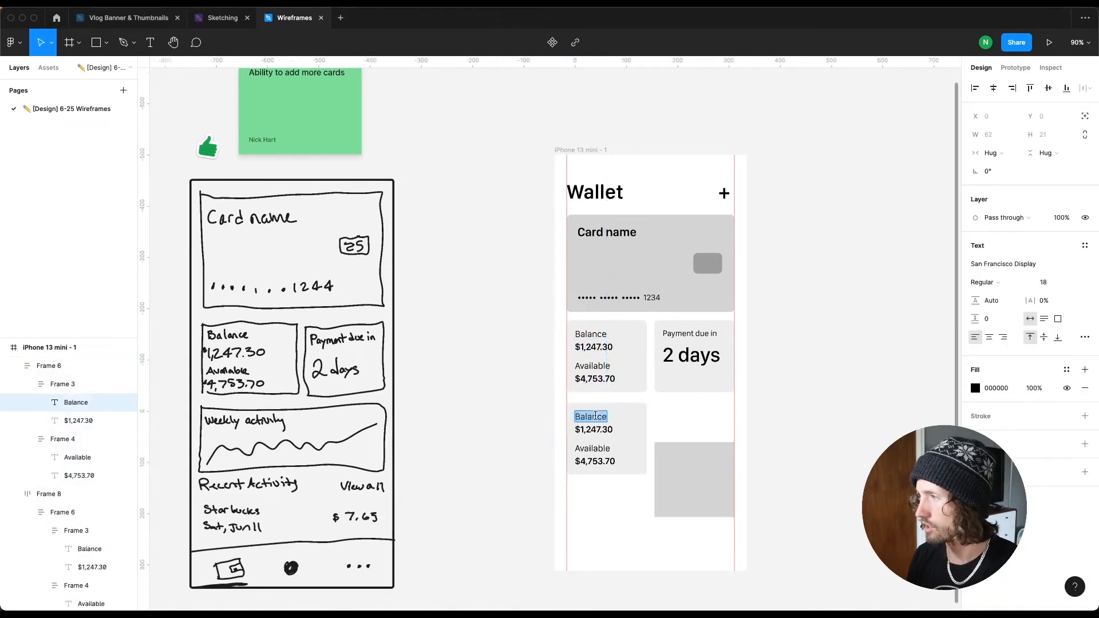
text(Weekly ac)
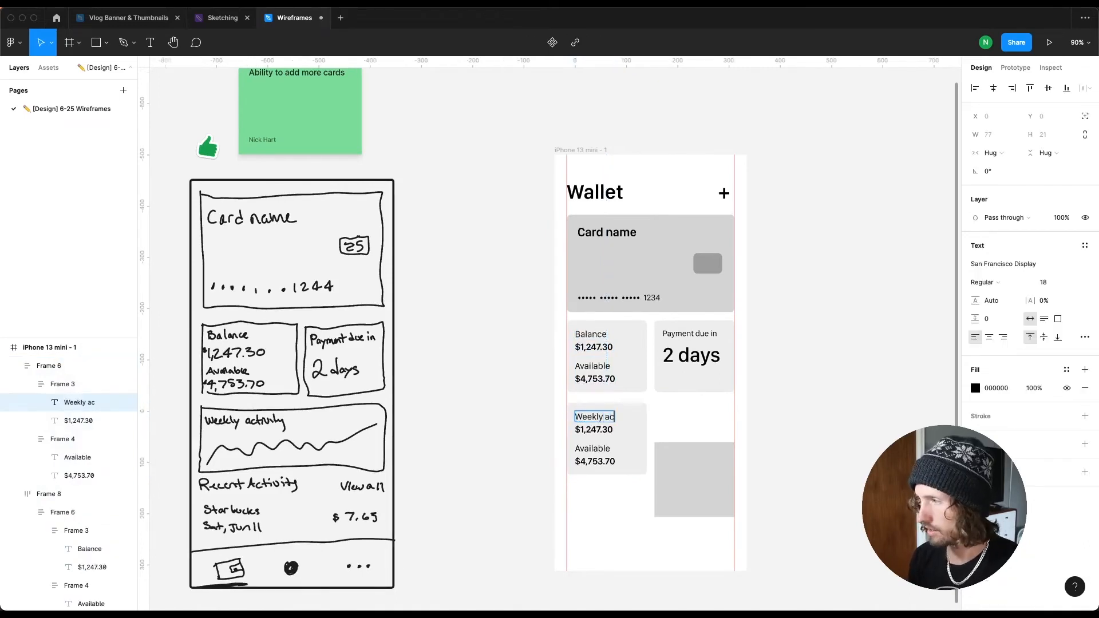
text(tivity)
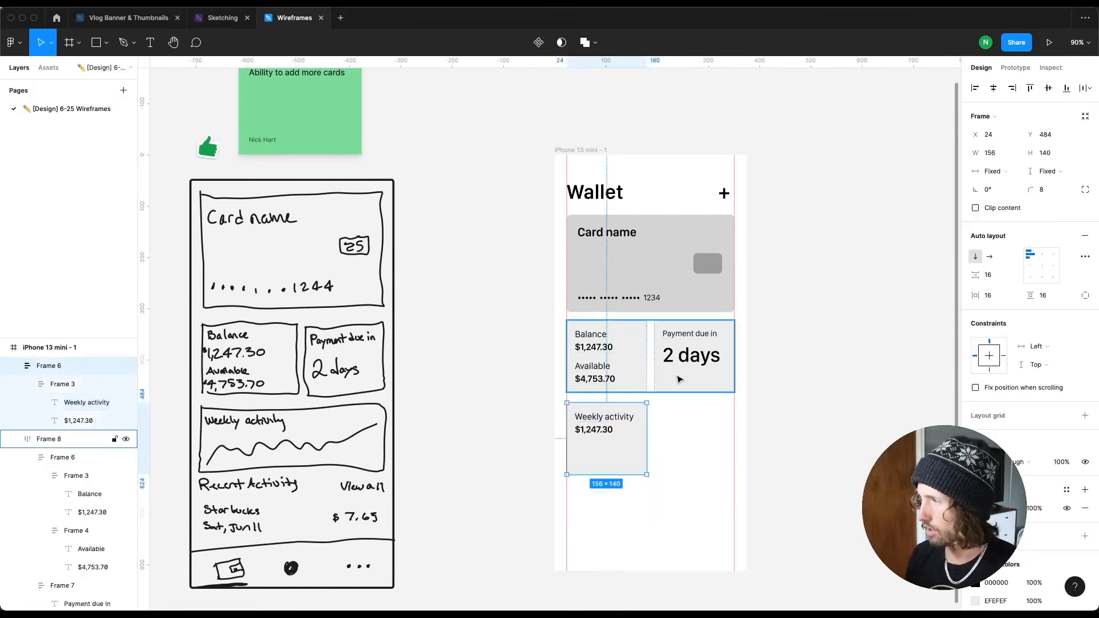
Step: Widen the Weekly activity box to 327 and nudge it up to sit 16 below the row
double_click(627, 377)
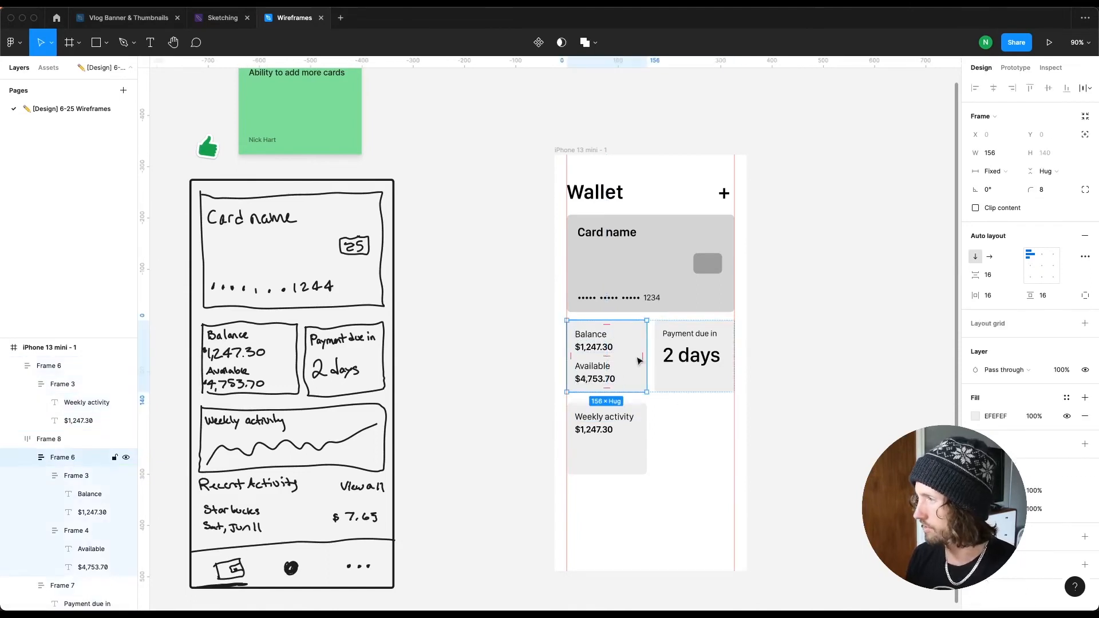
click(582, 456)
drag(731, 444, 735, 444)
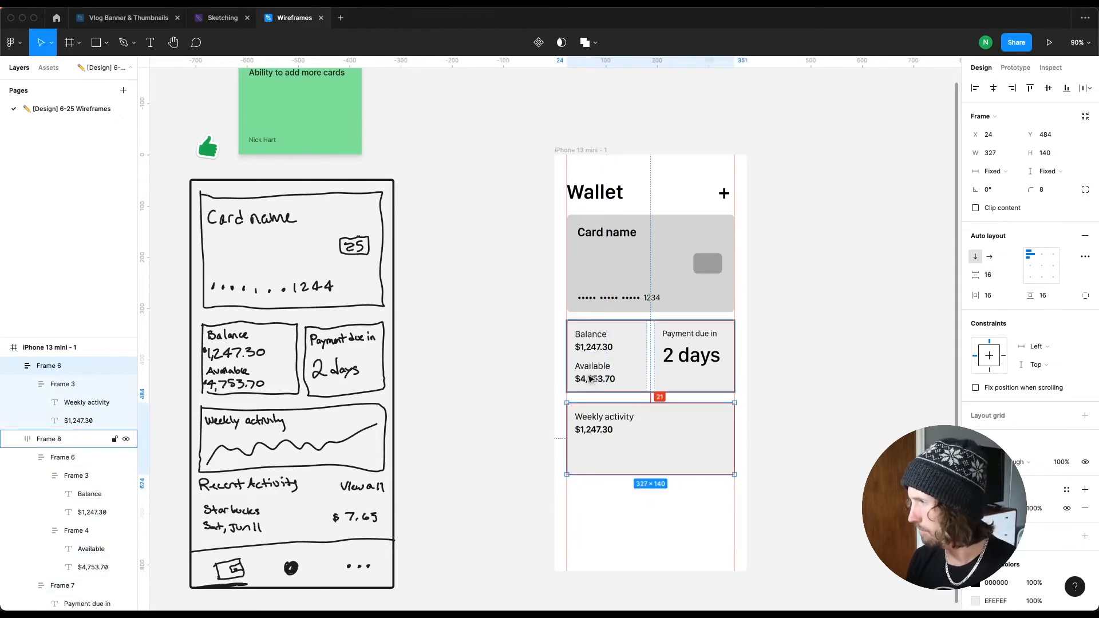
key(Up)
key(Up)
key(Up)
key(Up)
key(Up)
key(Up)
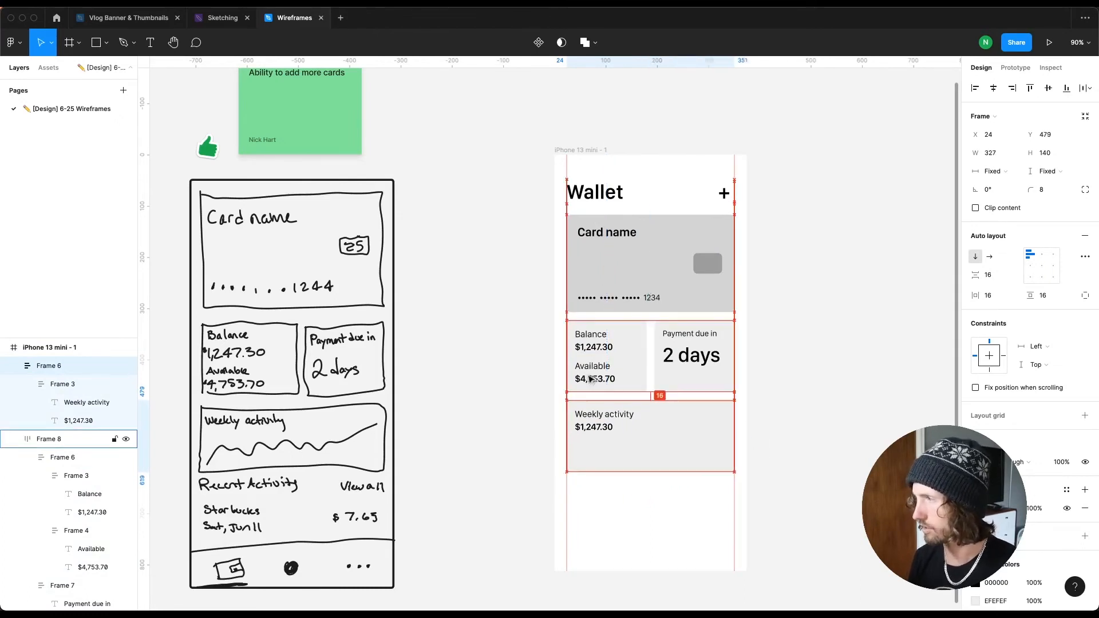
key(Down)
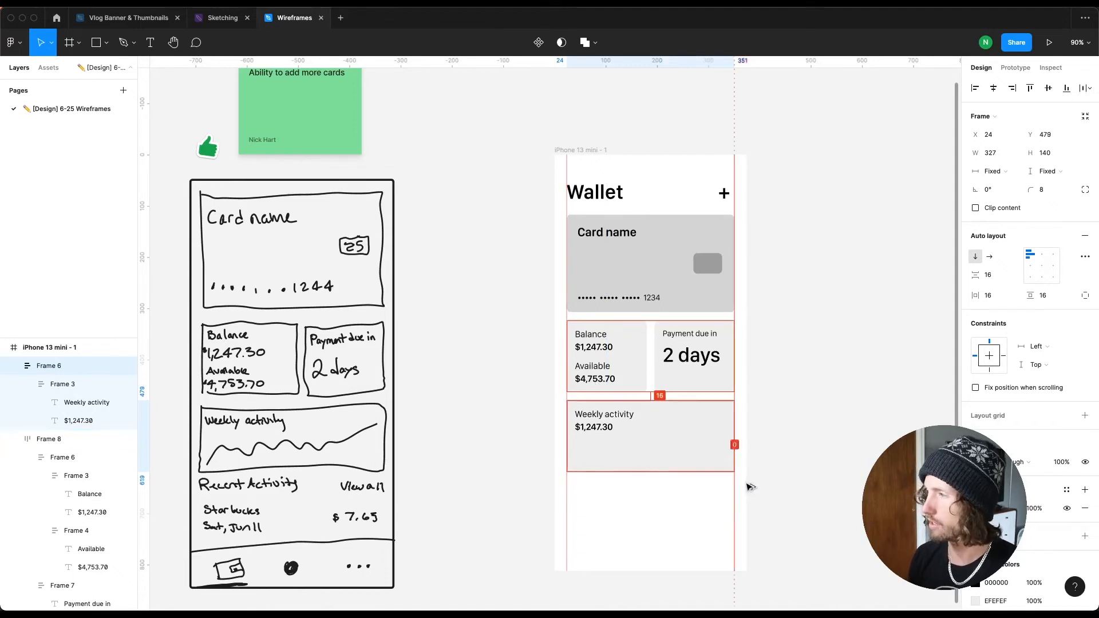
click(824, 484)
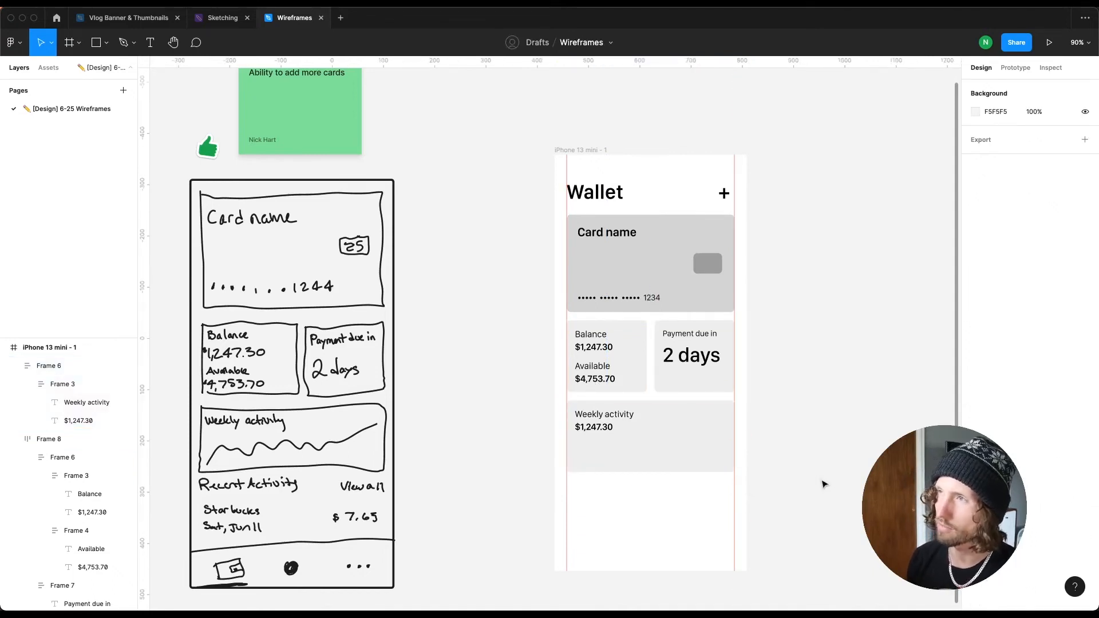
Step: Ungroup the Weekly activity texts and delete the copied $1,247.30 amount
click(706, 463)
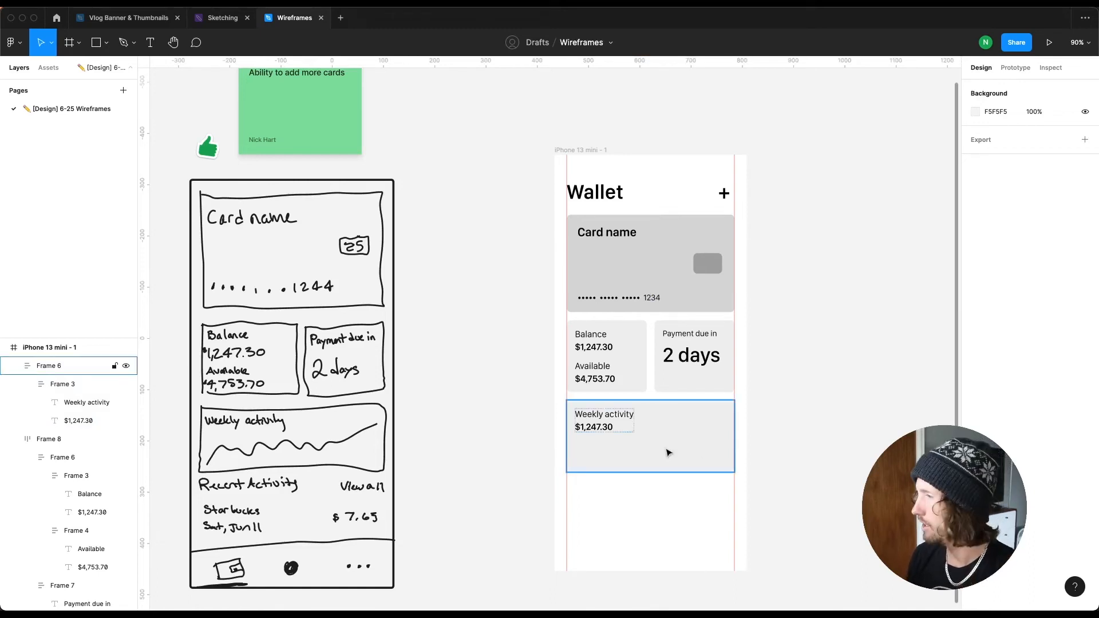
click(606, 428)
key(Escape)
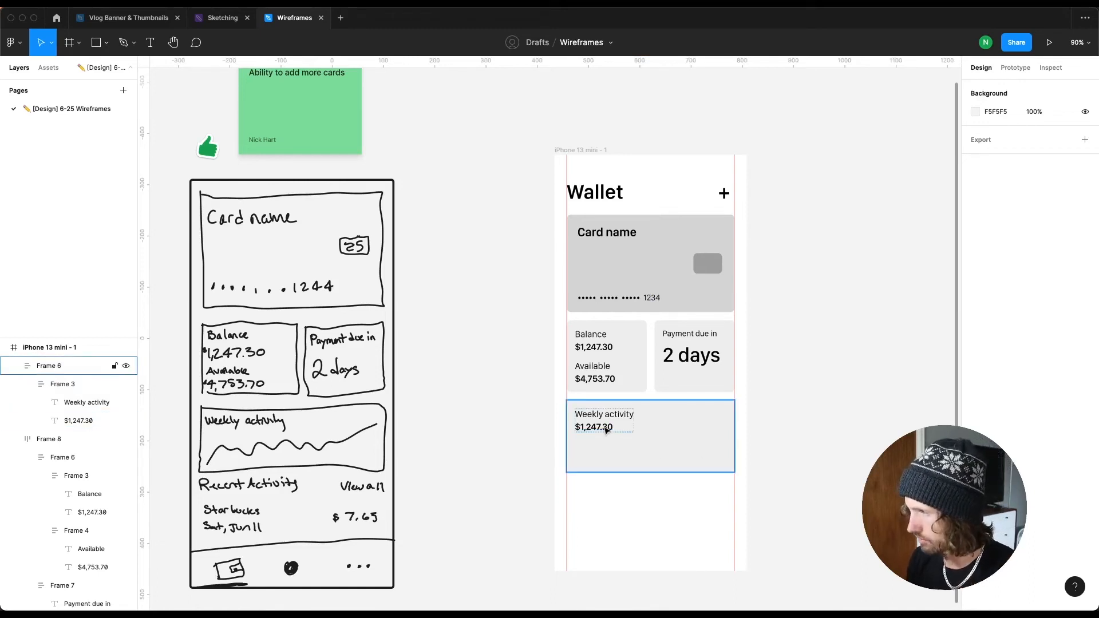
click(605, 428)
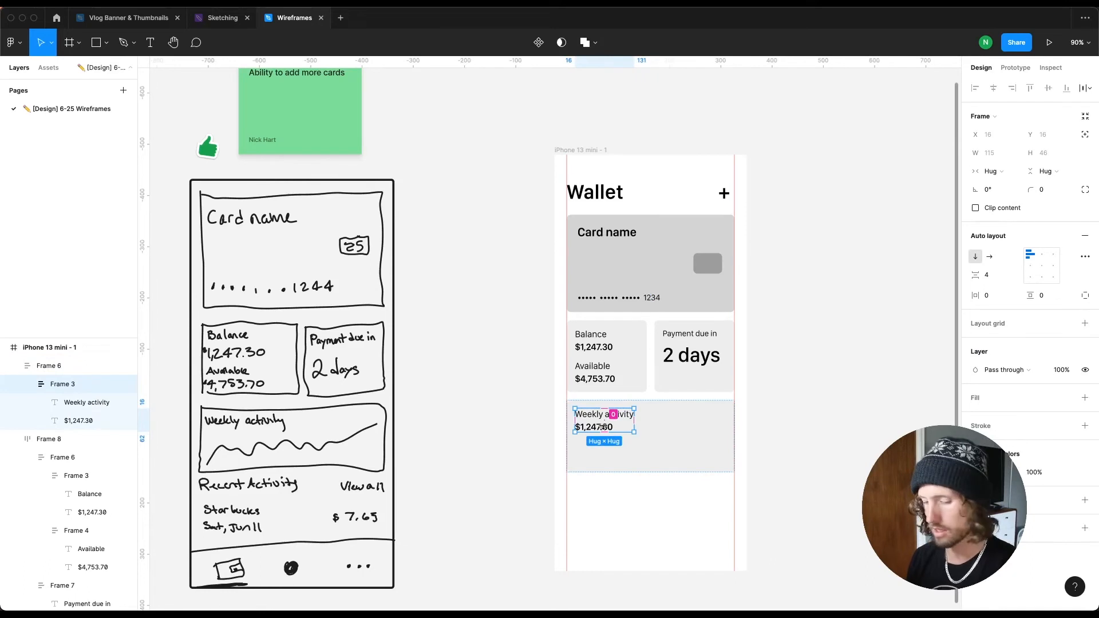
key(super+shift+g)
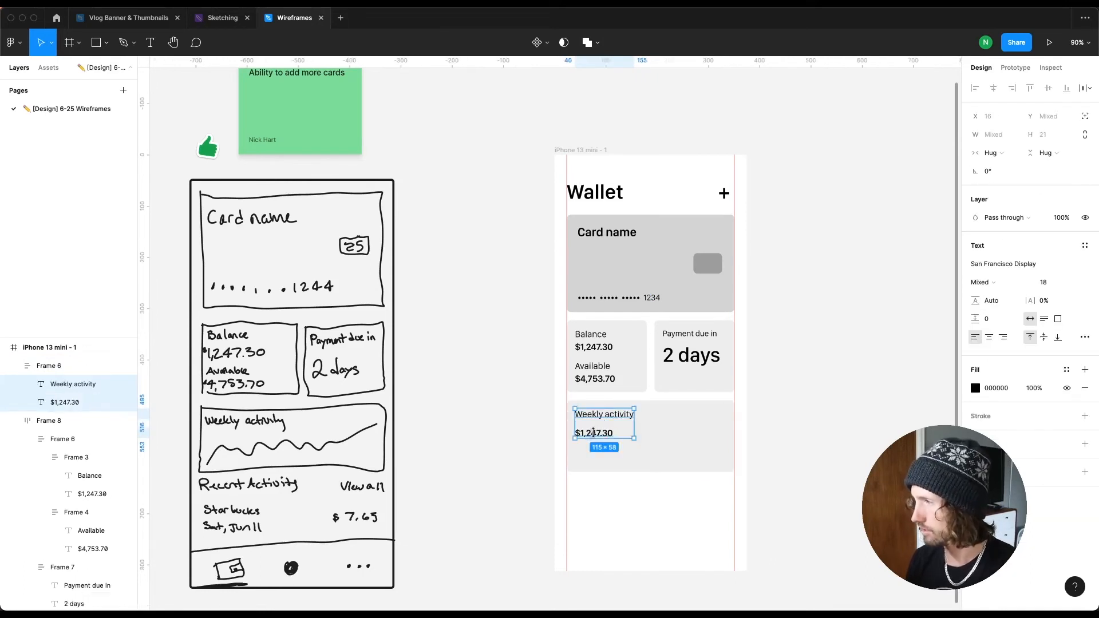
click(594, 433)
key(Delete)
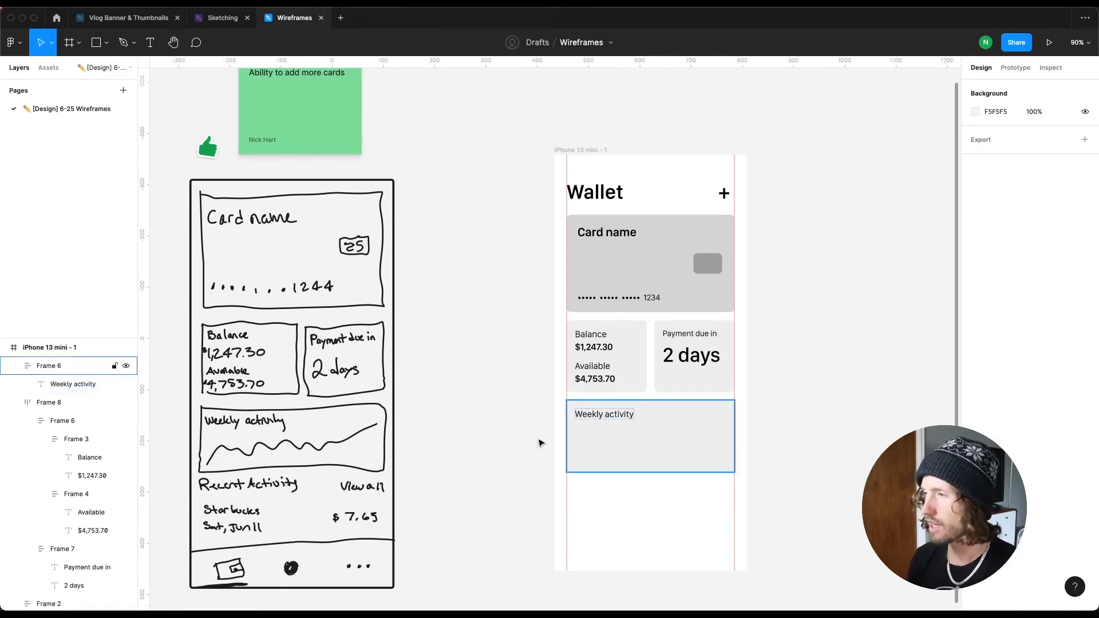
Step: Draw a wavy activity line inside the Weekly activity box with the Pen tool
key(p)
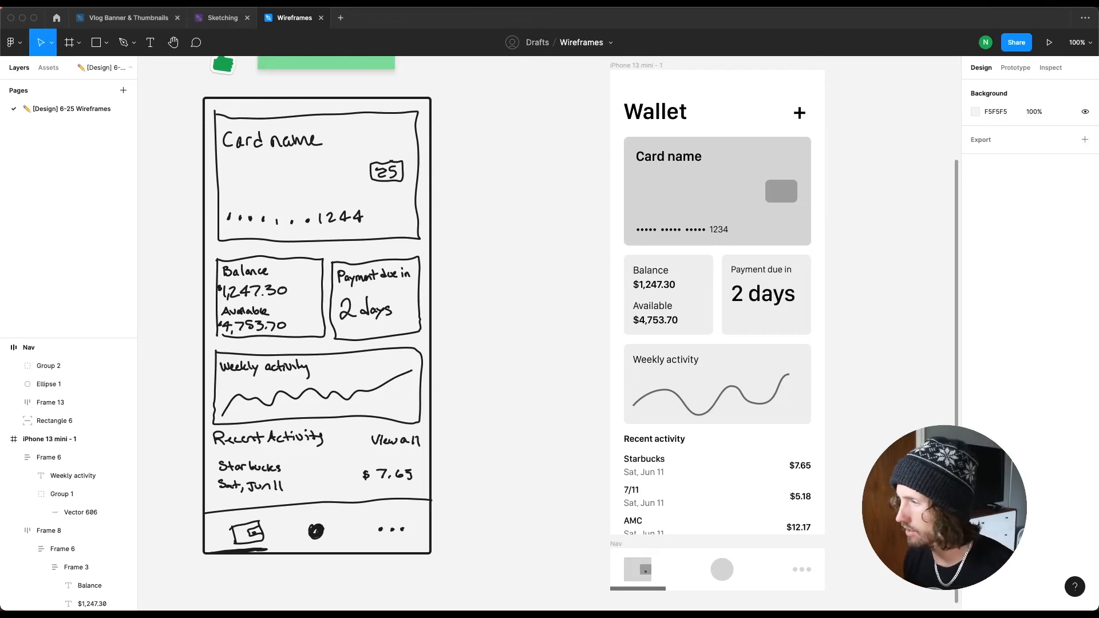
Step: Duplicate the Recent activity heading, rename the copy View all, and align it to the right edge of the cards
drag(653, 445, 767, 444)
double_click(774, 439)
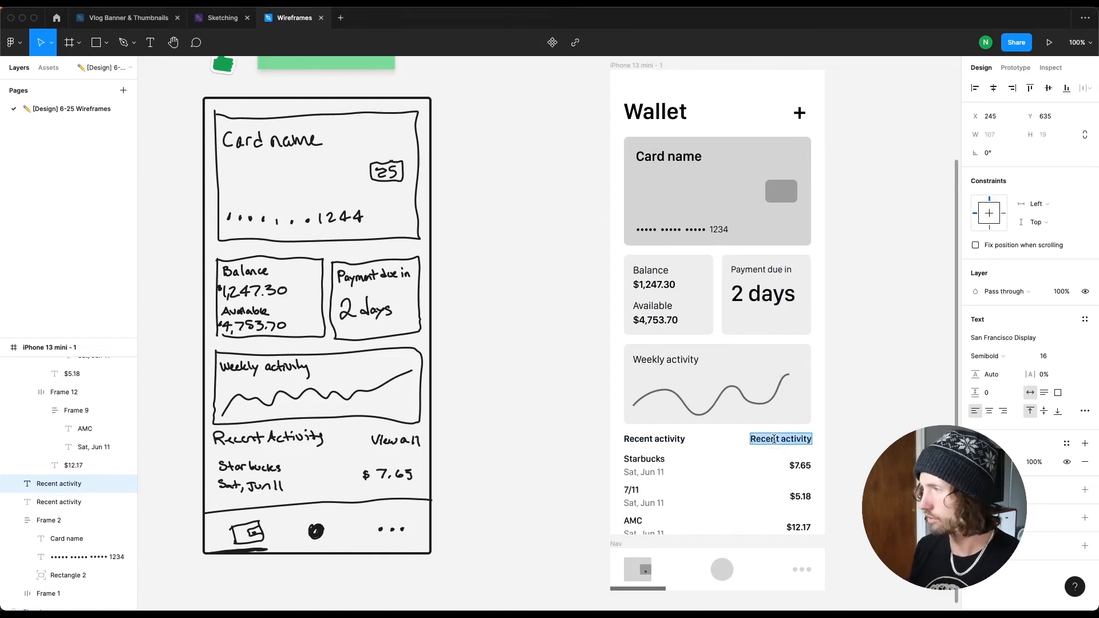
text(View all)
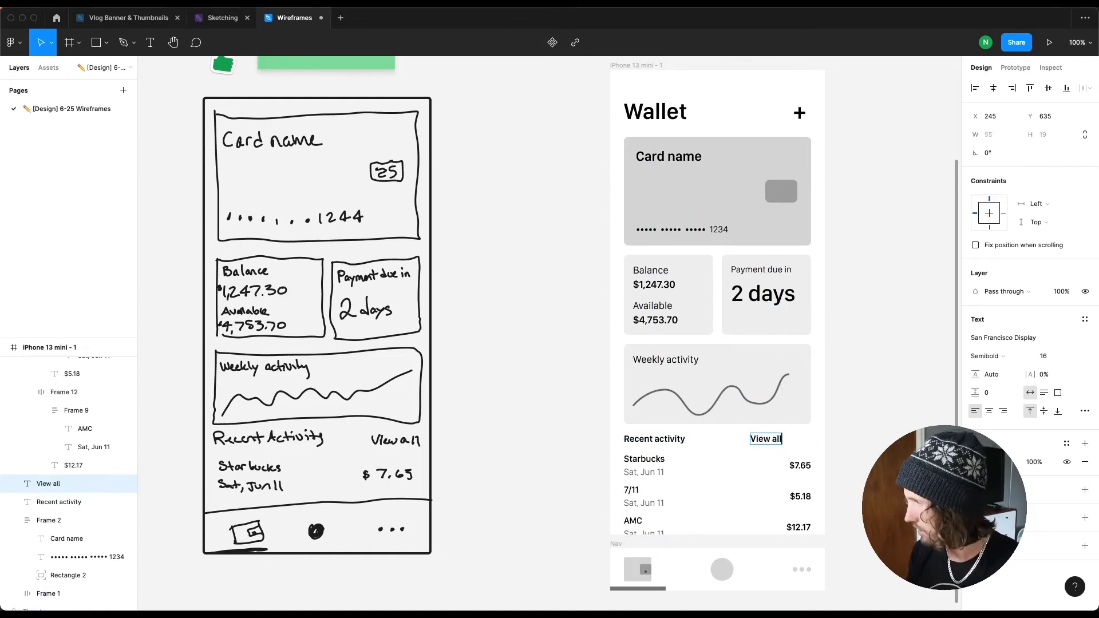
key(Escape)
drag(793, 442, 822, 442)
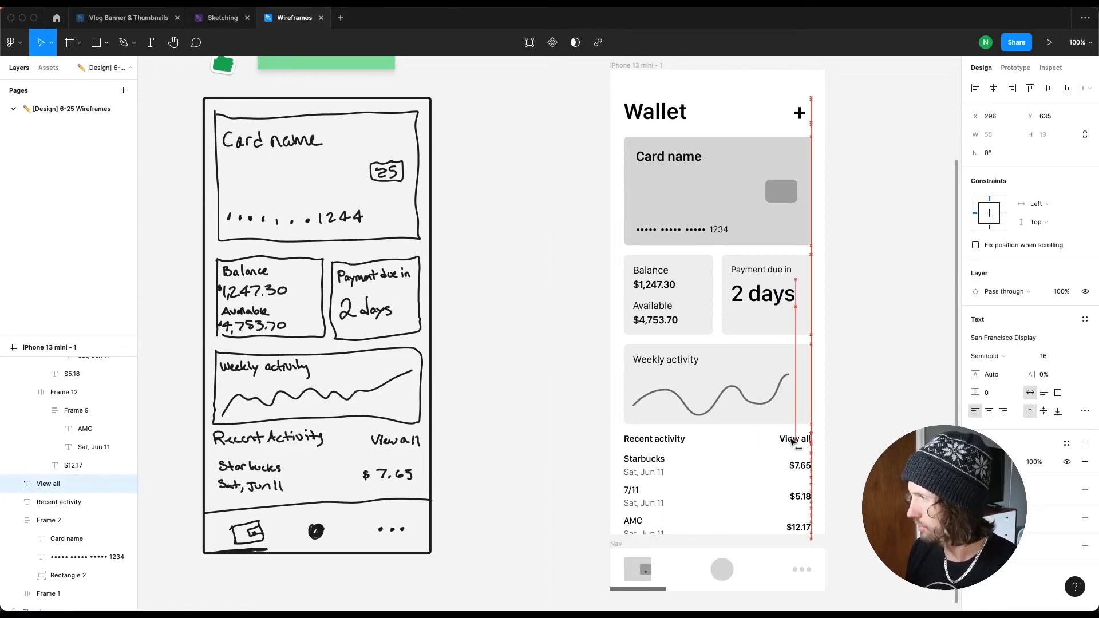
click(882, 442)
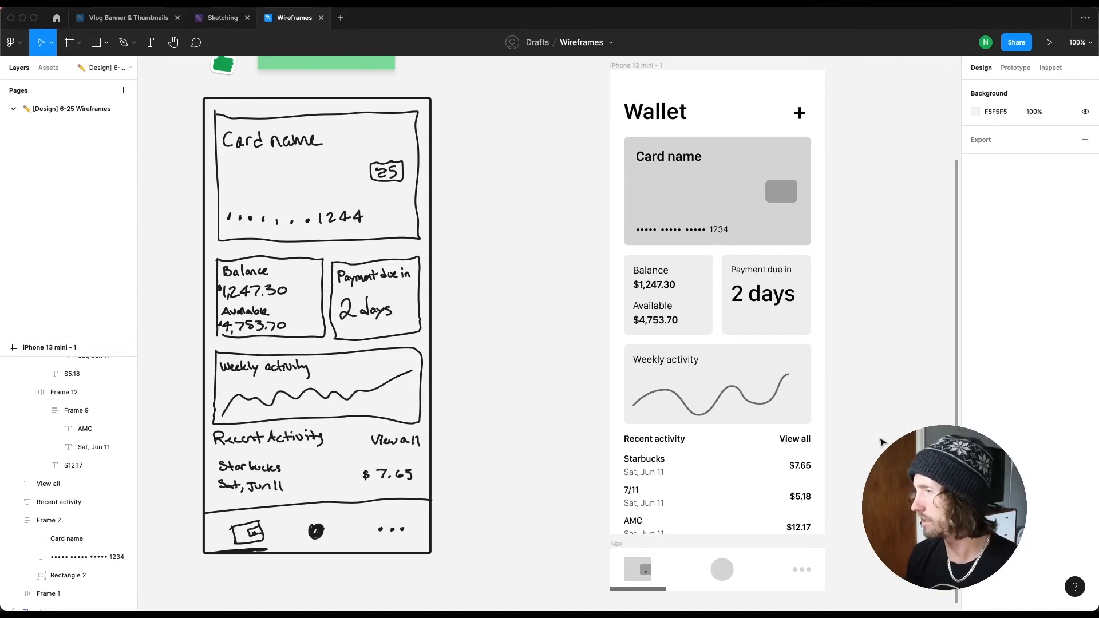
scroll(882, 442, down, 3)
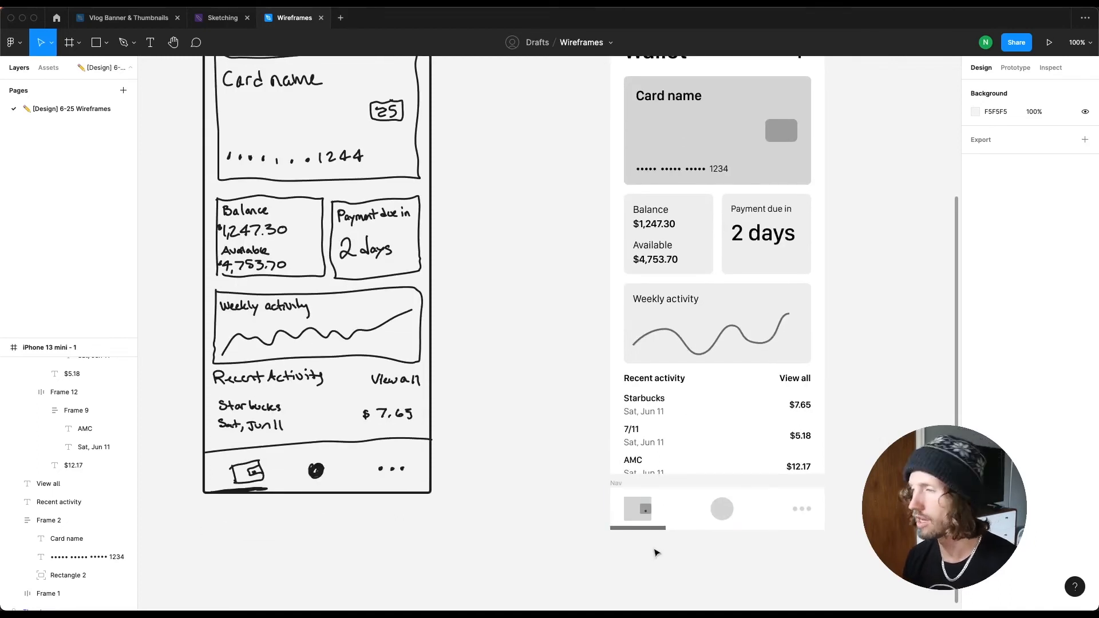
scroll(657, 550, up, 3)
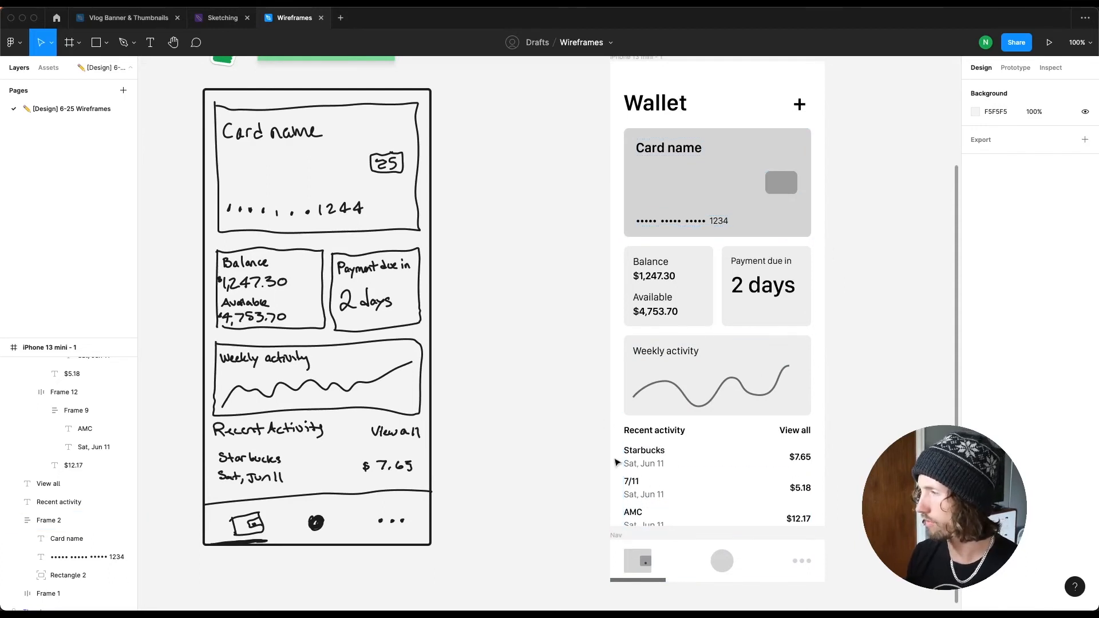
scroll(574, 260, down, 3)
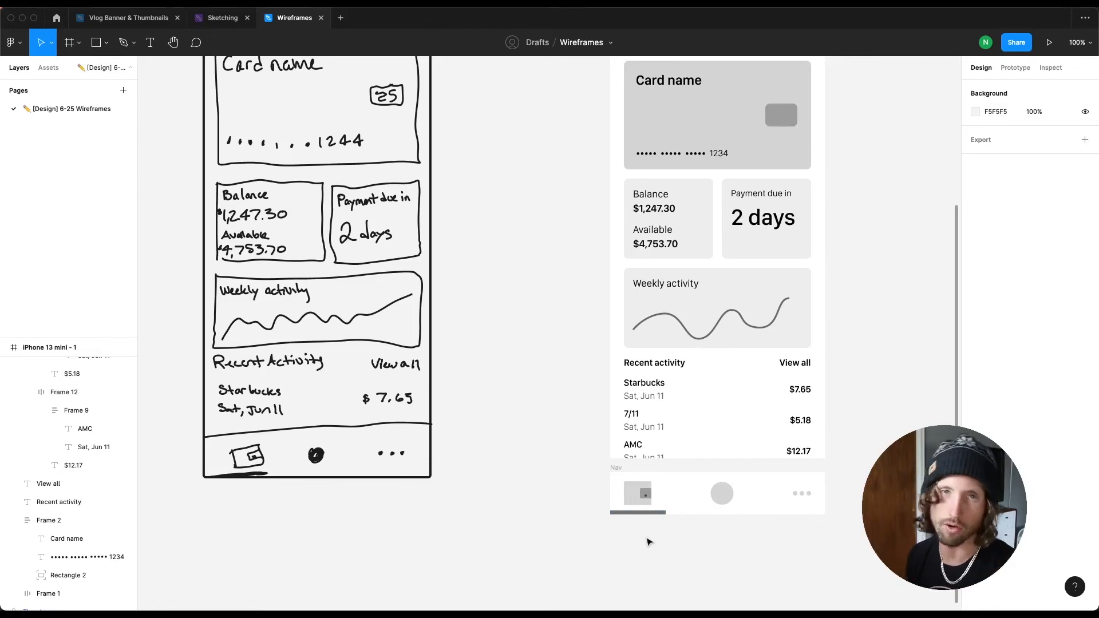
scroll(797, 536, up, 2)
scroll(797, 536, right, 2)
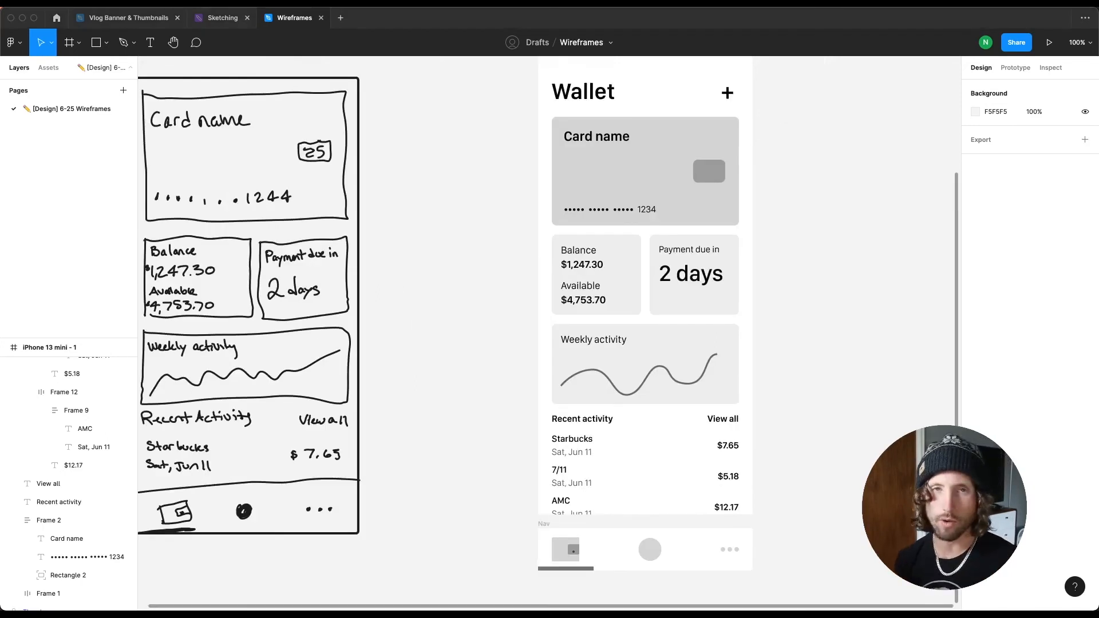